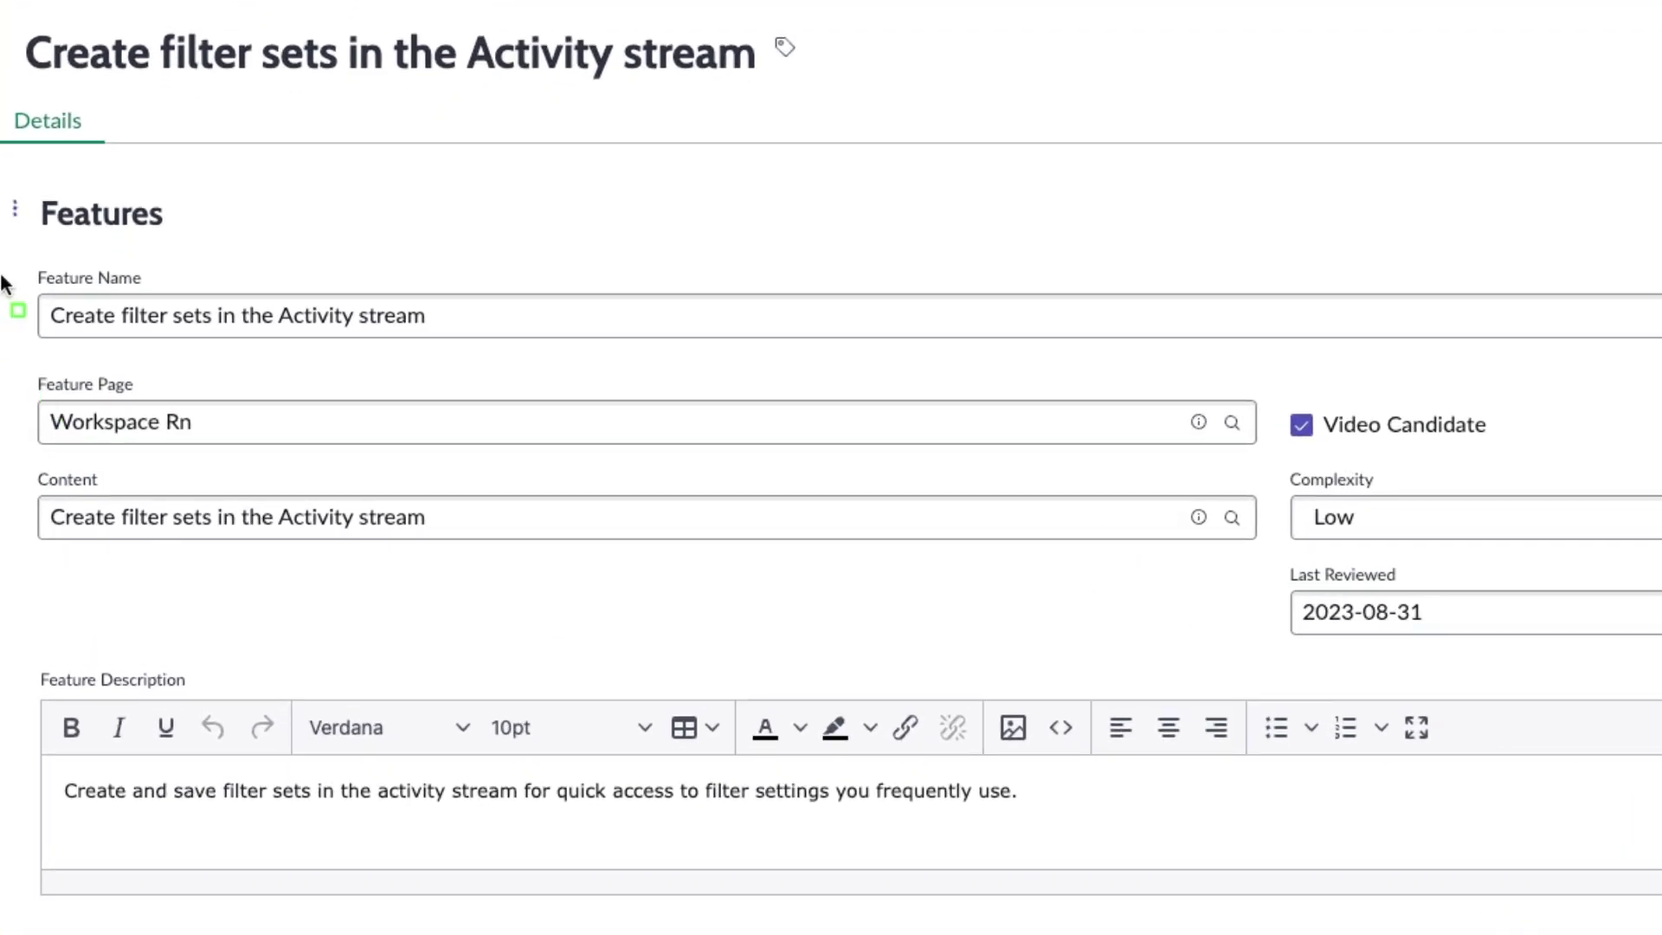
# Step: Switch to Service Operations Workspace to view the ServiceNow Store Sync requested item RITM0010006
pyautogui.moveTo(3, 278)
pyautogui.mouseDown()
pyautogui.moveTo(191, 348)
pyautogui.moveTo(493, 367)
pyautogui.mouseUp()
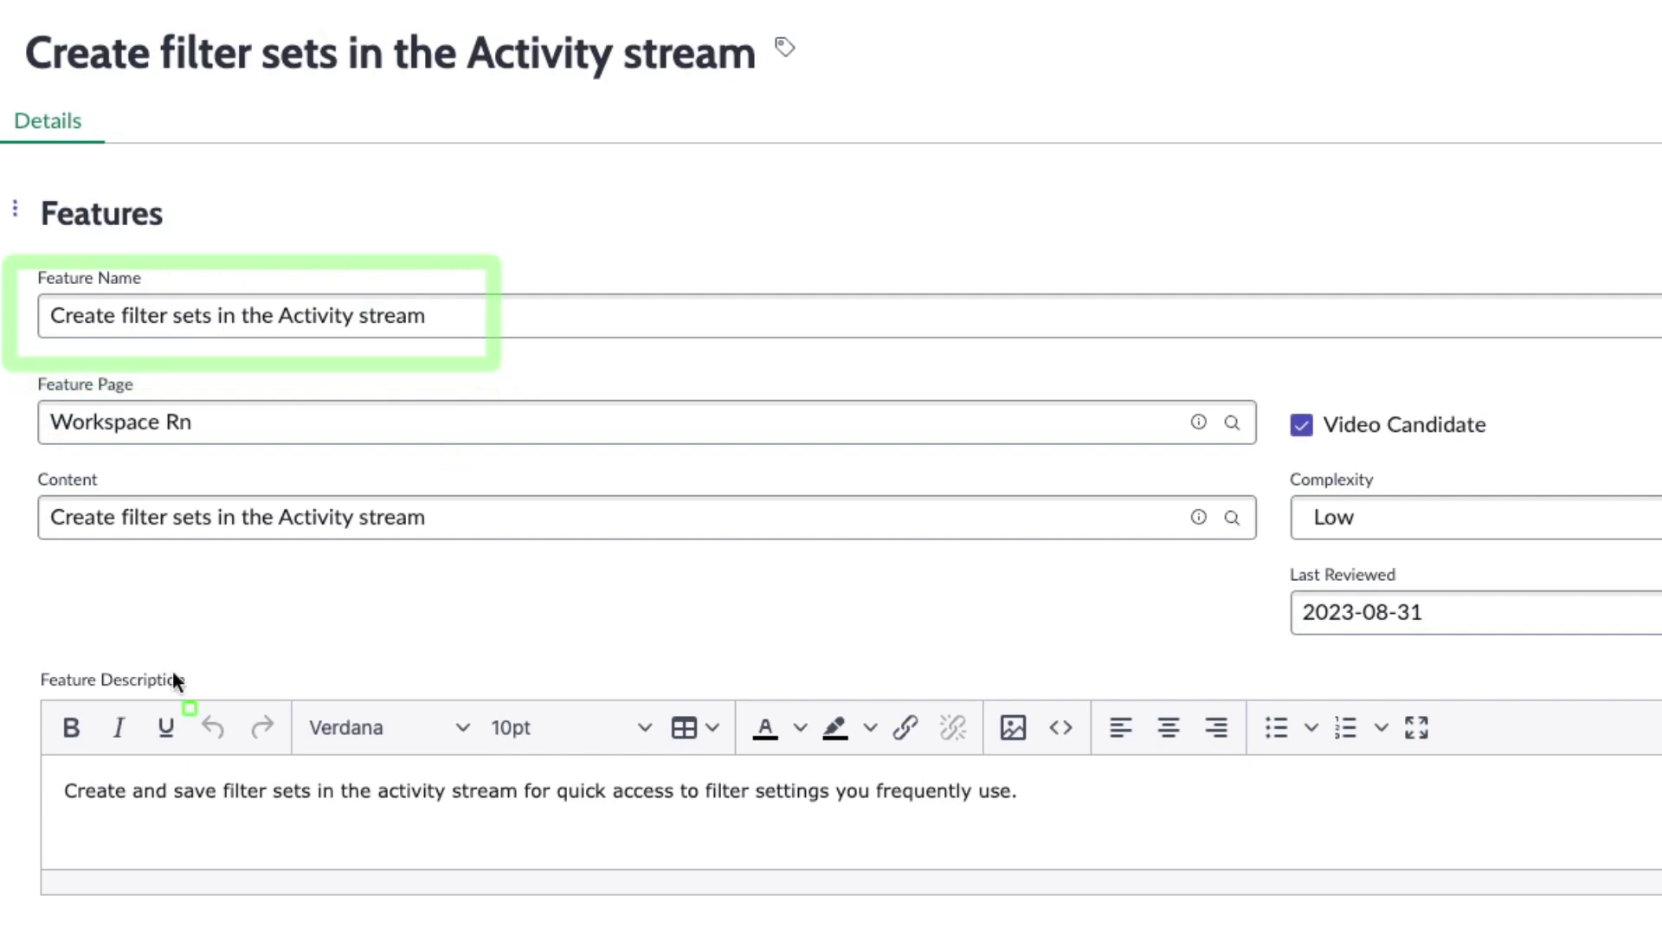
pyautogui.moveTo(13, 730)
pyautogui.mouseDown()
pyautogui.moveTo(705, 823)
pyautogui.moveTo(1065, 840)
pyautogui.mouseUp()
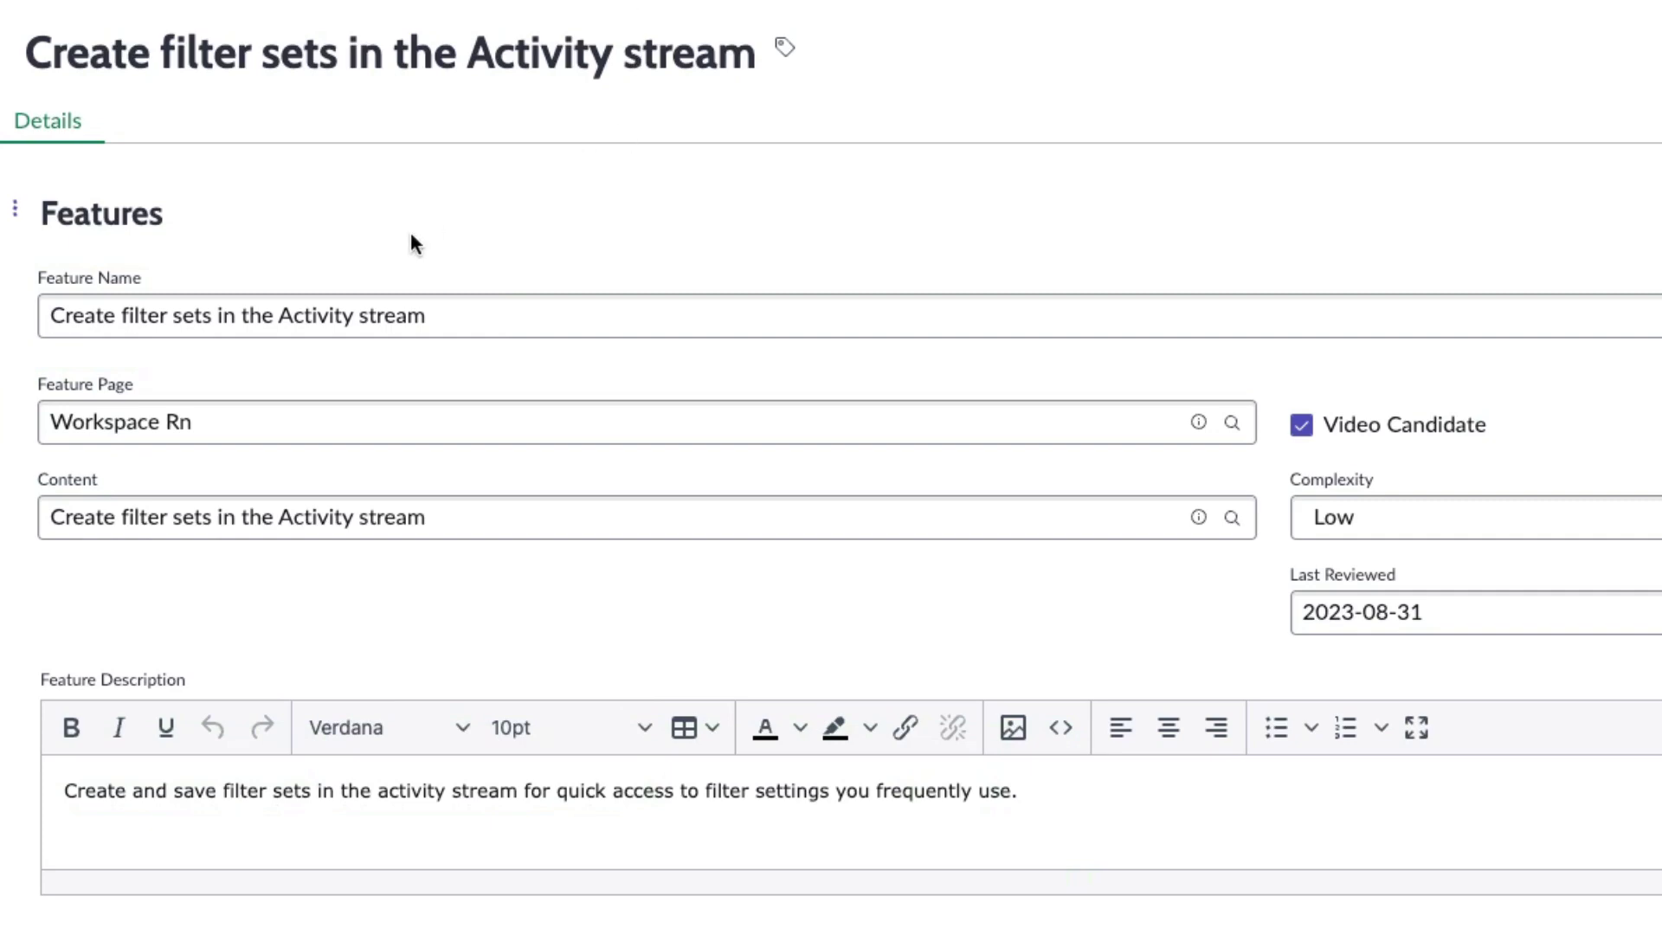
pyautogui.moveTo(19, 360); pyautogui.dragTo(238, 440)
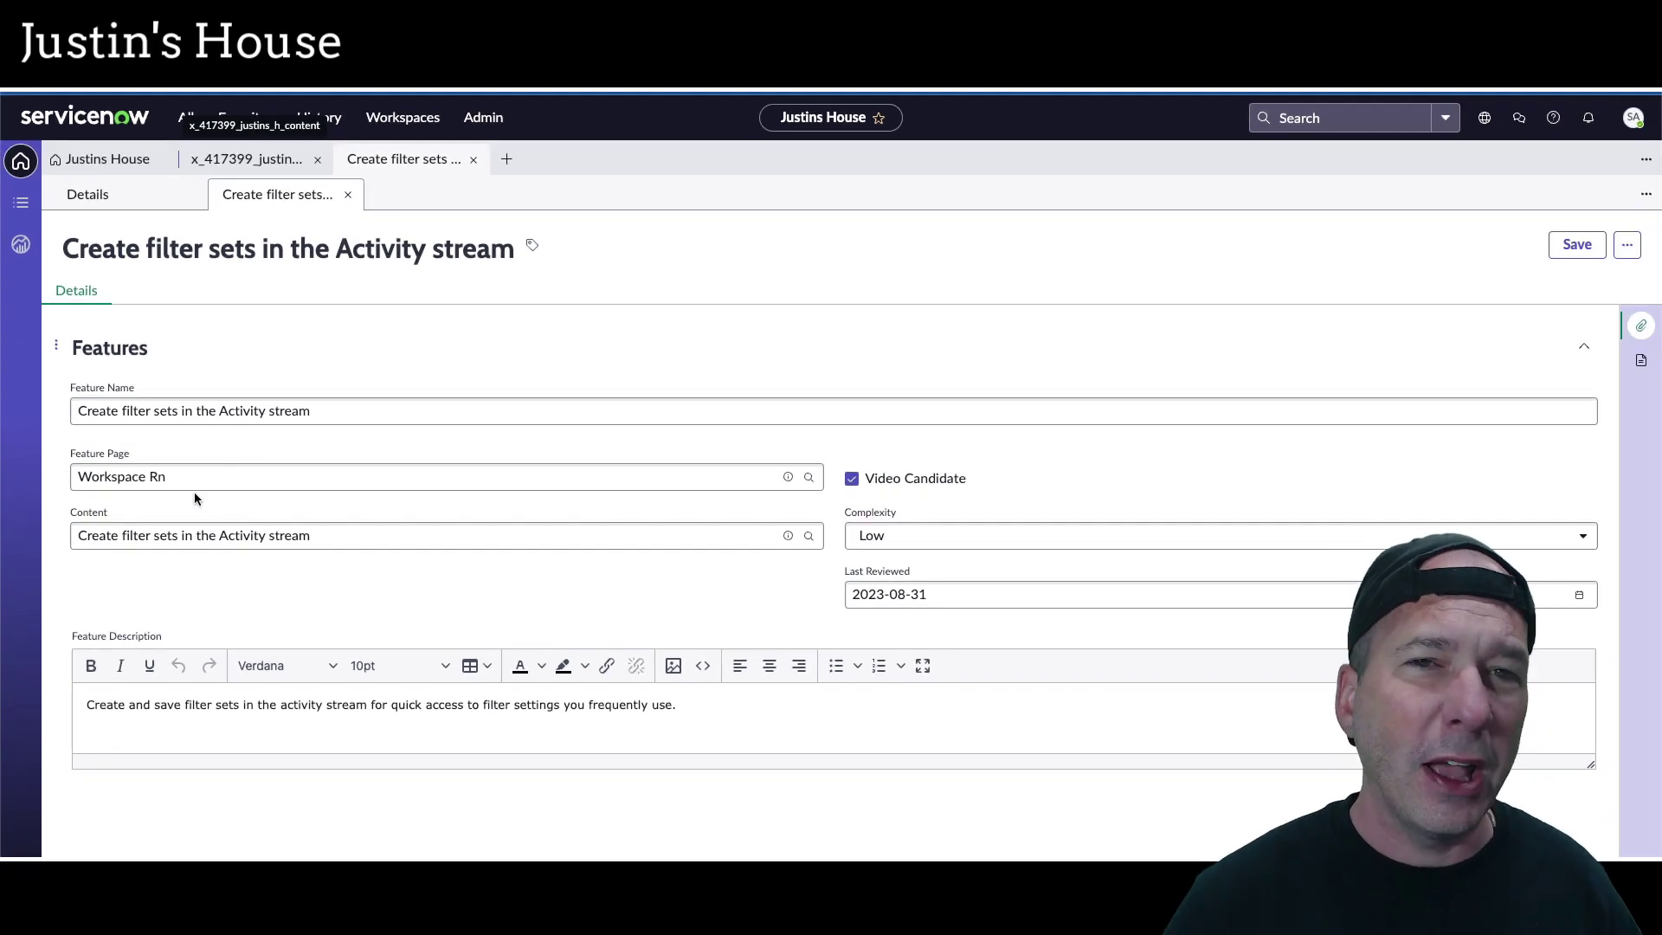
pyautogui.click(396, 123)
pyautogui.click(391, 341)
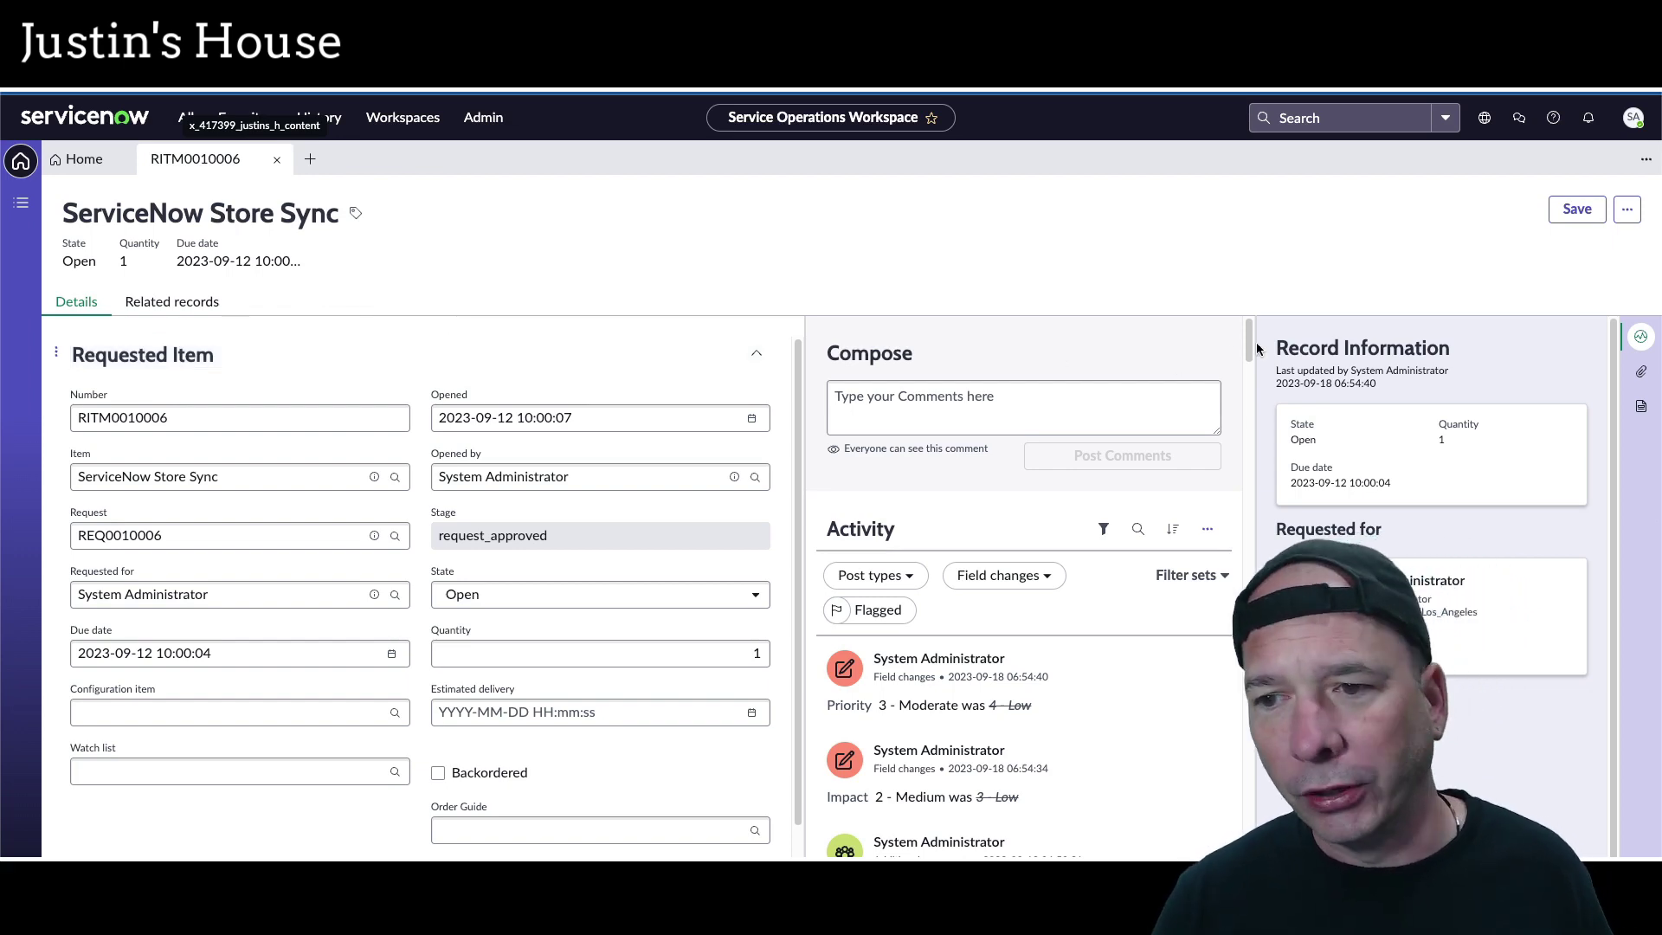
pyautogui.moveTo(1249, 342); pyautogui.dragTo(1203, 708)
pyautogui.scroll(-10, 1202, 708)
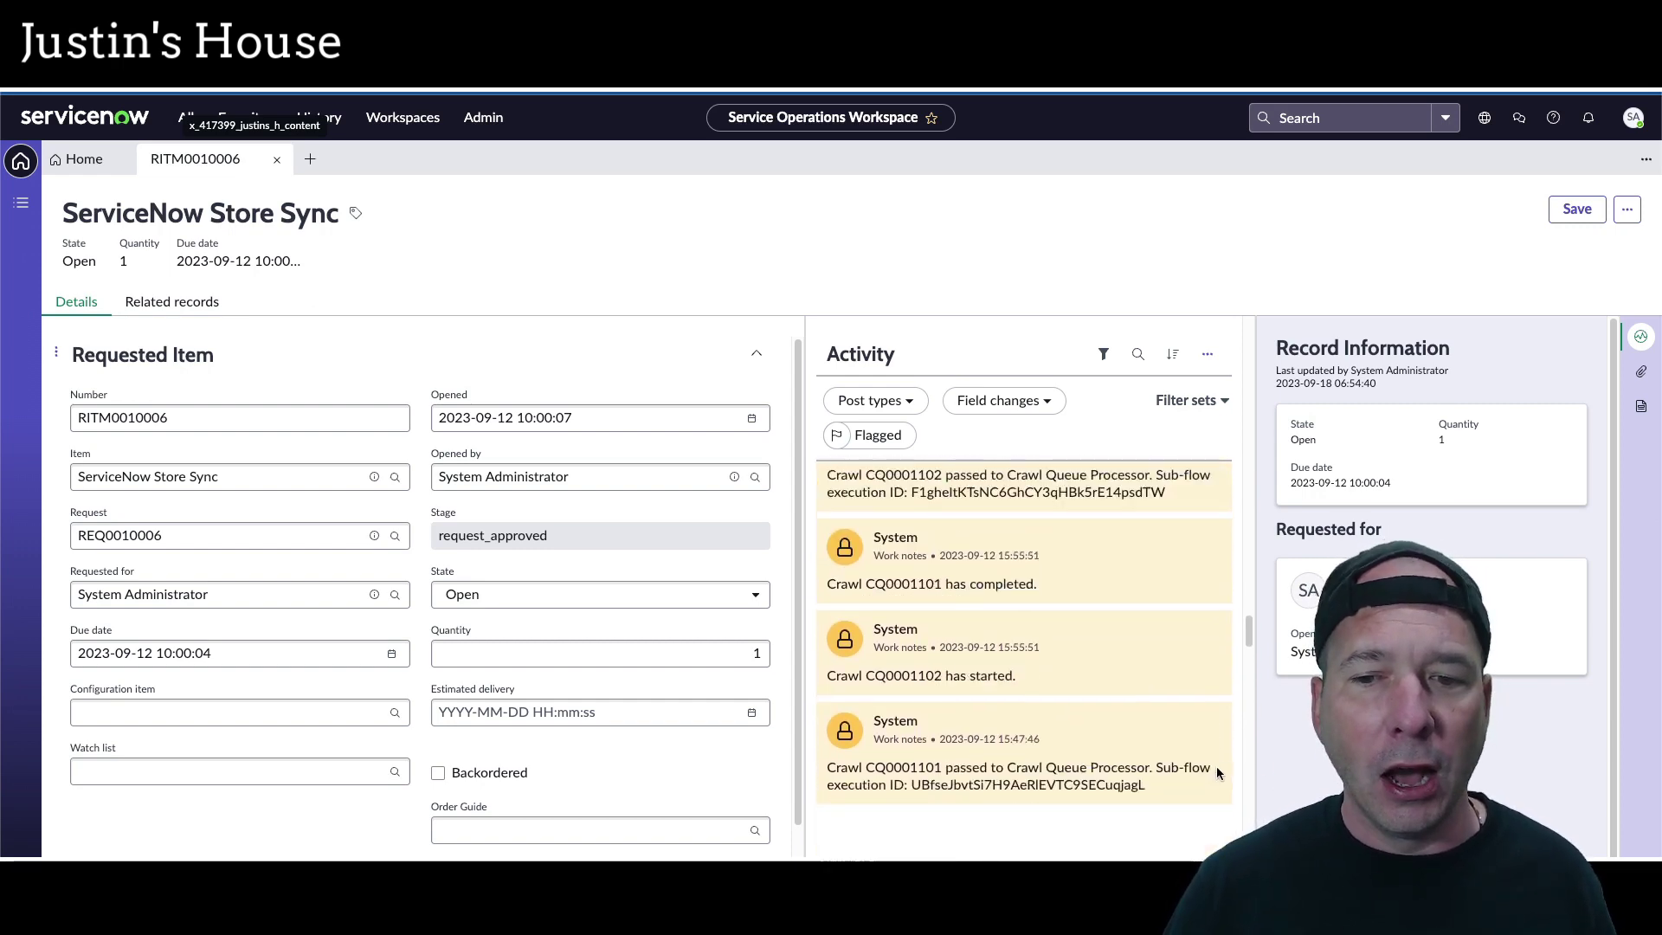
pyautogui.scroll(-15, 1248, 684)
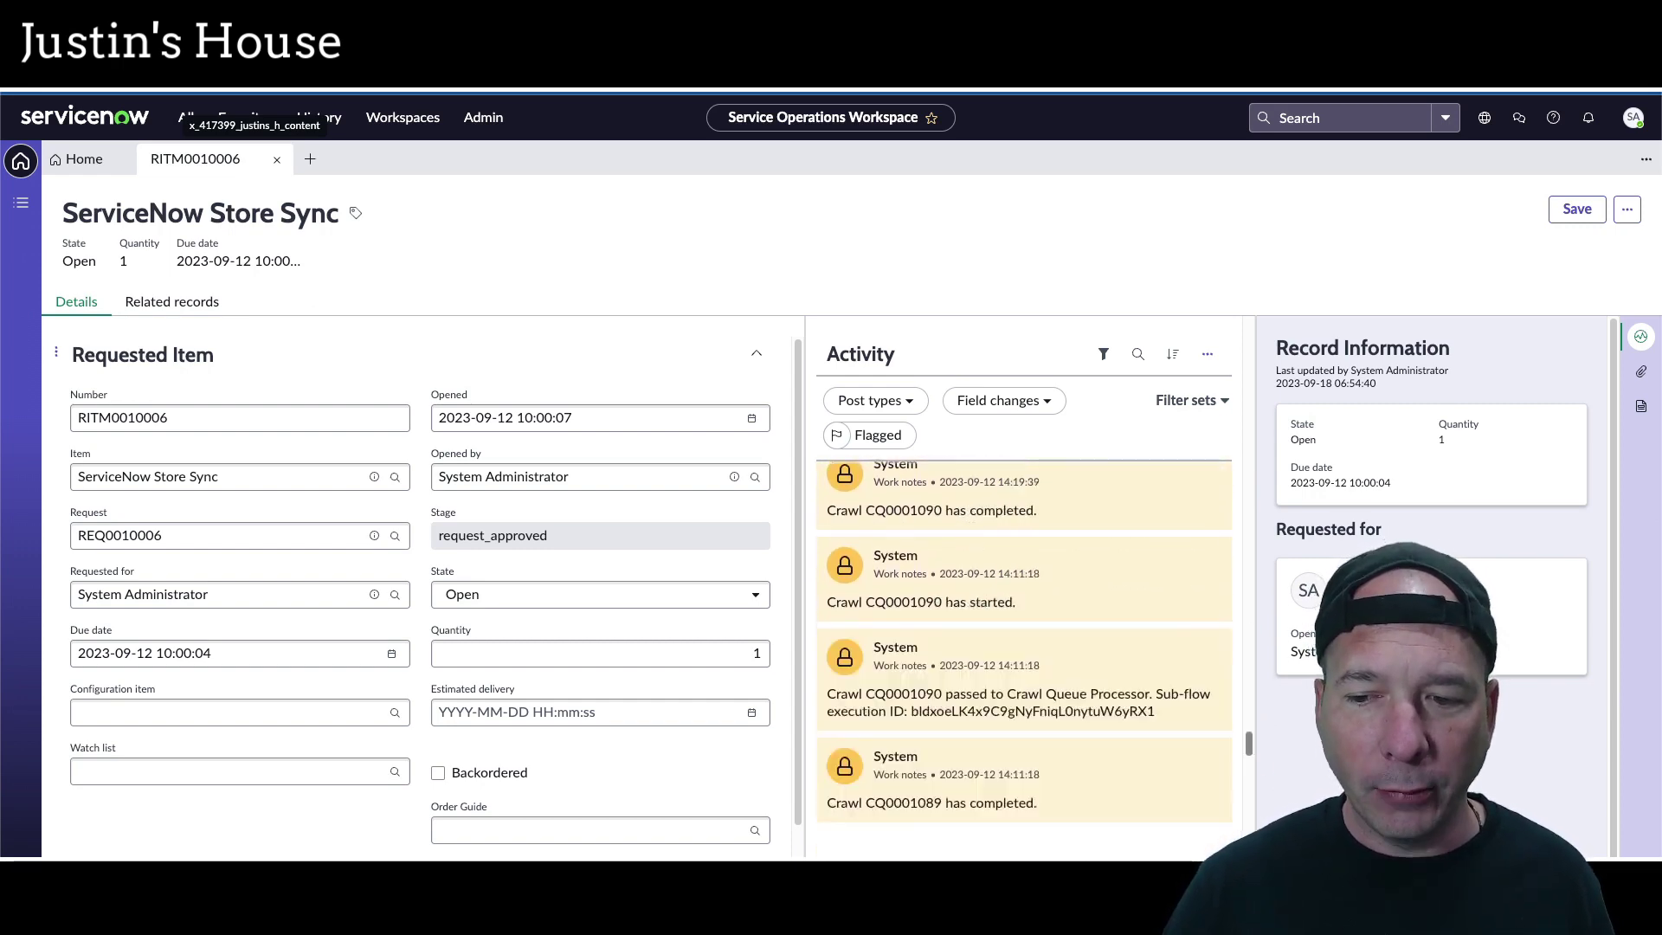
pyautogui.scroll(-10, 1094, 753)
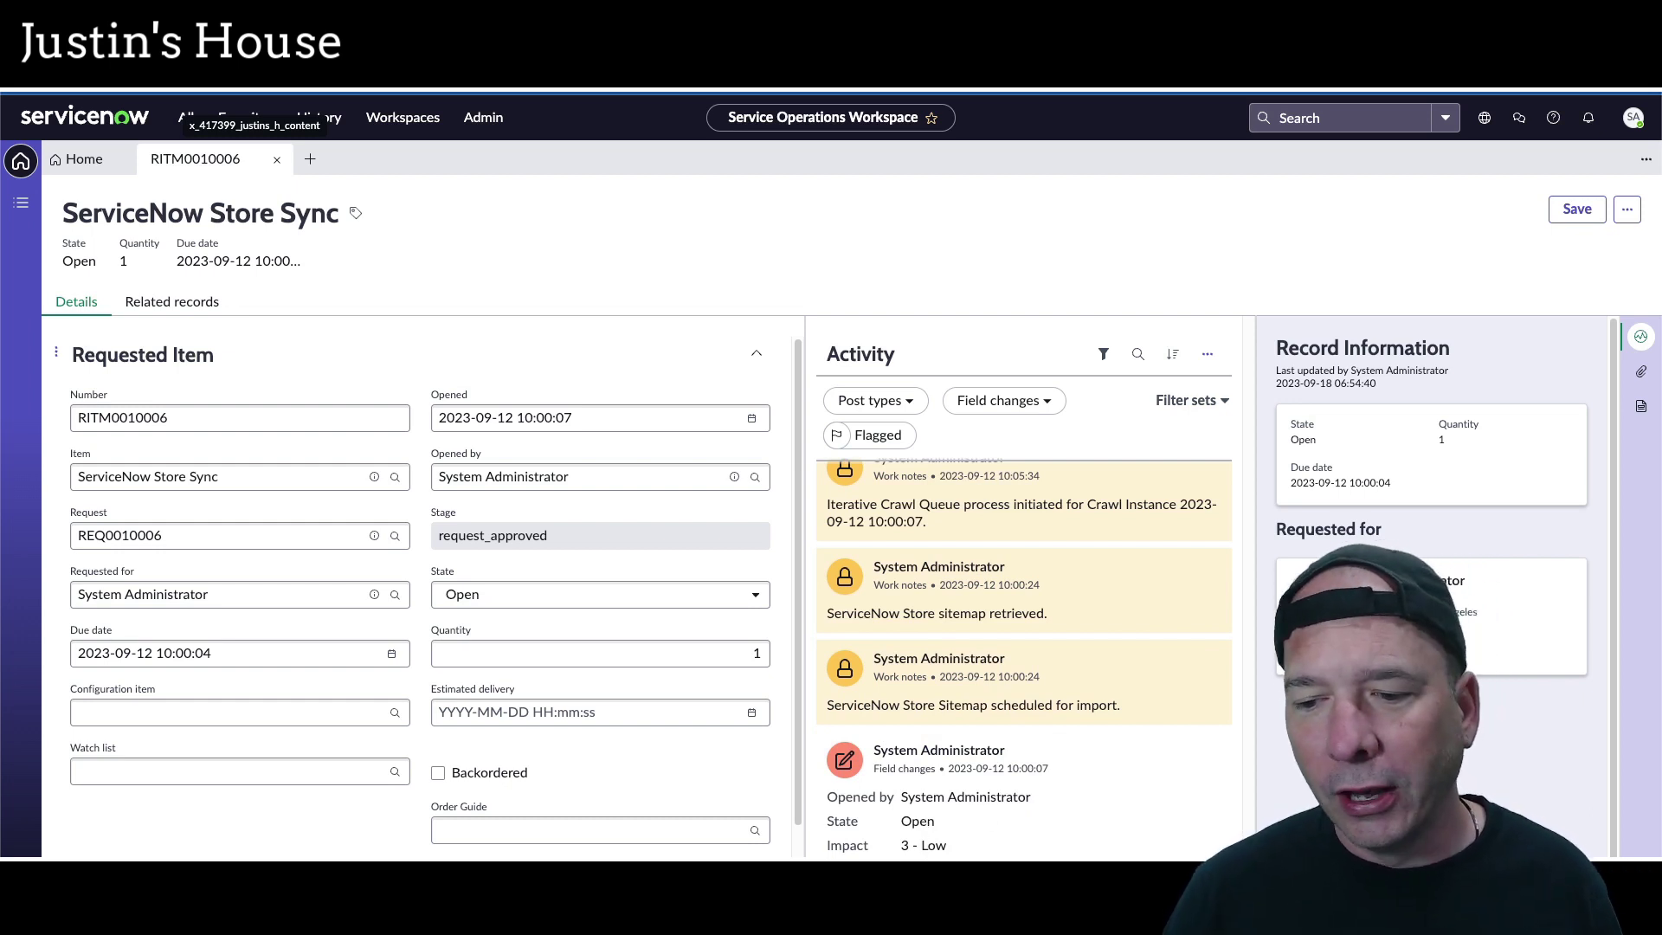
pyautogui.scroll(10, 1238, 334)
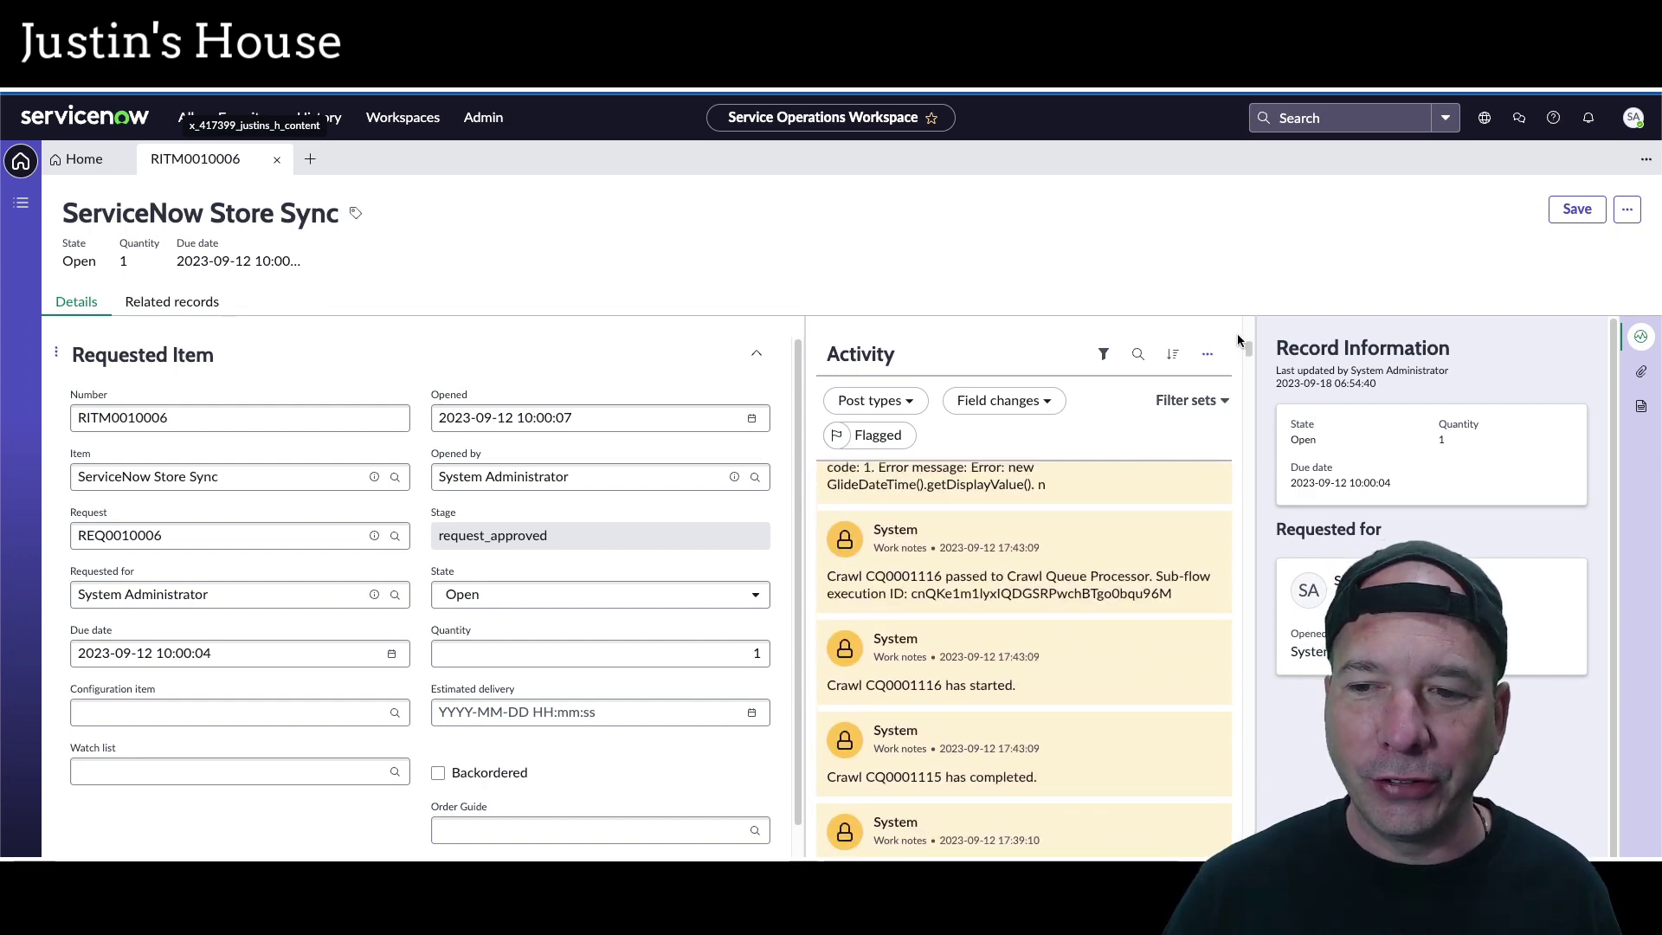
pyautogui.scroll(5, 1238, 334)
pyautogui.scroll(-3, 952, 831)
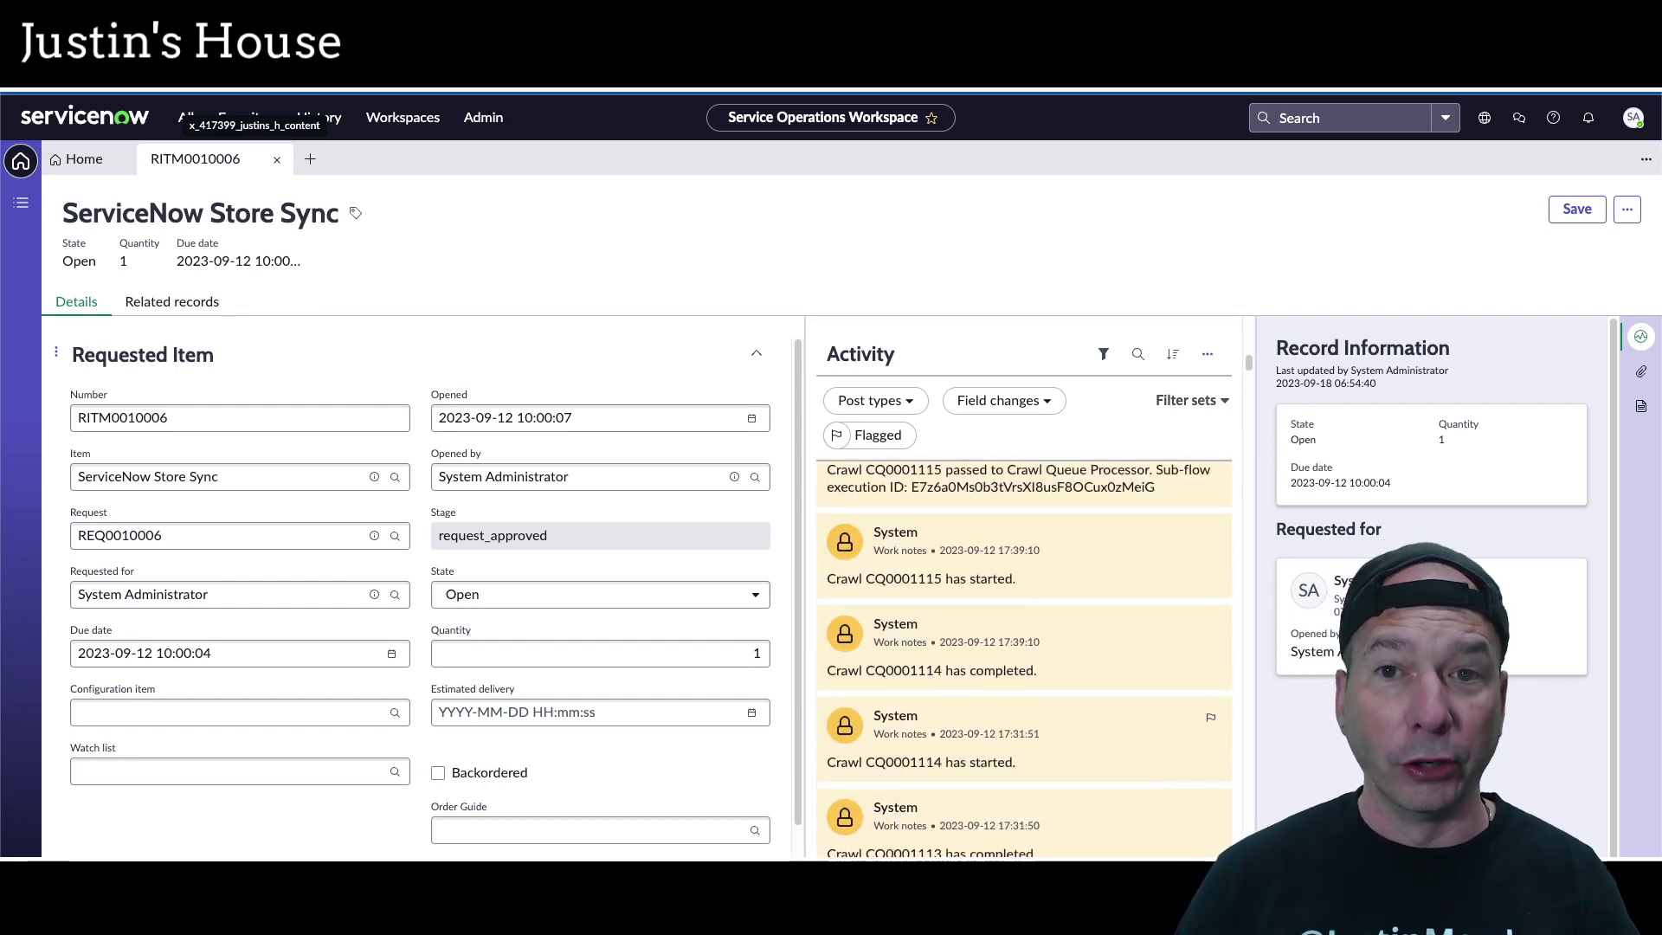
pyautogui.scroll(3, 1031, 831)
pyautogui.scroll(3, 1031, 831)
pyautogui.scroll(-2, 1031, 832)
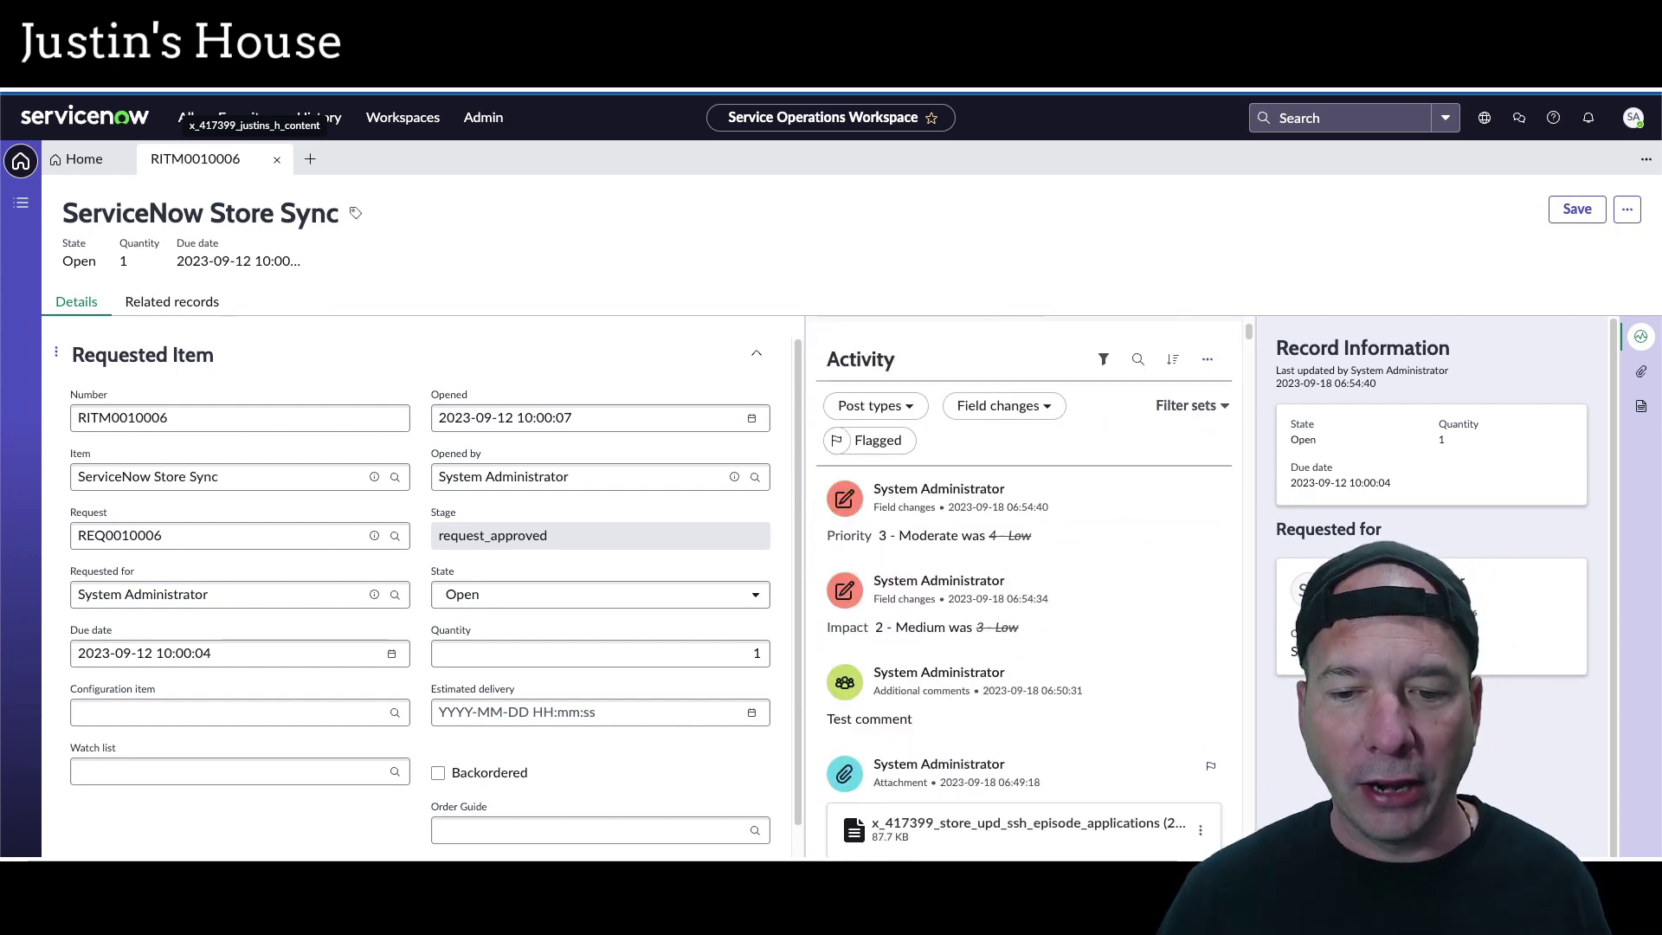
pyautogui.scroll(3, 917, 754)
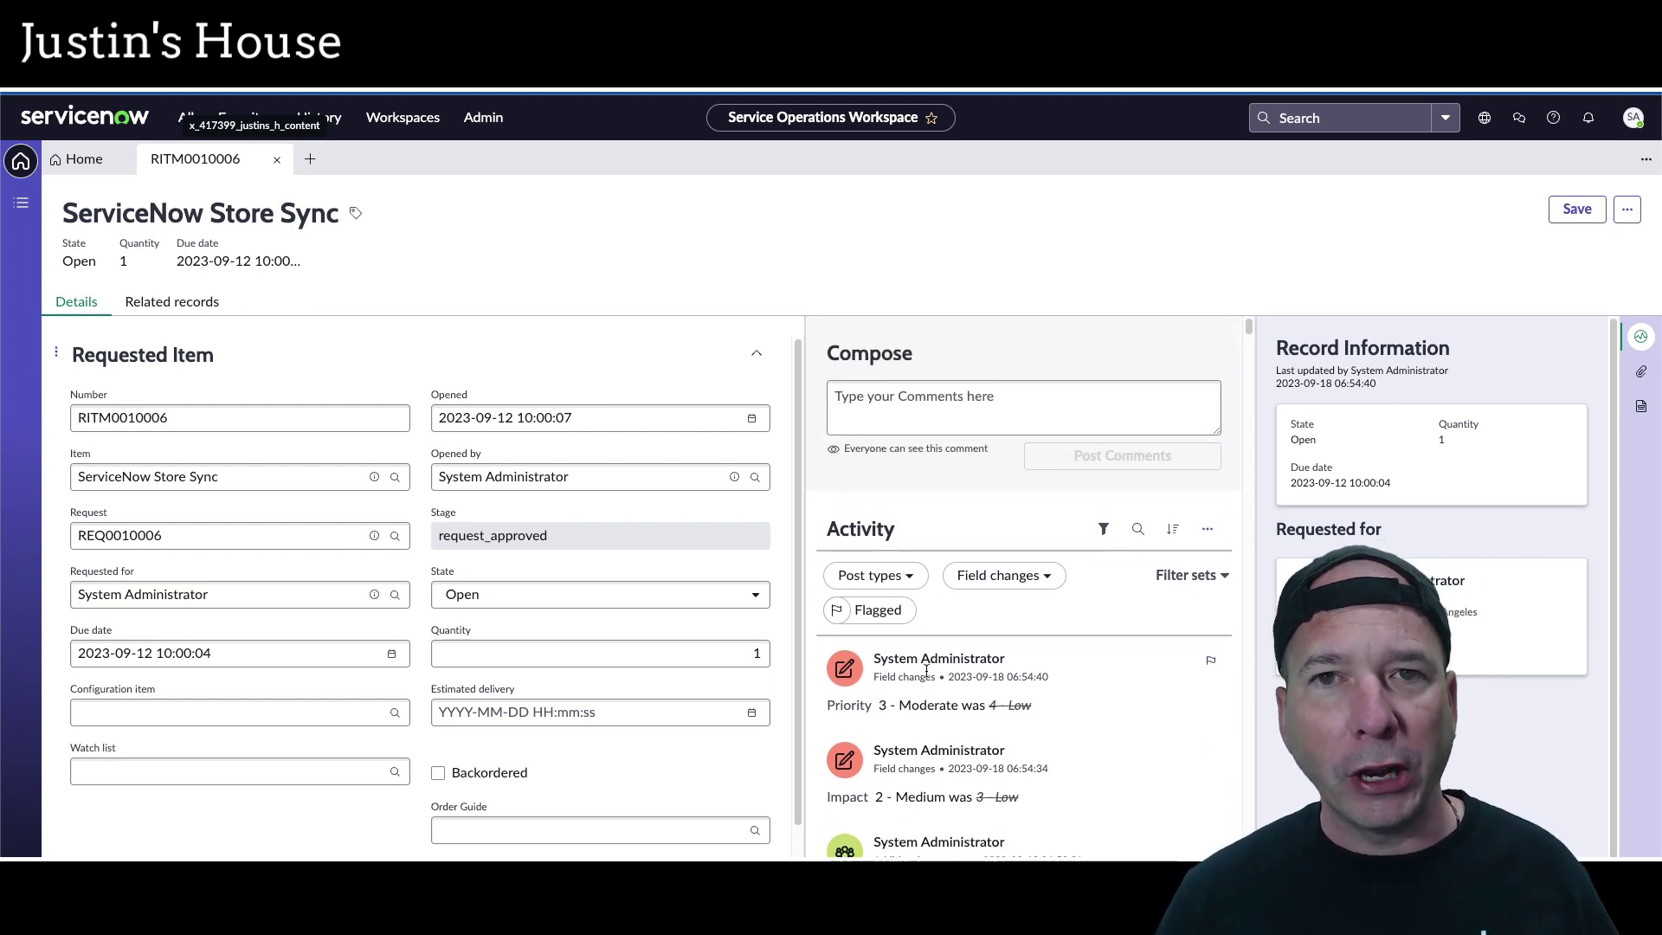
# Step: Limit the activity stream's post types to Attachments only
pyautogui.click(923, 576)
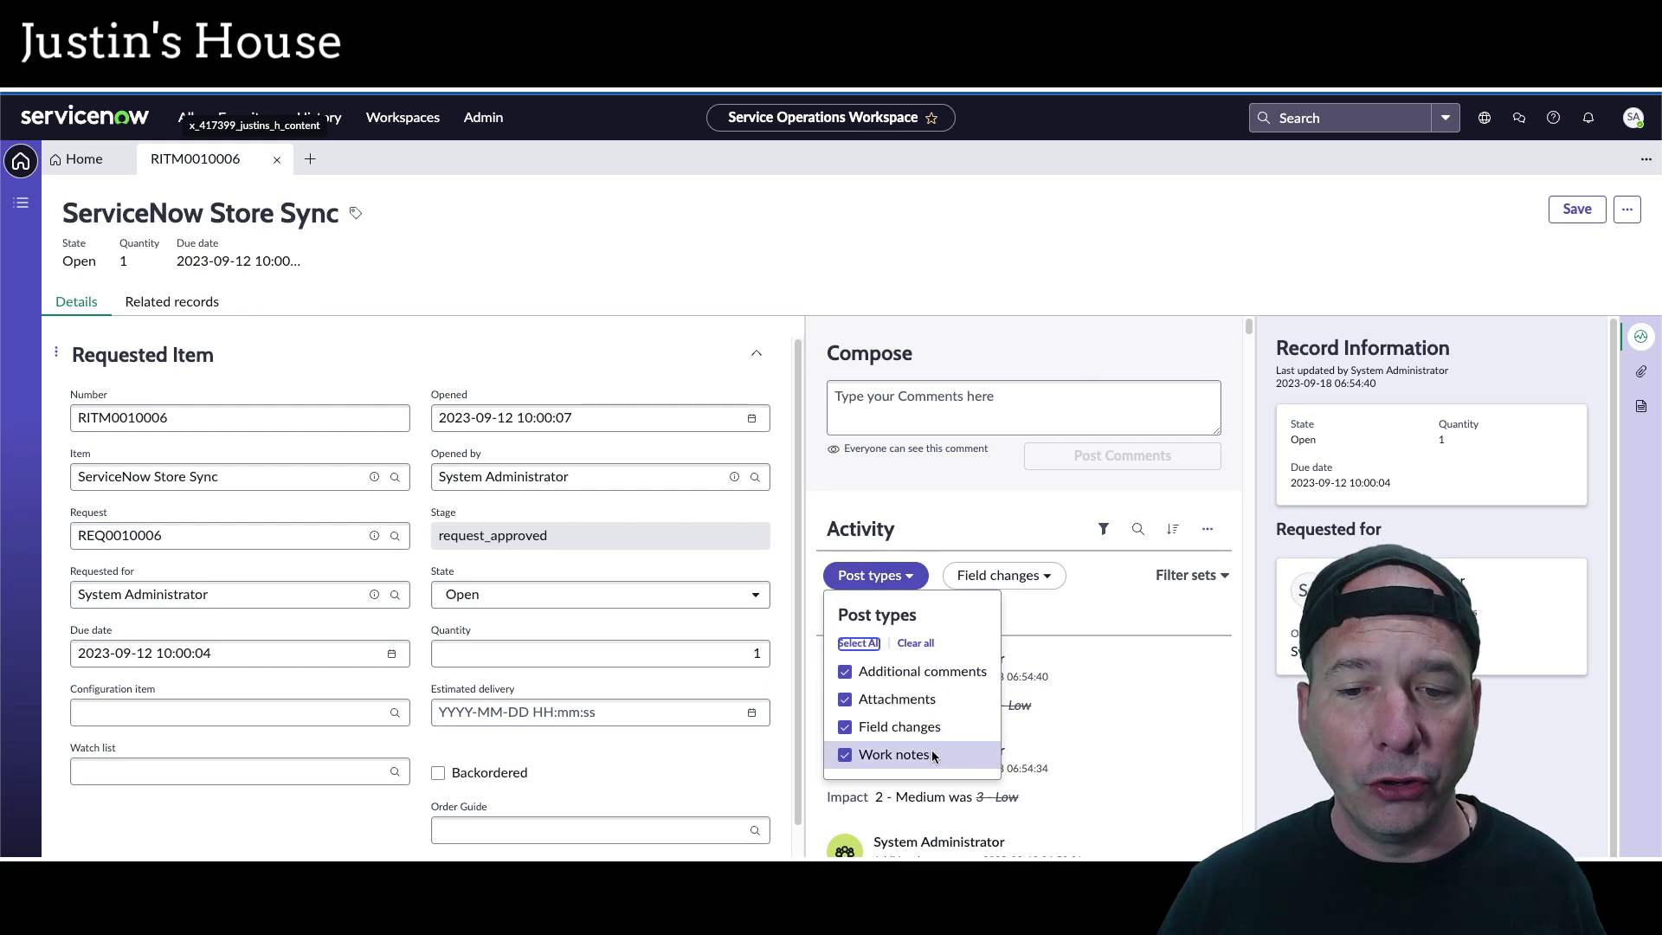
pyautogui.click(902, 652)
pyautogui.click(871, 663)
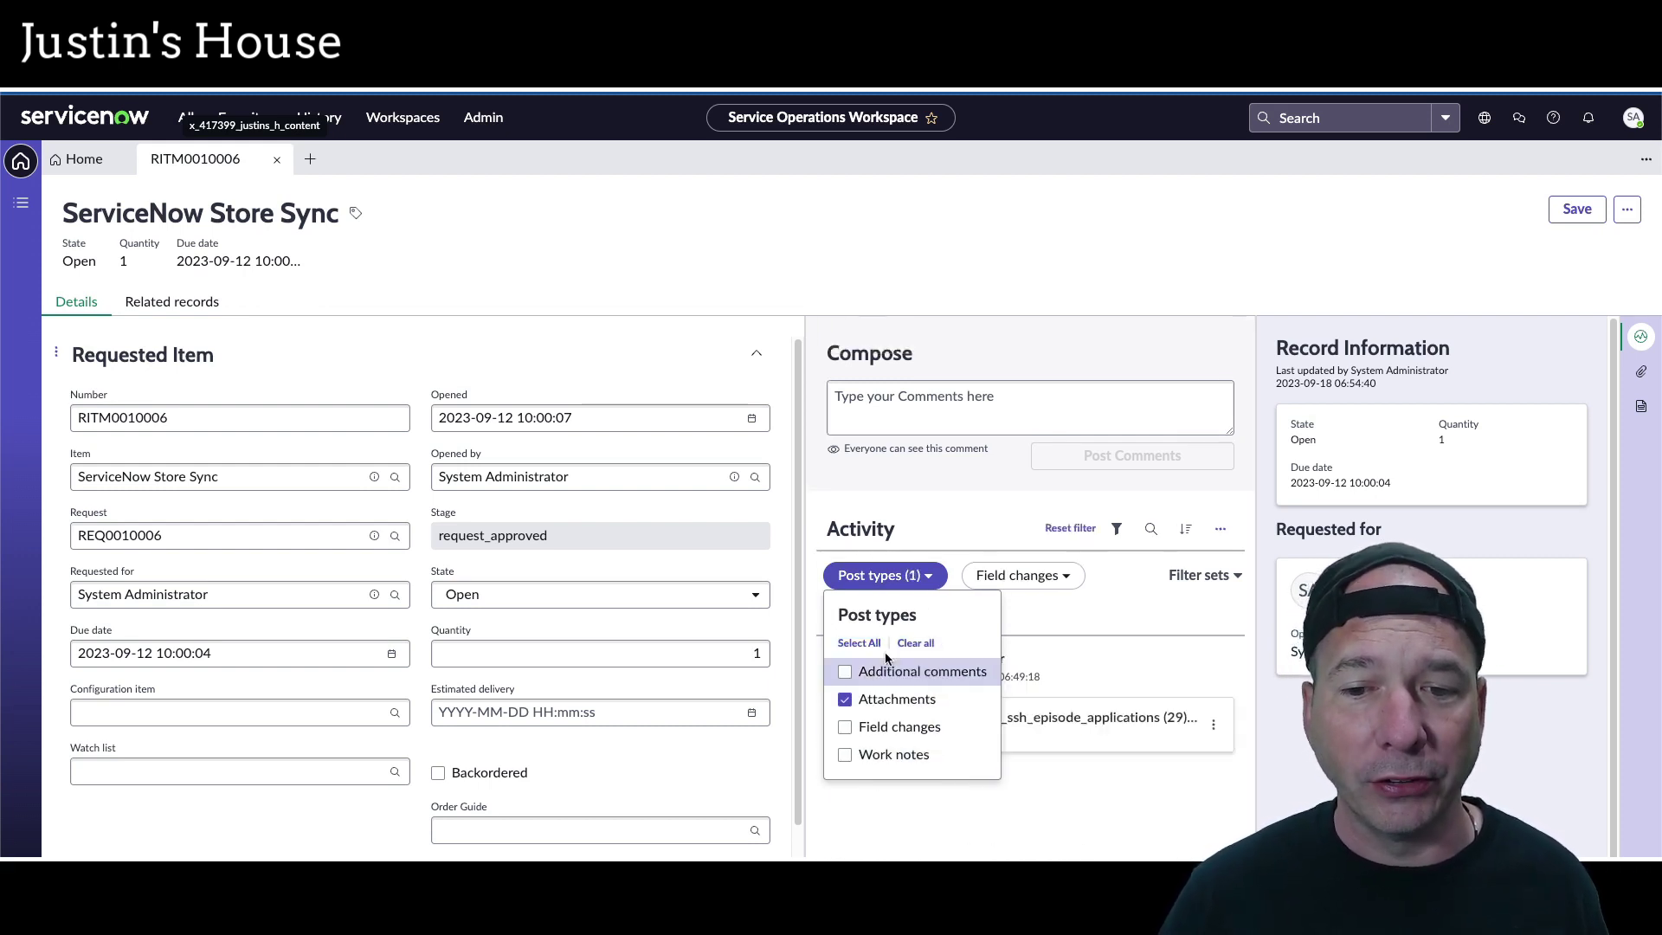
pyautogui.click(1097, 639)
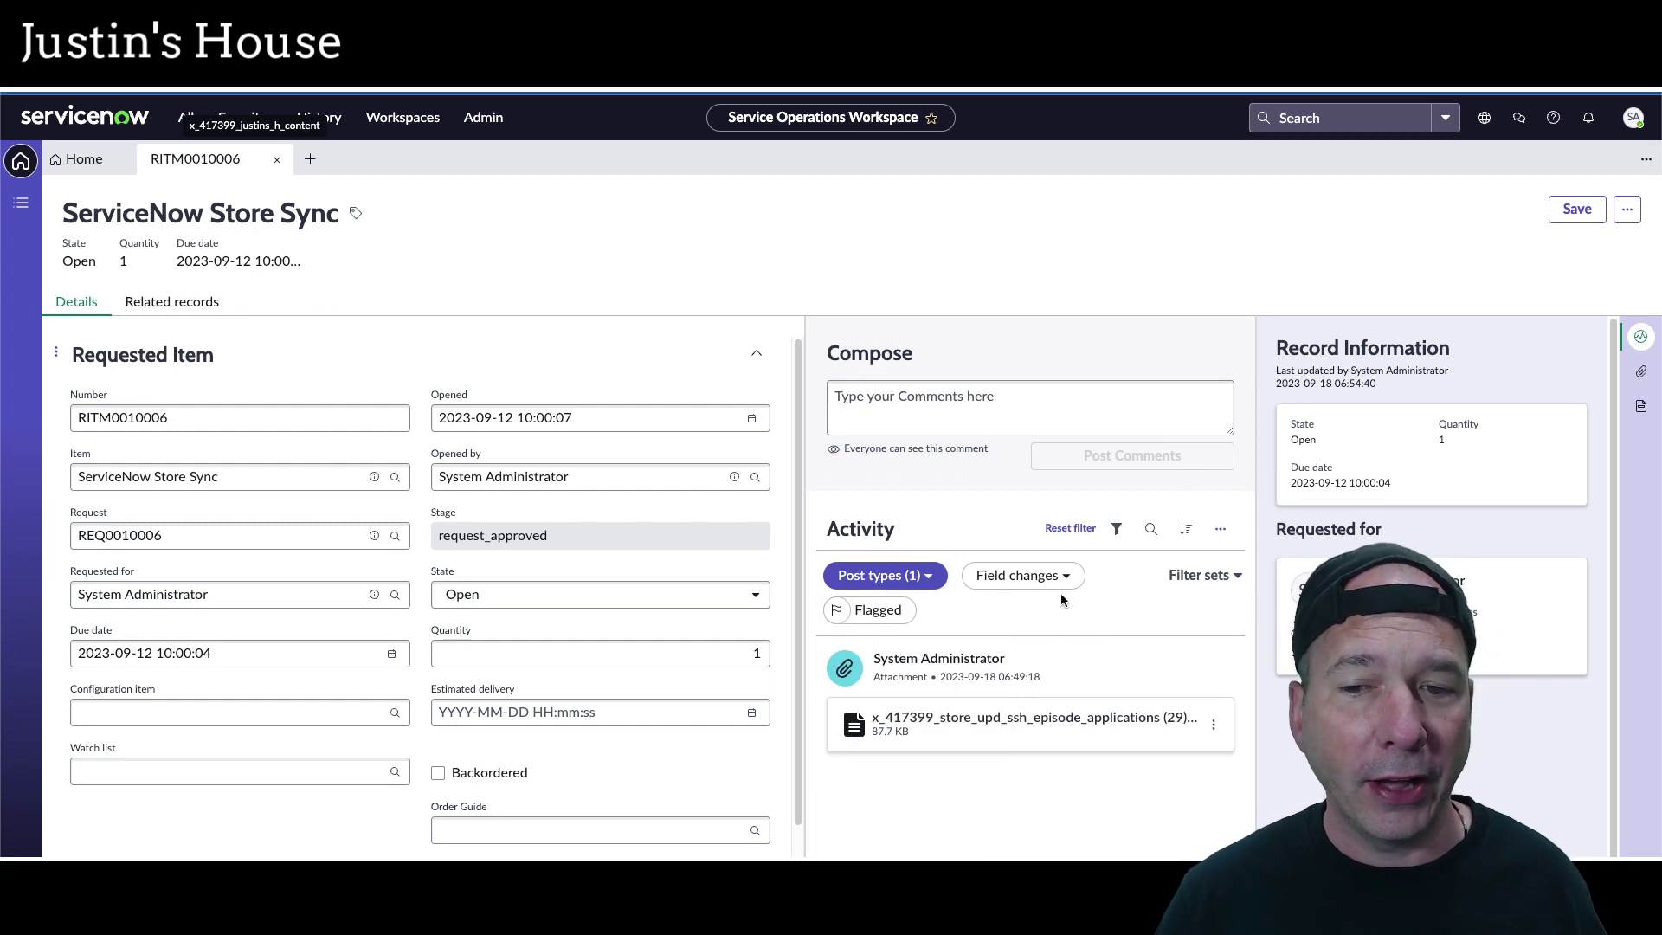
pyautogui.click(1014, 577)
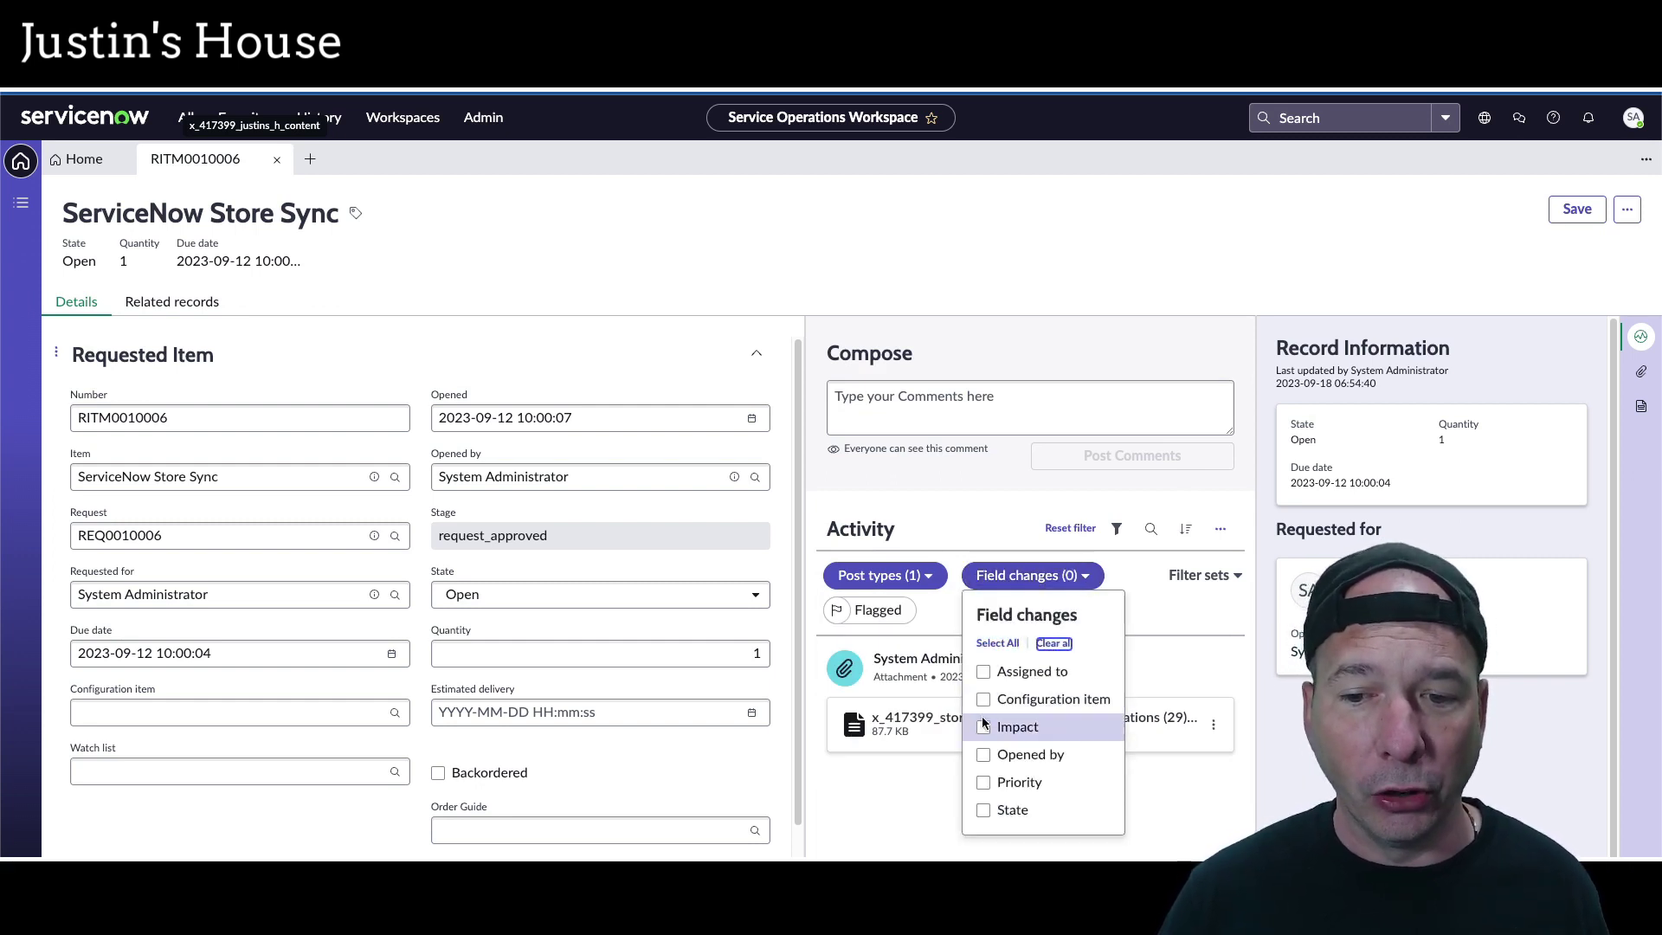
pyautogui.click(1134, 601)
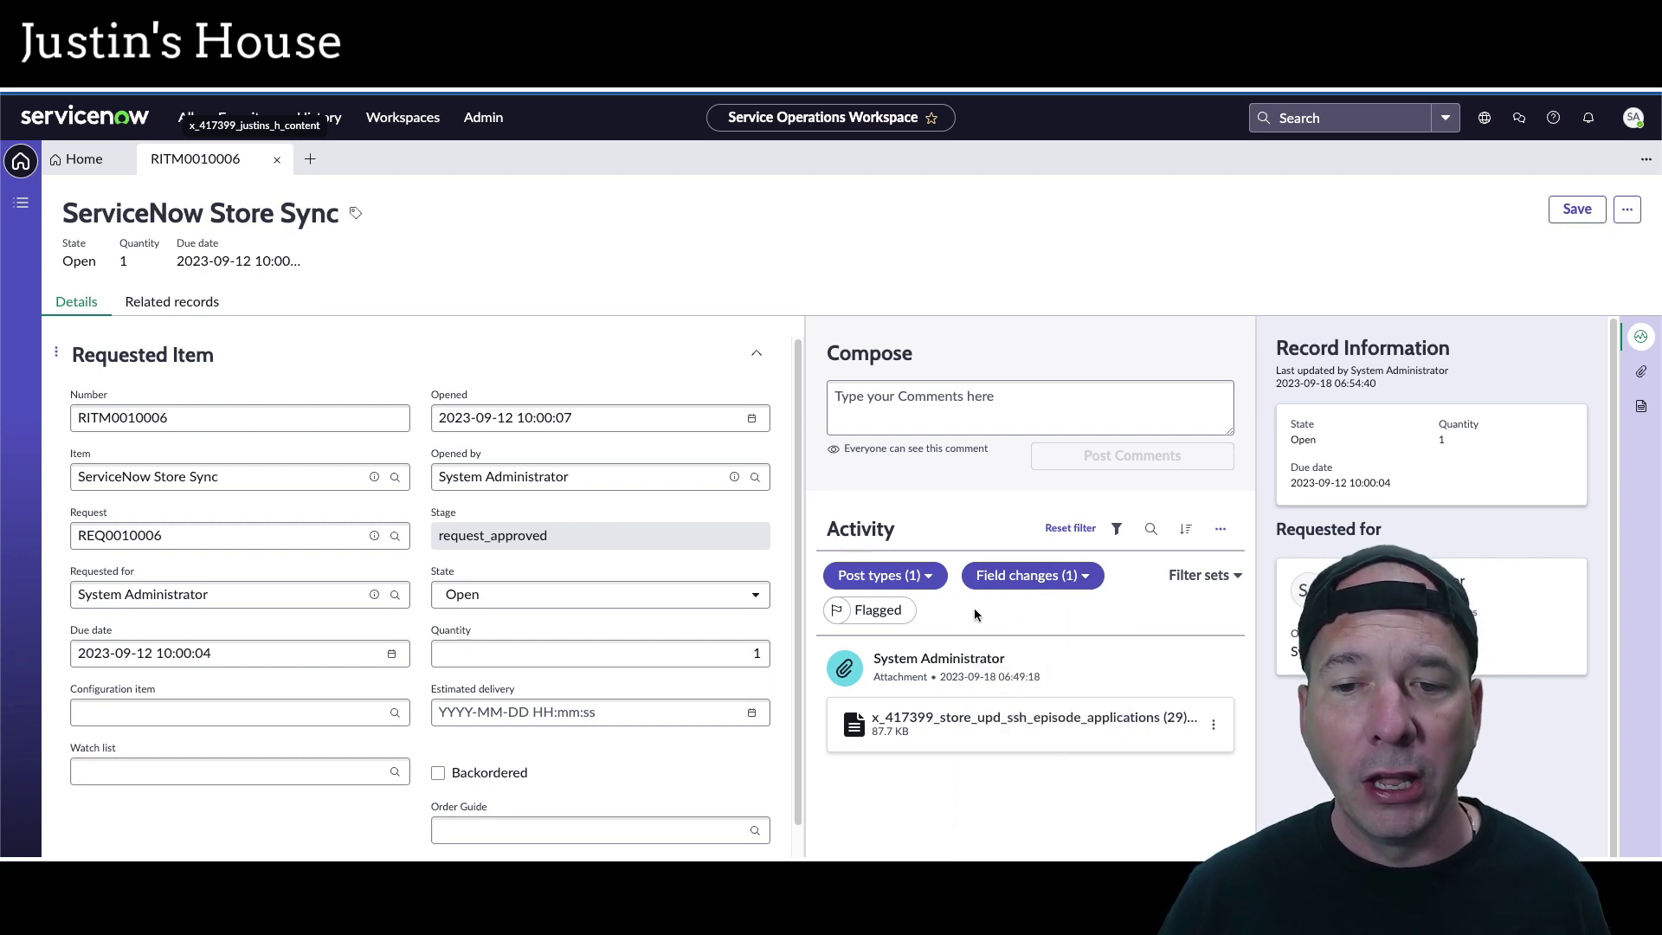
# Step: Add Field changes posts and confirm field changes are limited to Impact
pyautogui.click(883, 575)
pyautogui.click(845, 727)
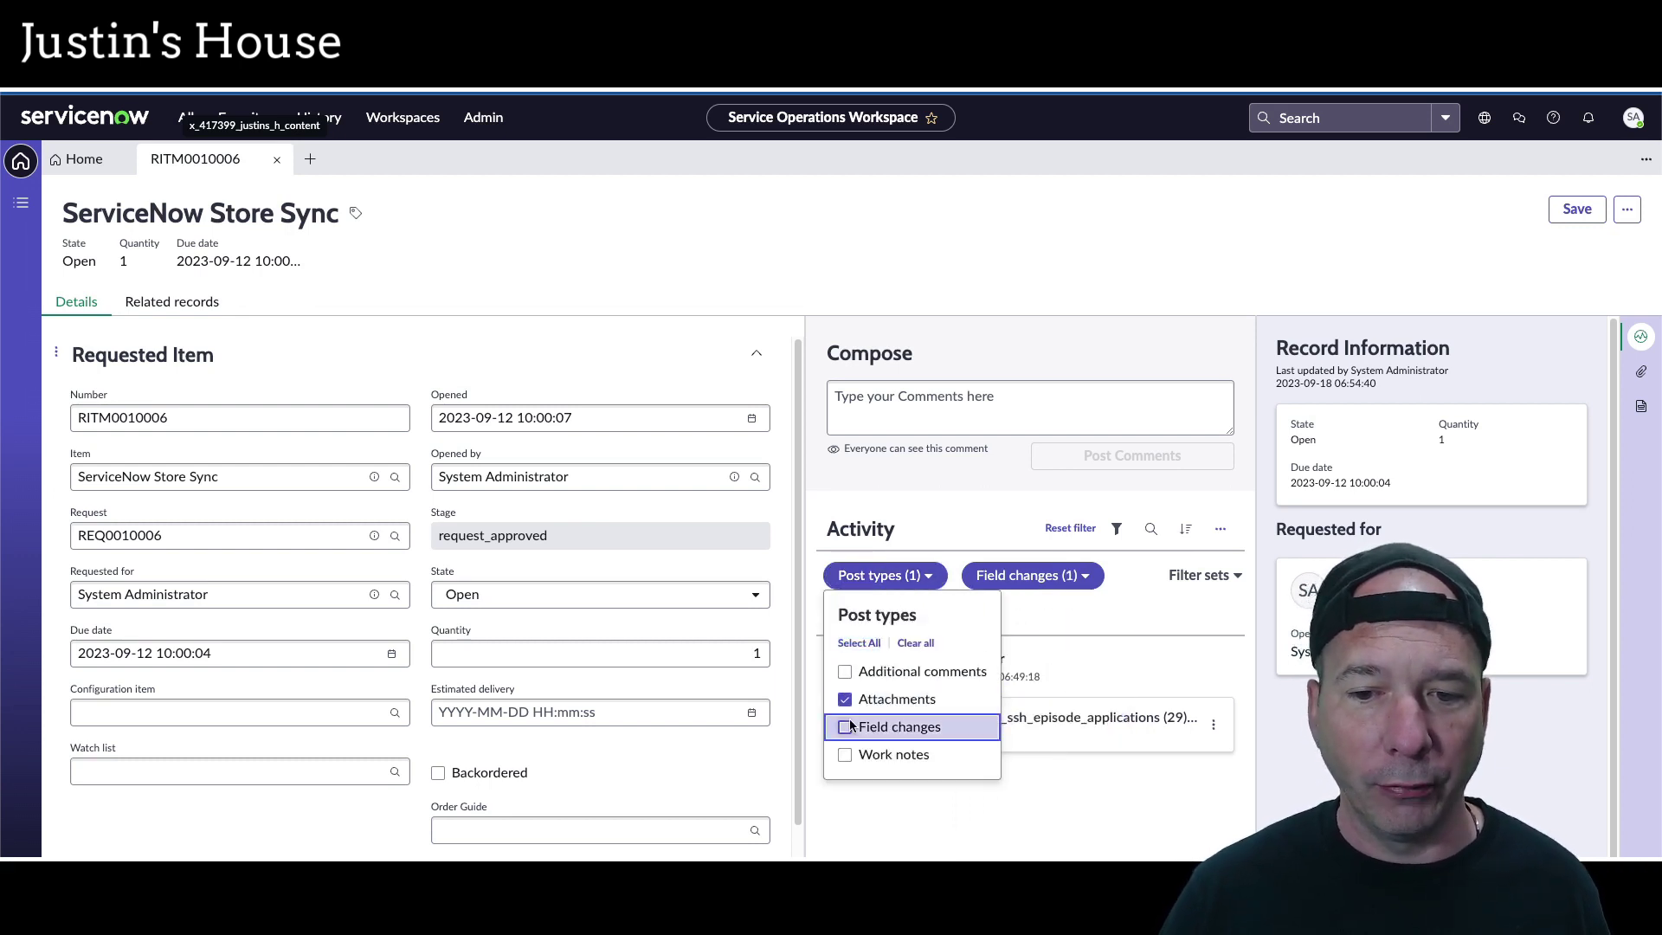
pyautogui.click(1075, 780)
pyautogui.scroll(-1, 1076, 779)
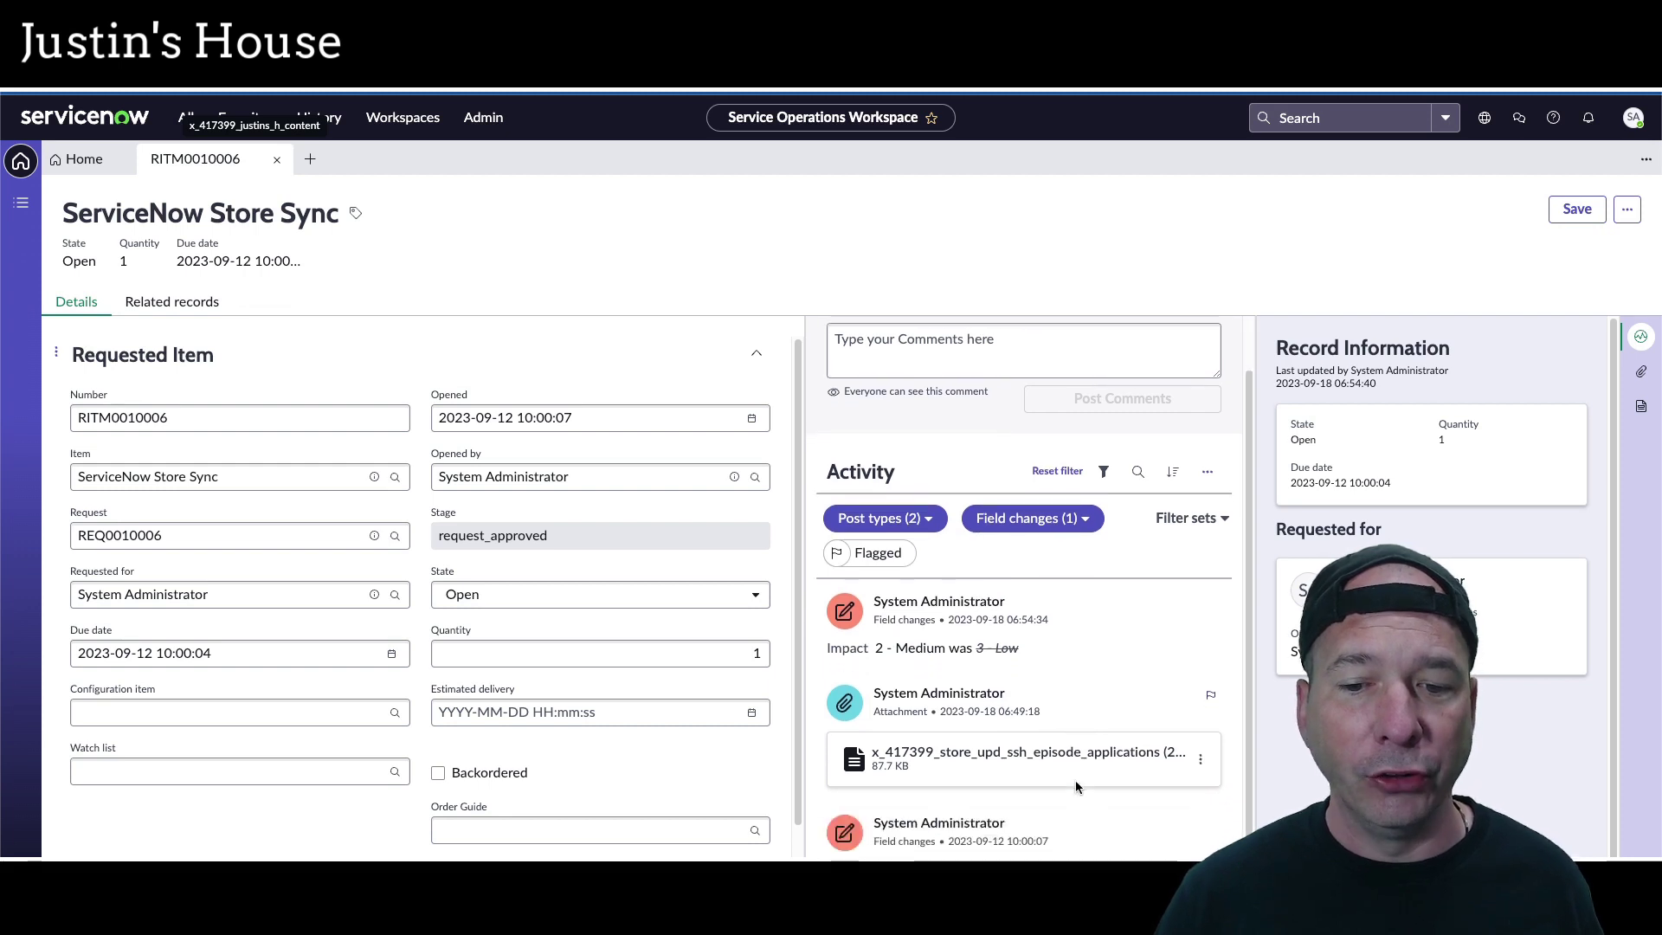
pyautogui.click(928, 530)
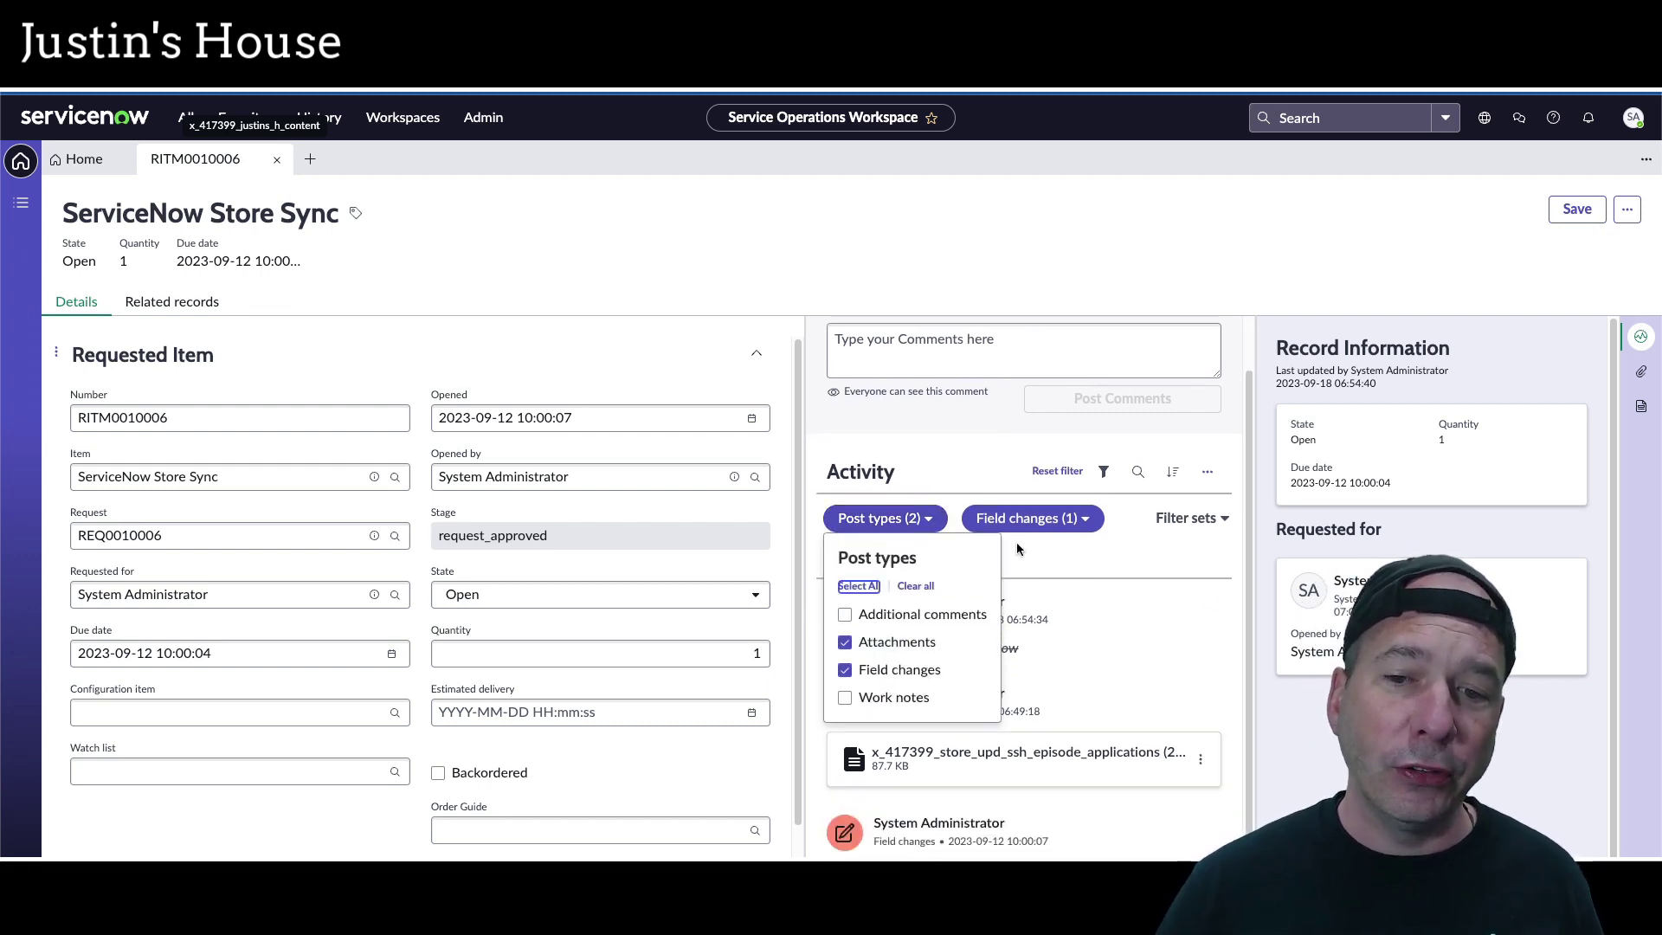
pyautogui.click(1023, 522)
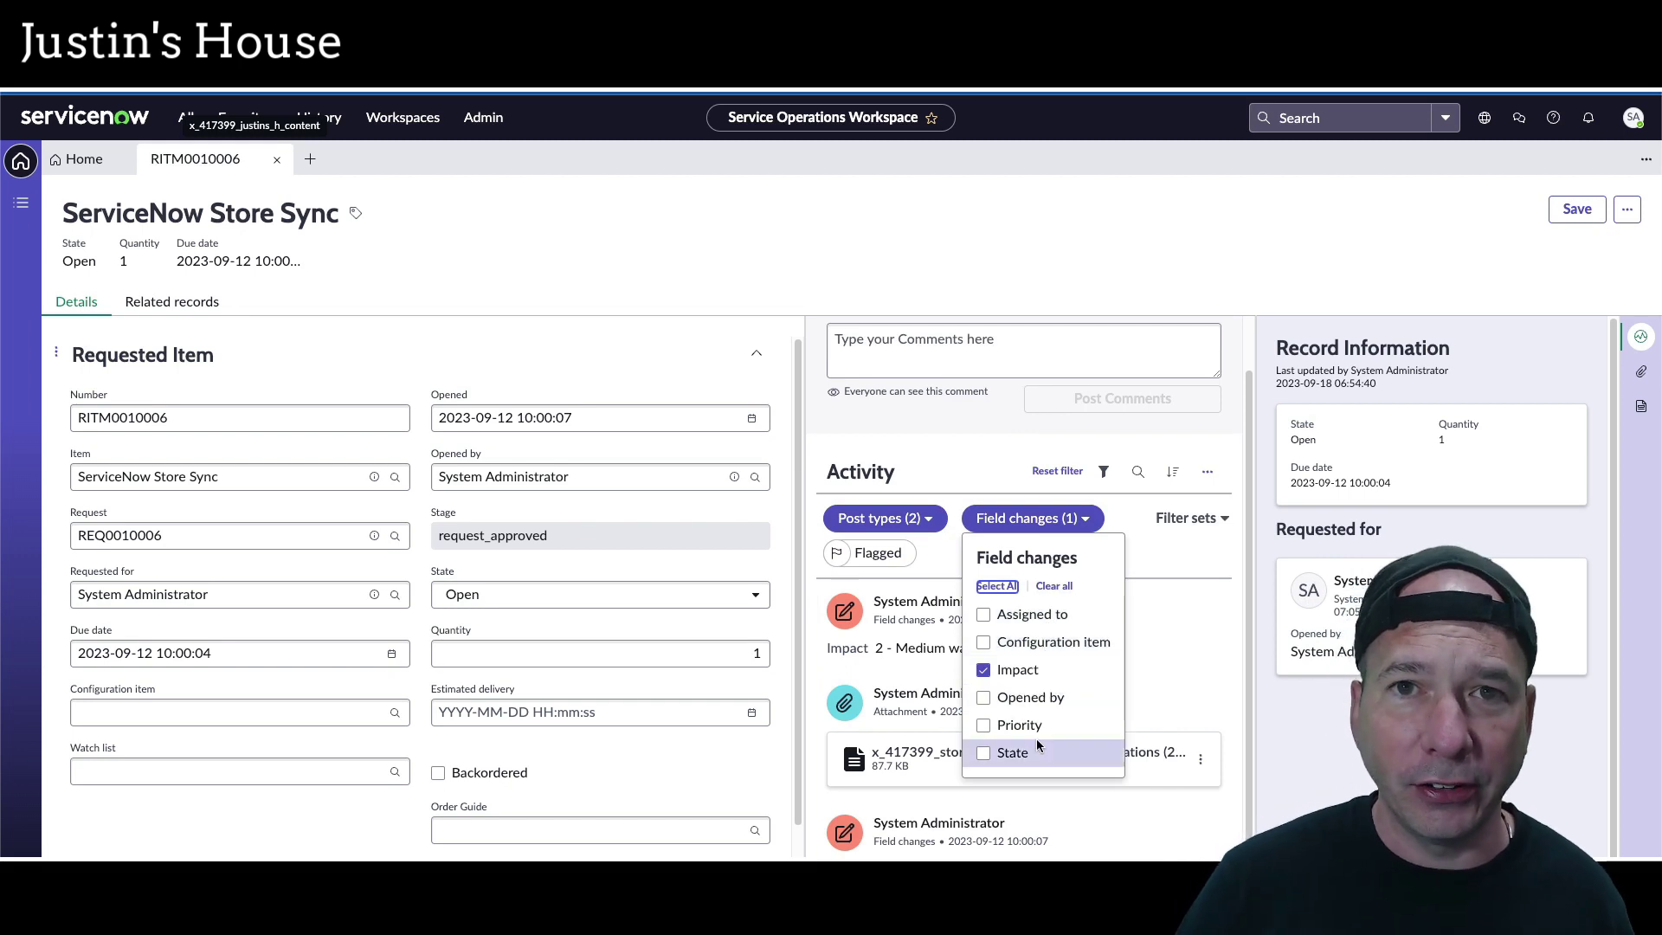
pyautogui.click(1145, 626)
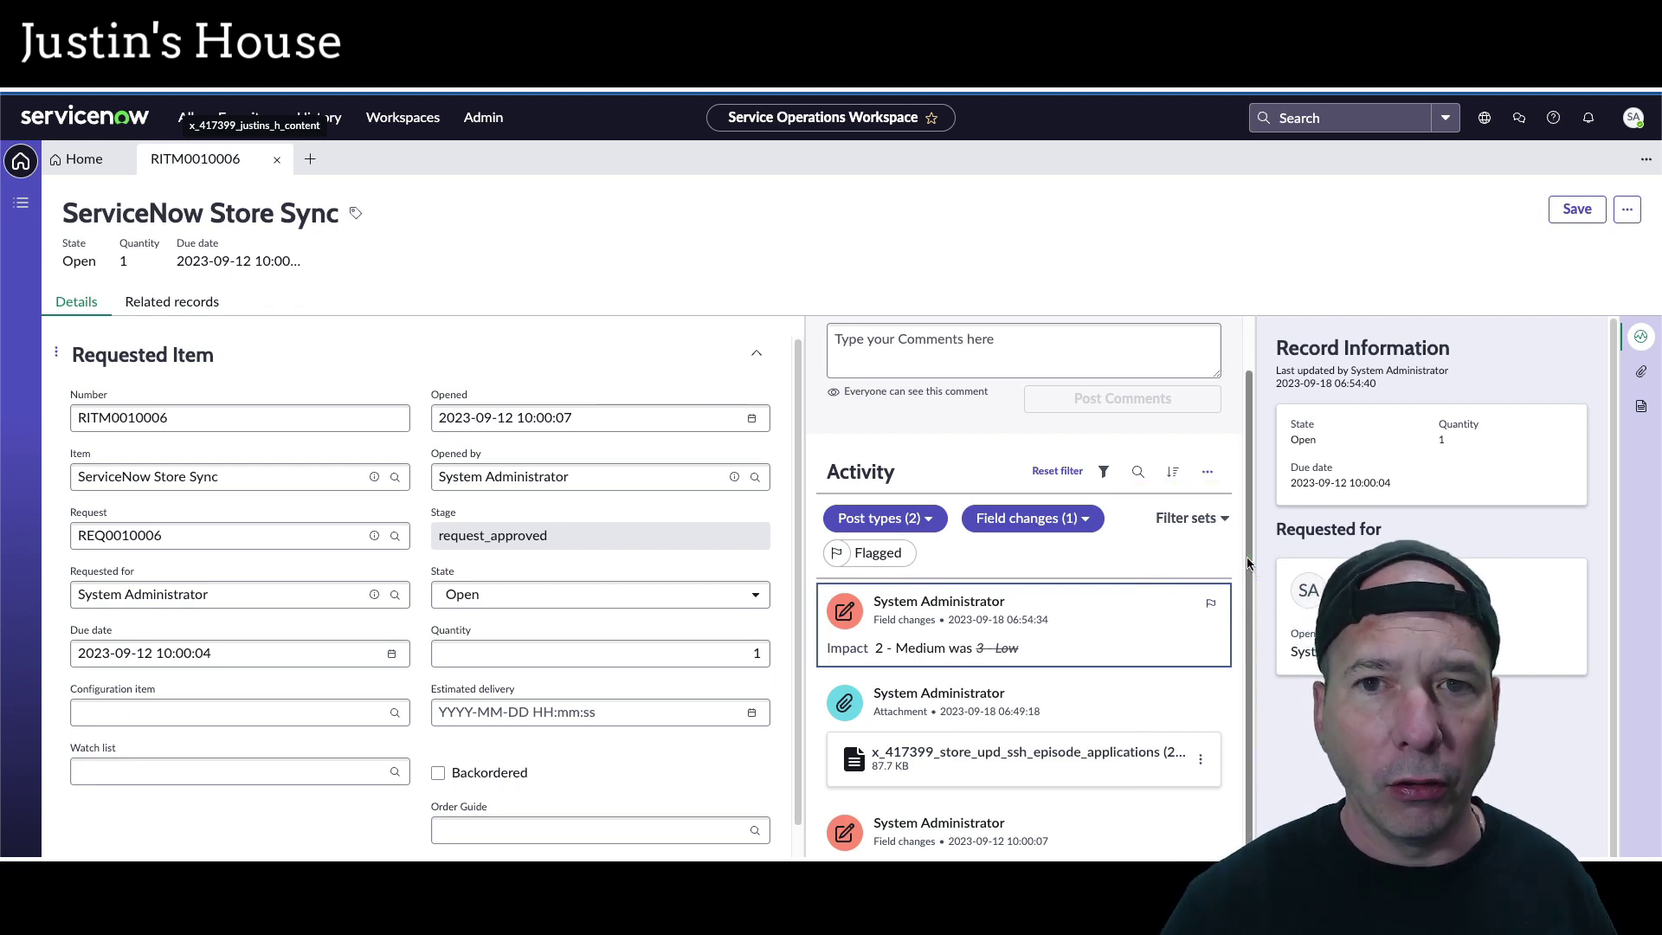
# Step: Apply the Conversation filter set and review its post types
pyautogui.click(1199, 518)
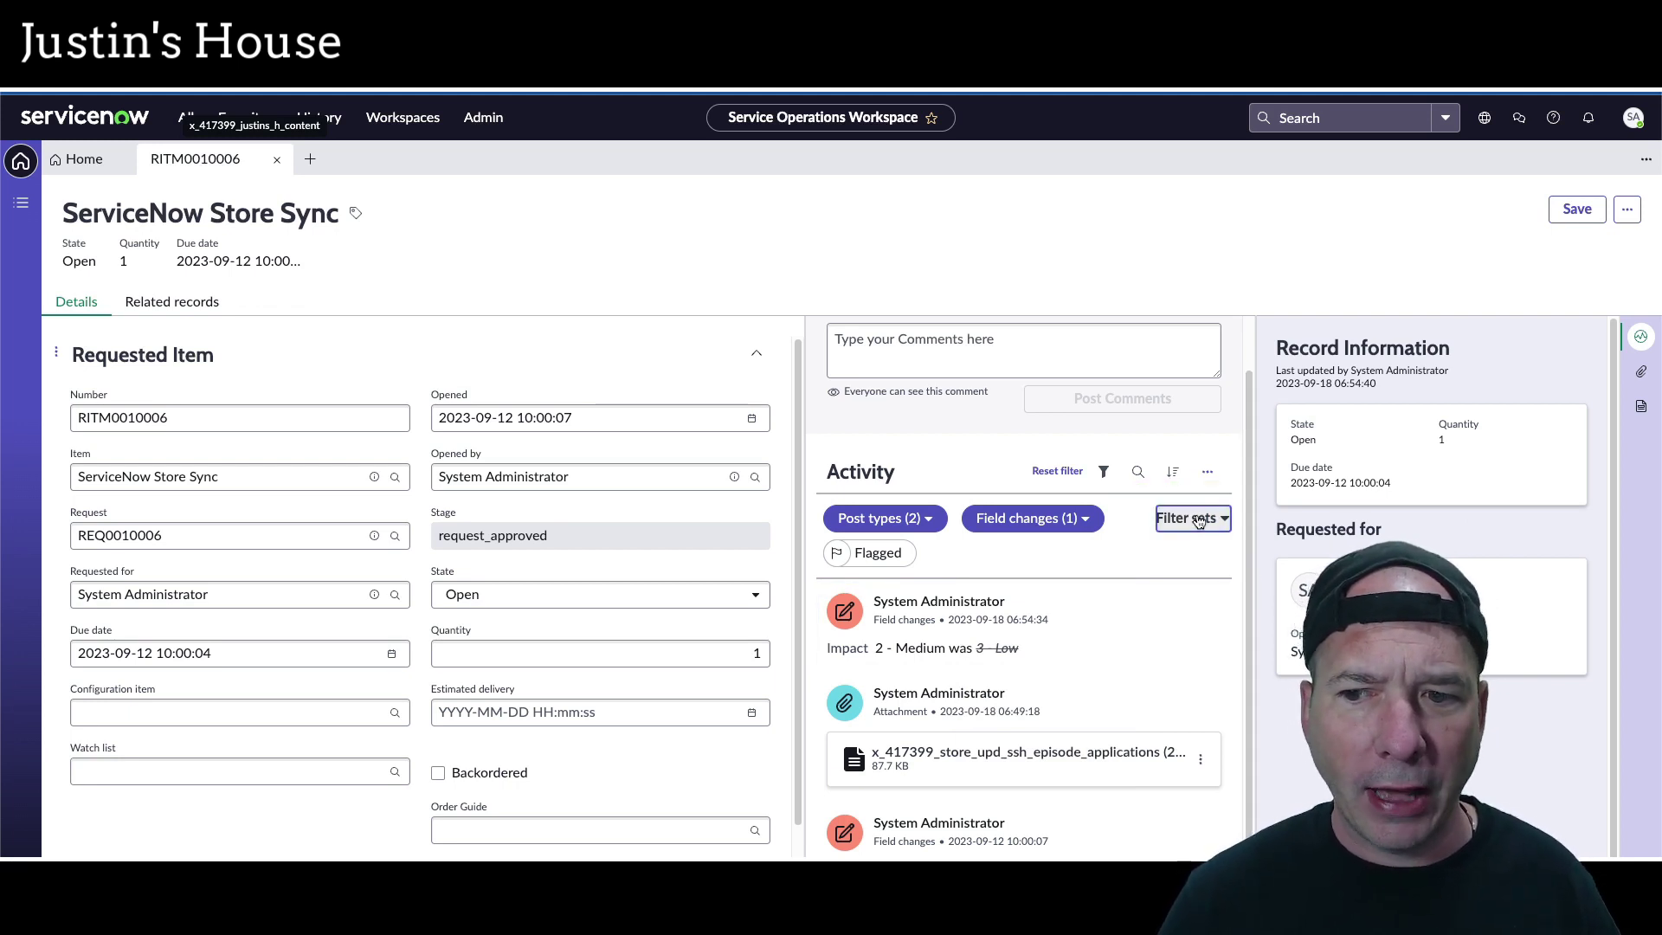
pyautogui.click(1223, 519)
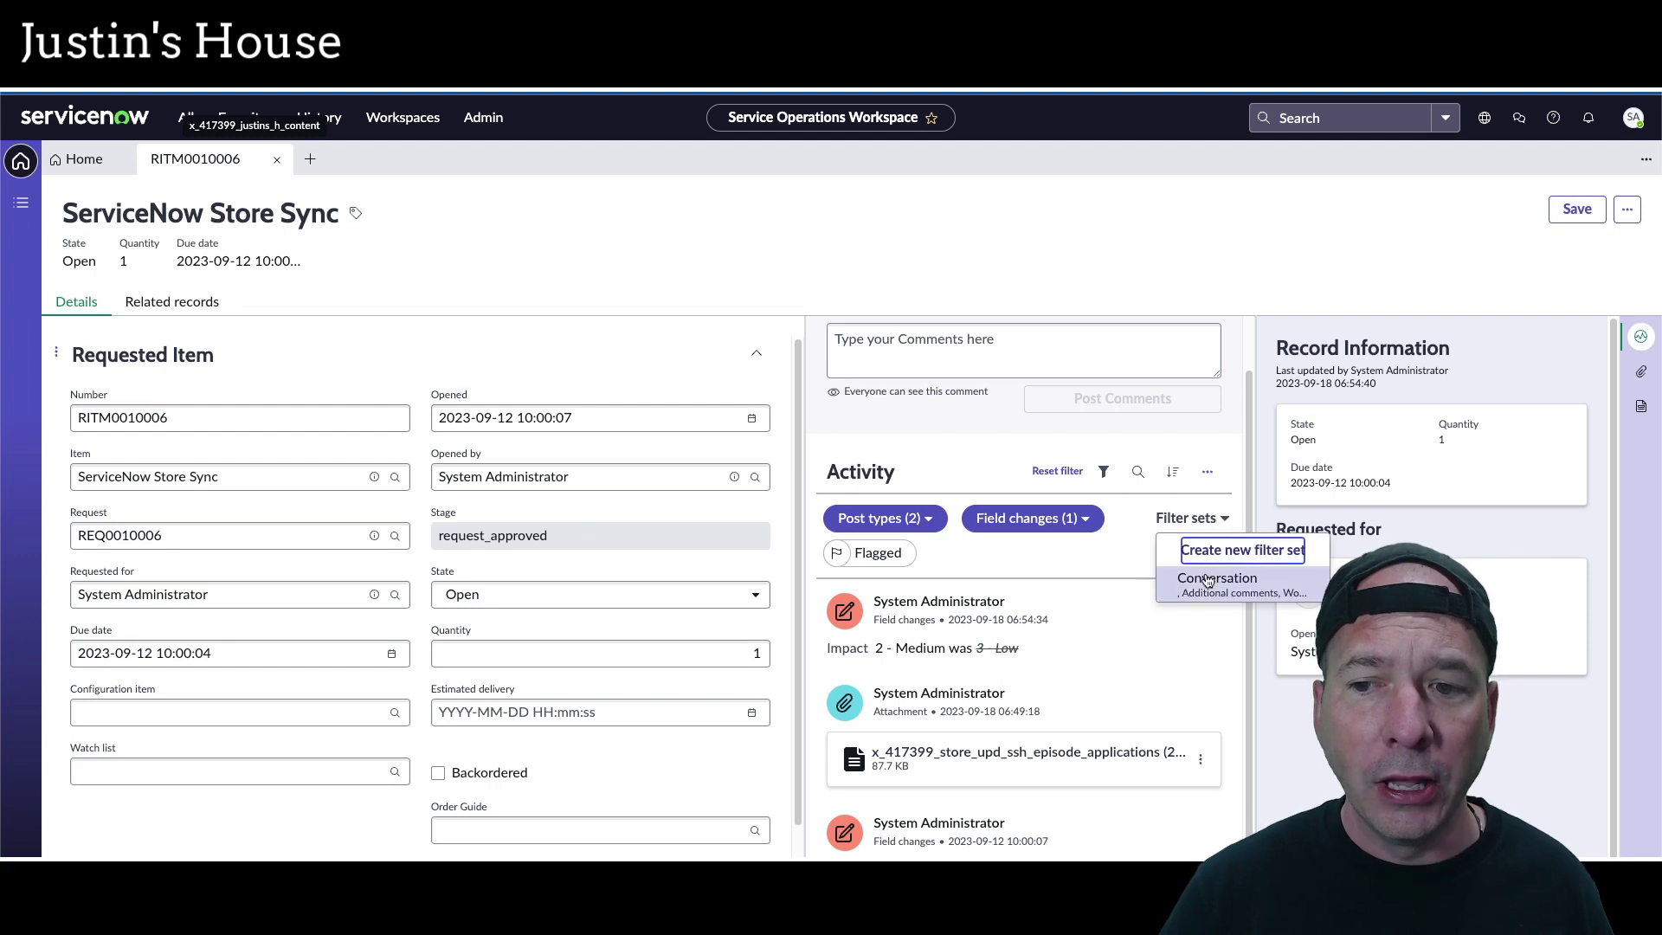
pyautogui.click(1214, 582)
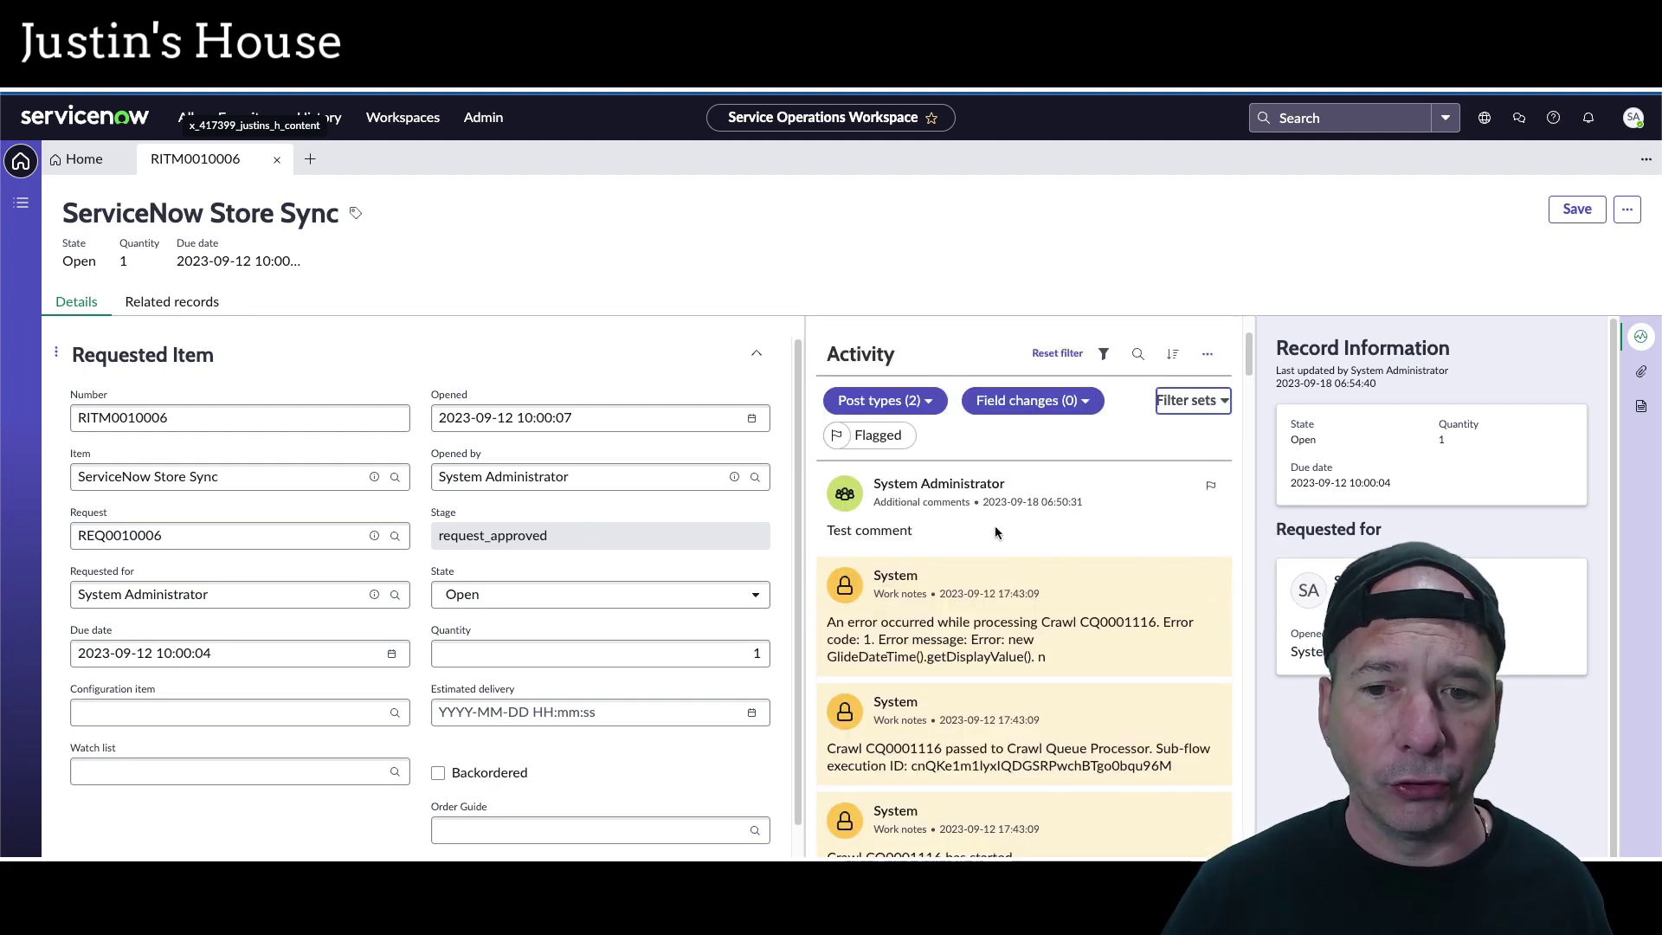
pyautogui.click(879, 401)
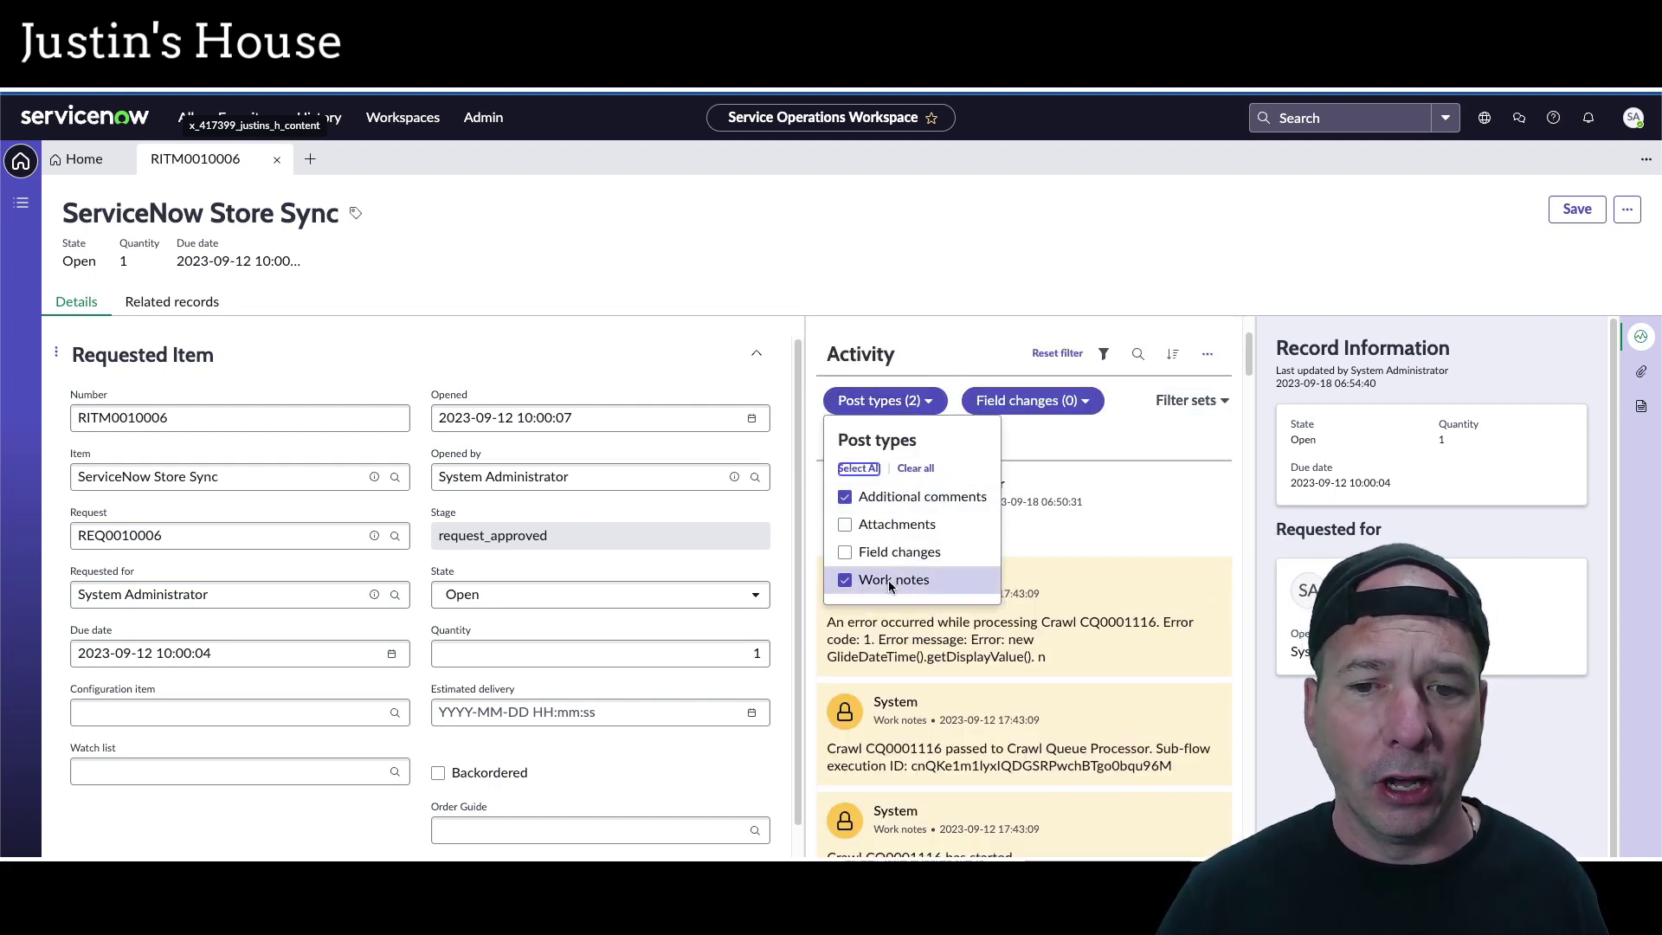
pyautogui.click(1124, 418)
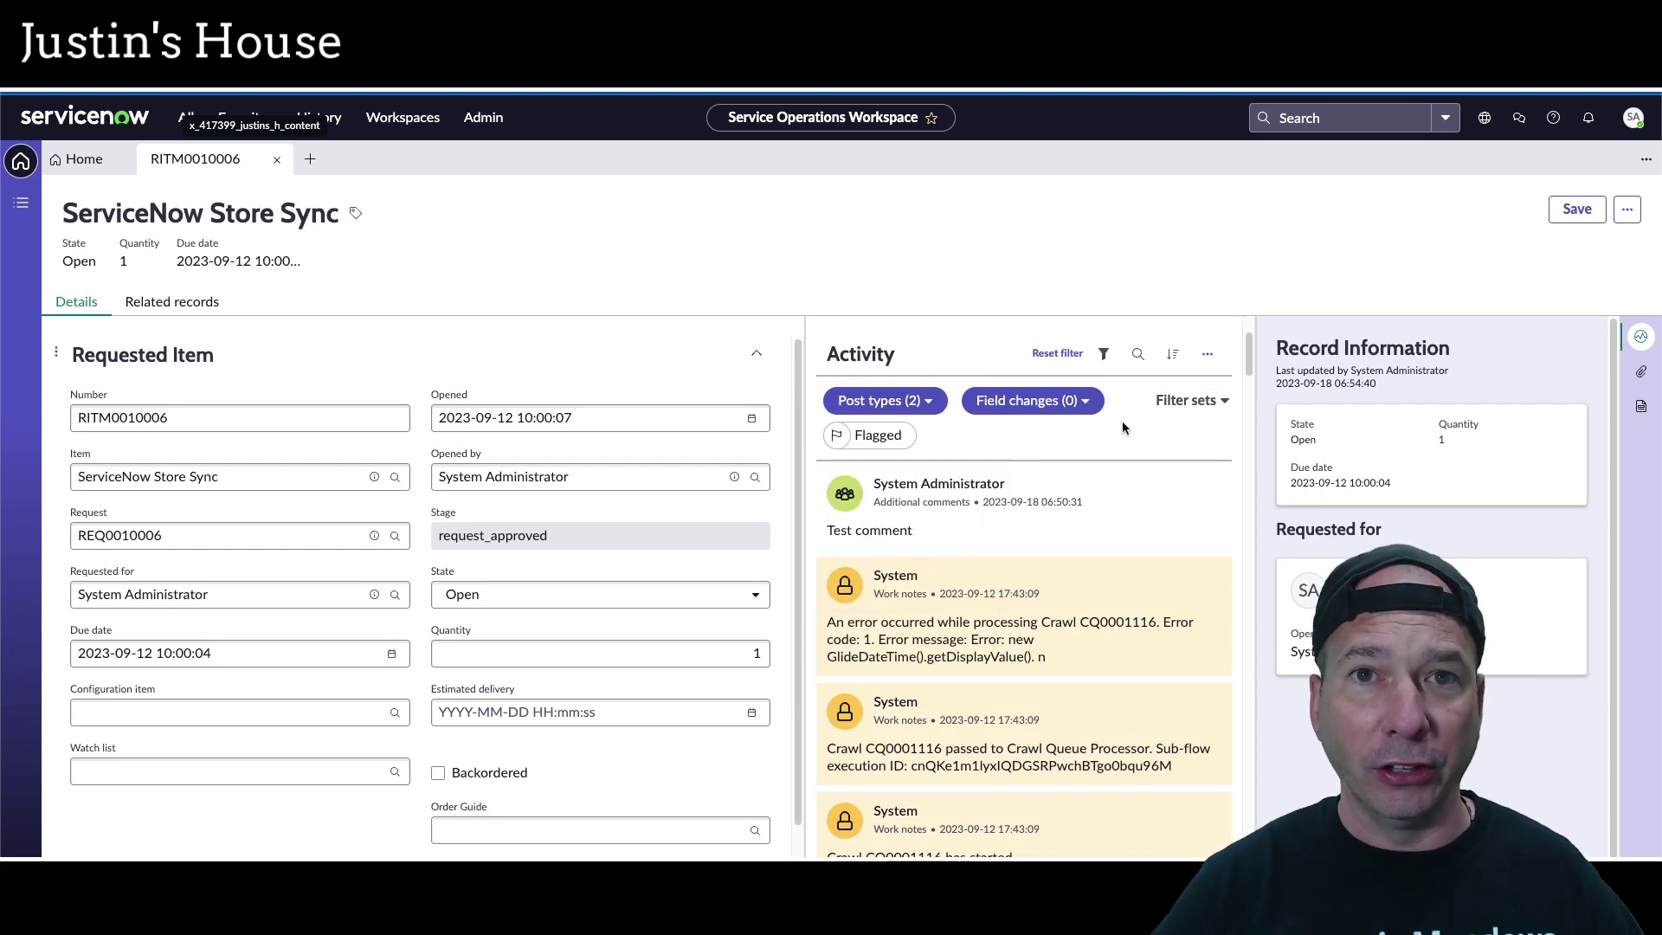
# Step: Start a new filter set from the Filter sets list
pyautogui.scroll(-5, 1088, 622)
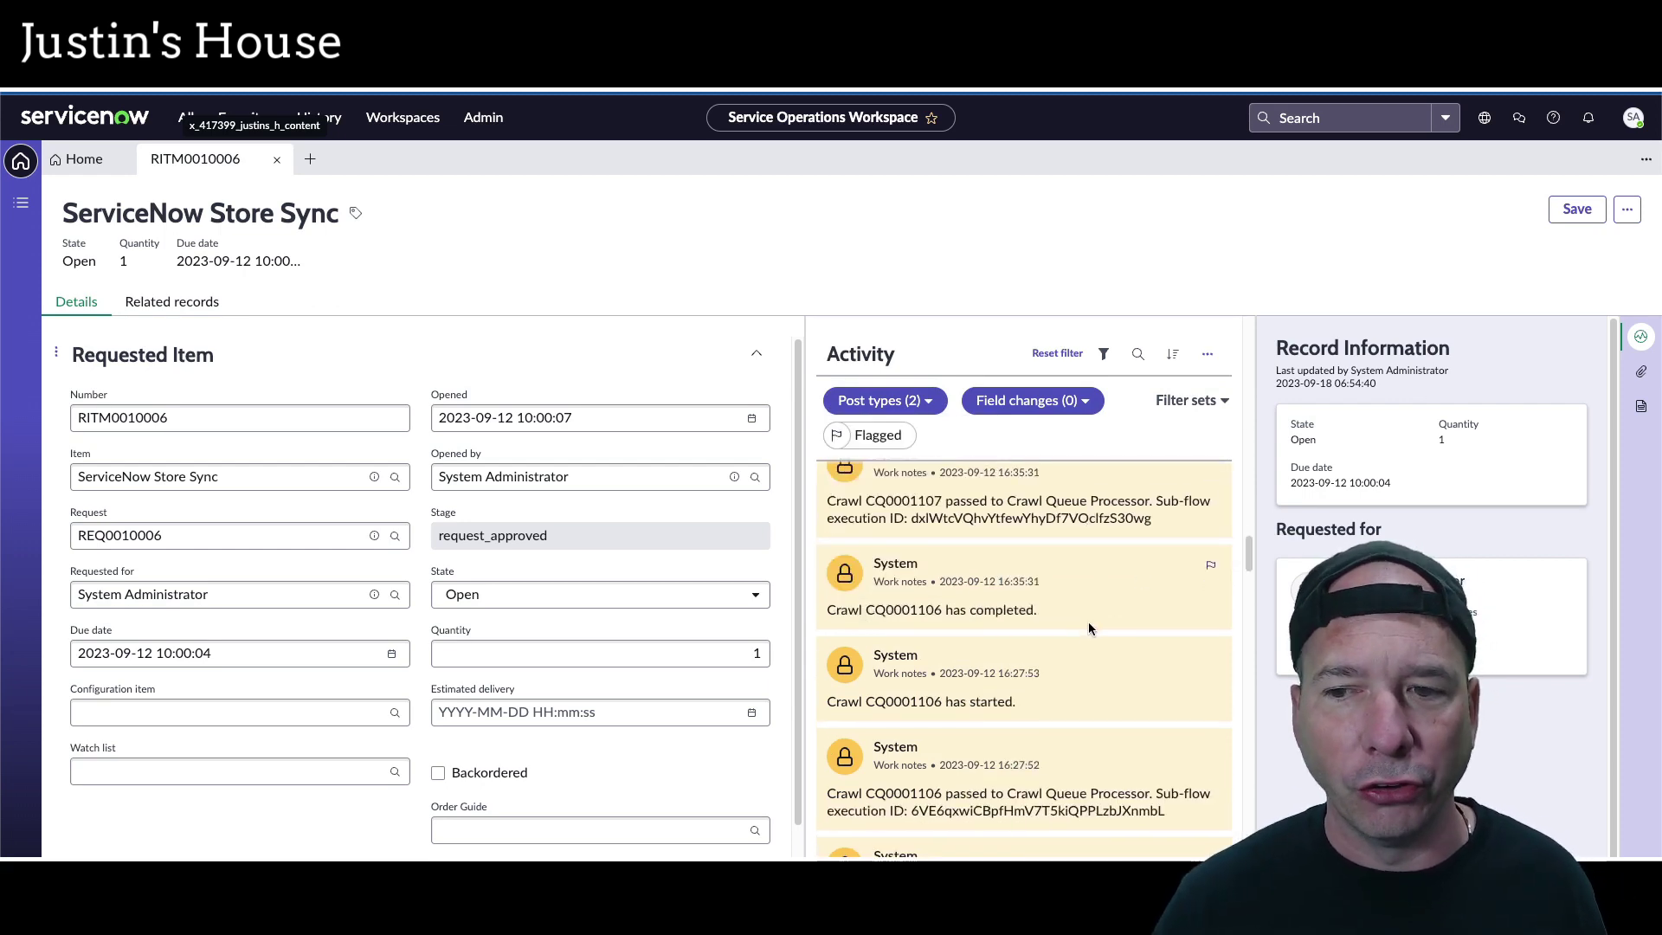
pyautogui.scroll(10, 1089, 621)
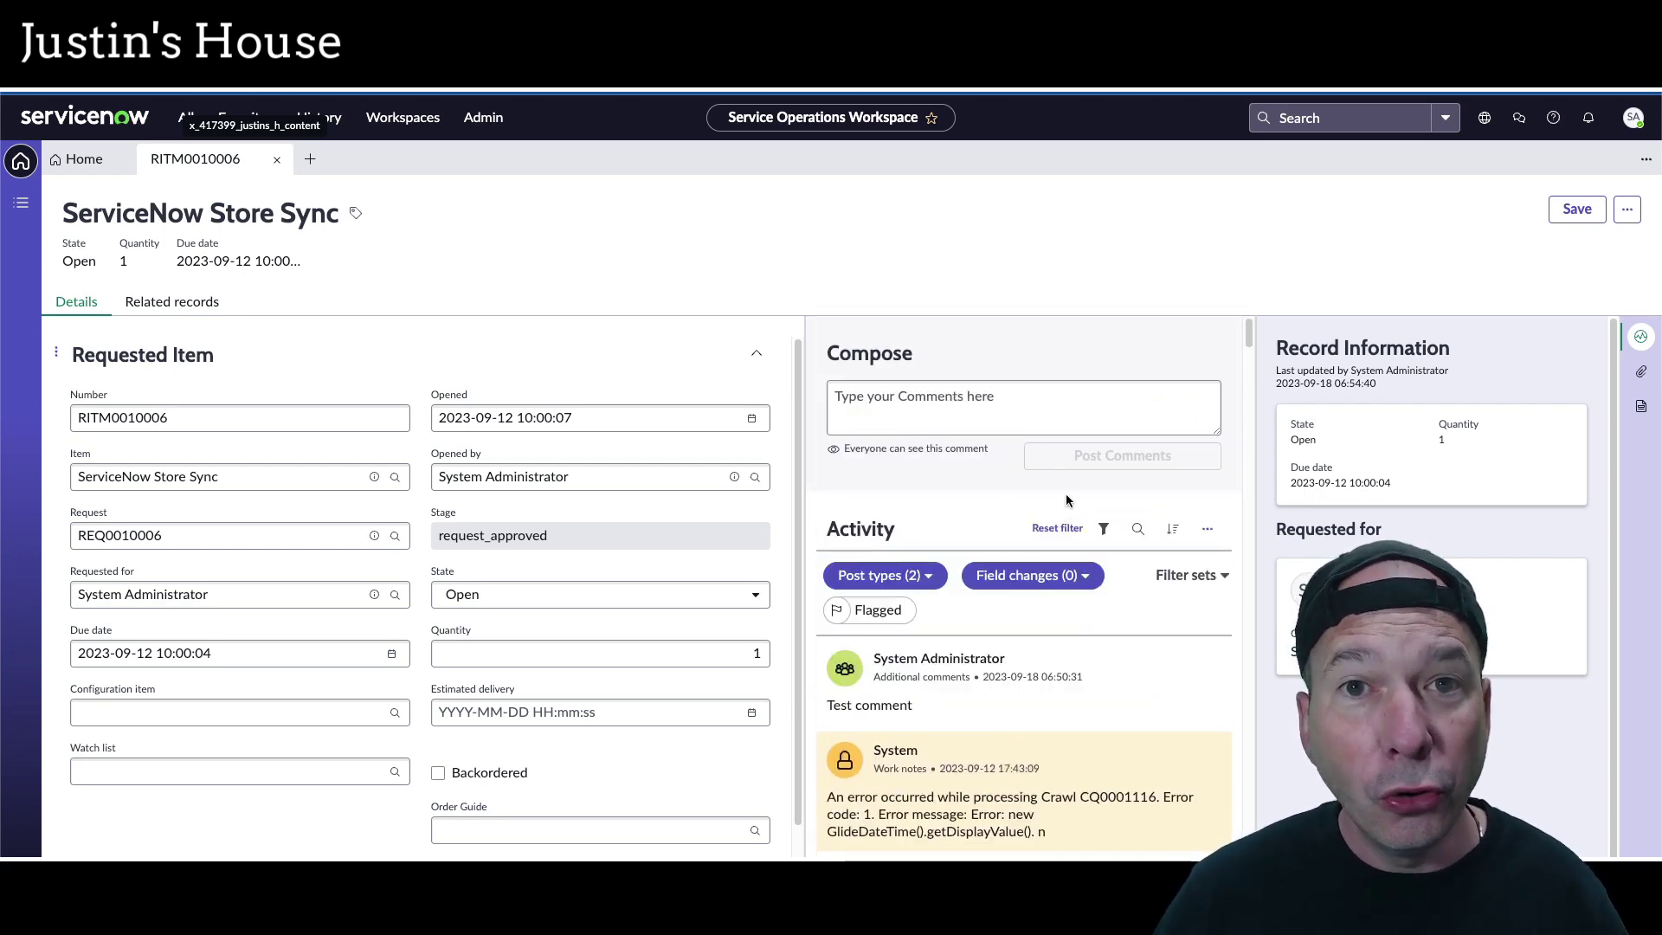
pyautogui.click(1212, 573)
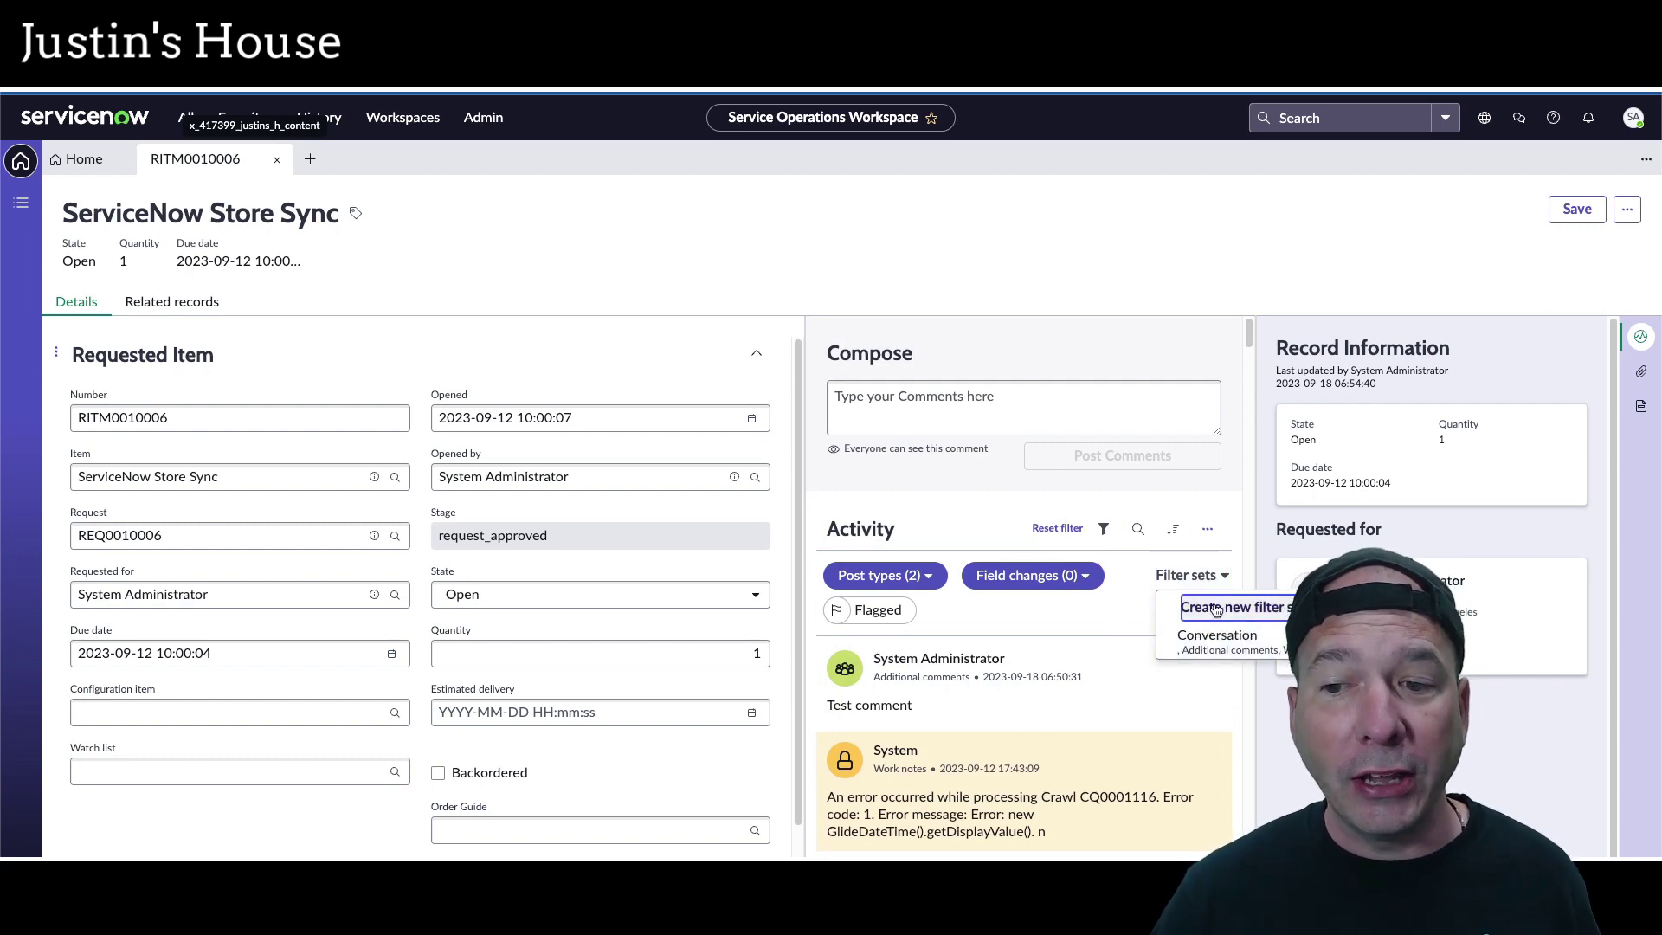
pyautogui.click(1212, 606)
# Step: Name the set 'Demo for YouTube' and replace Additional comments and Work notes with Attachments and Field changes
pyautogui.click(827, 430)
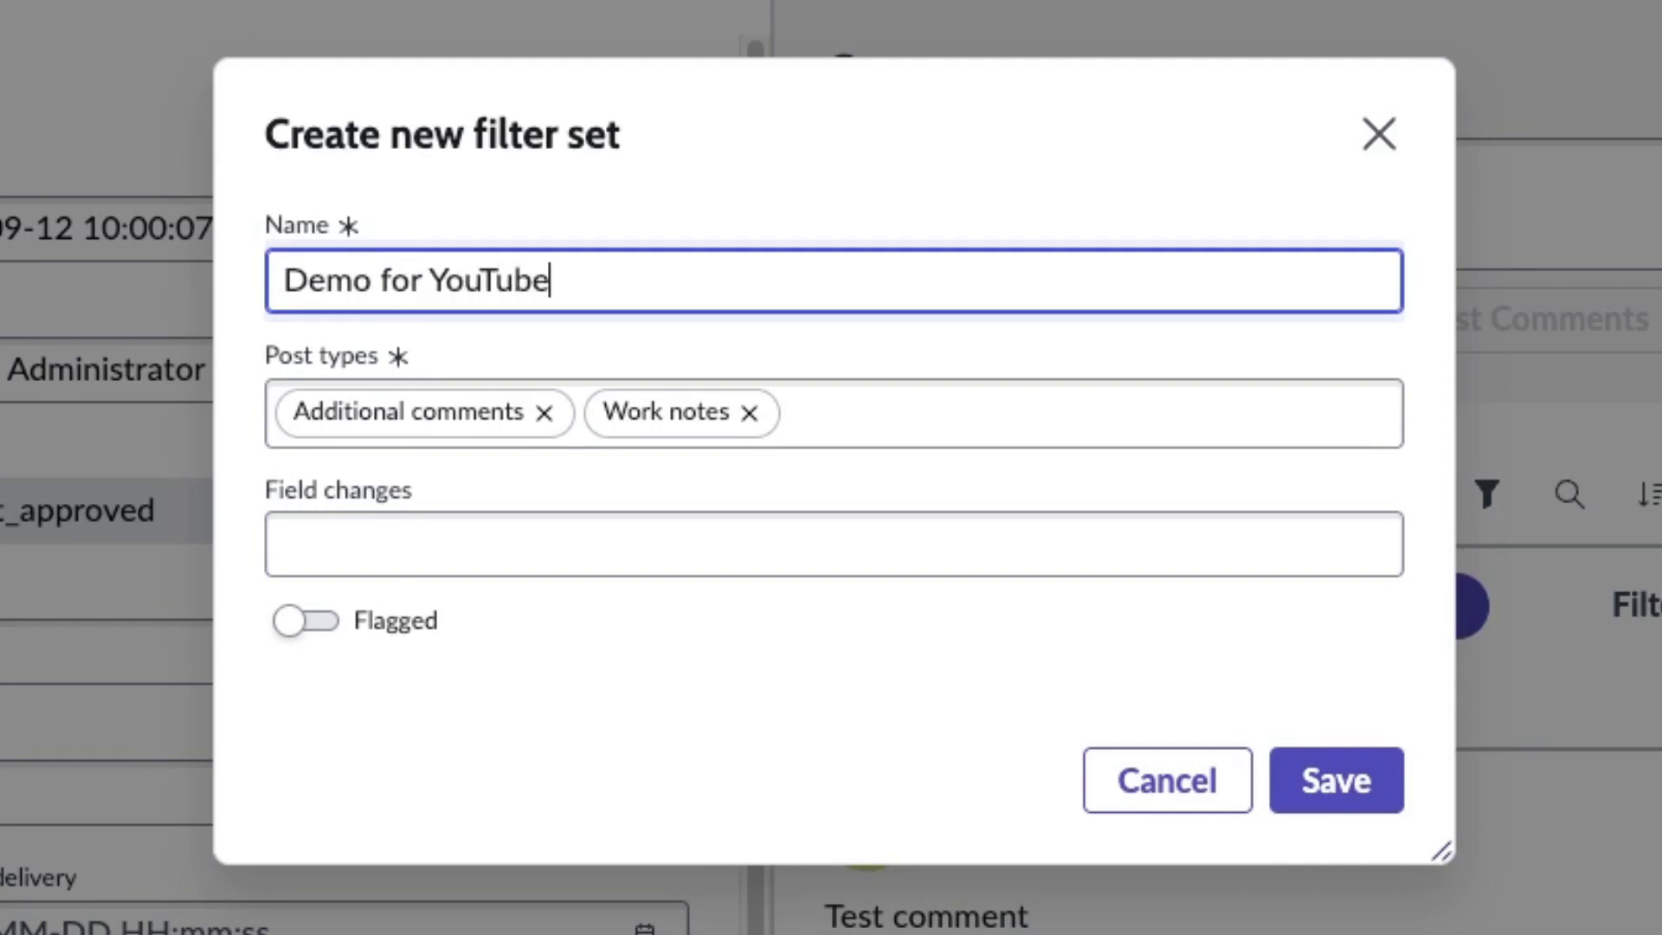
pyautogui.click(835, 412)
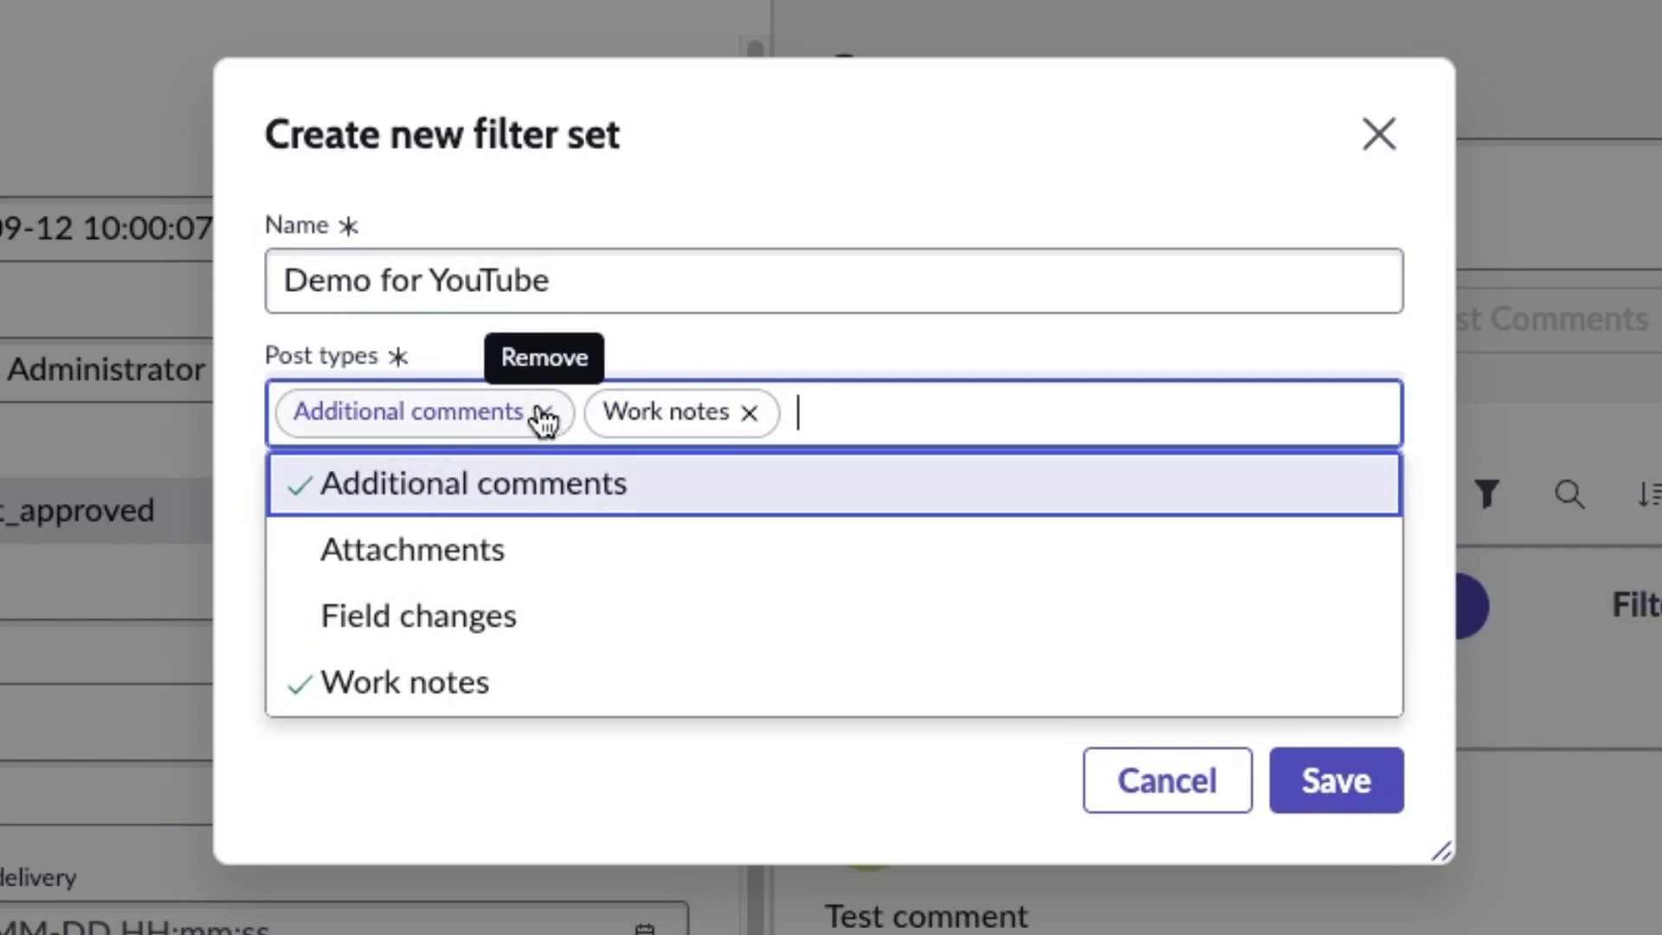
pyautogui.click(448, 565)
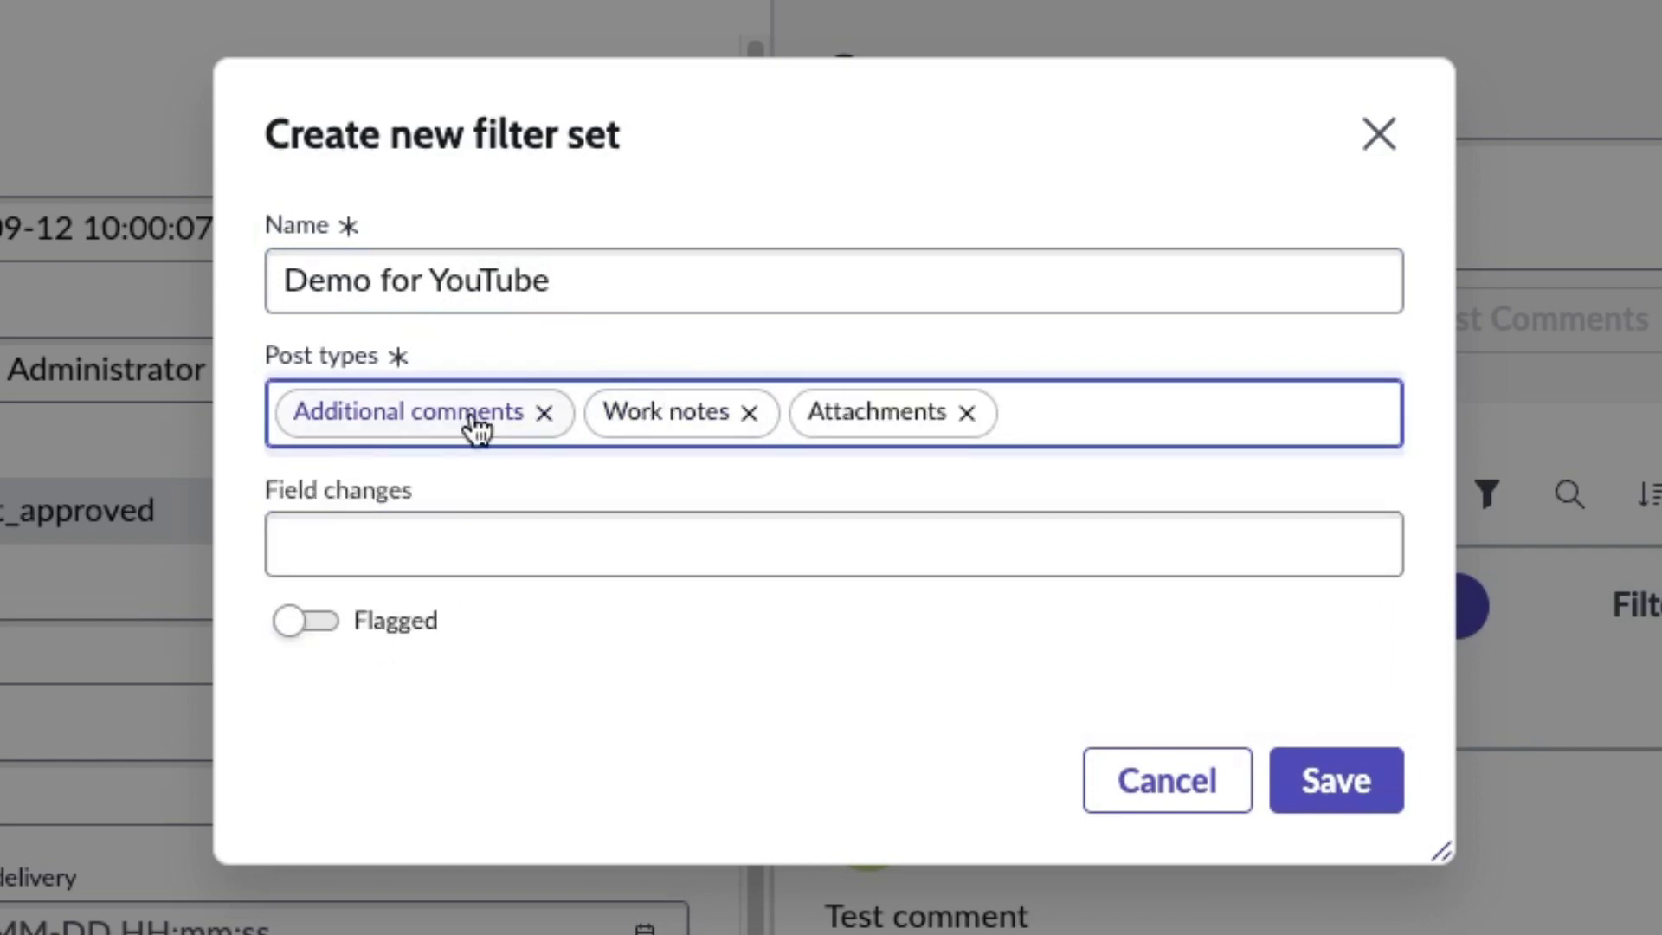
pyautogui.click(543, 413)
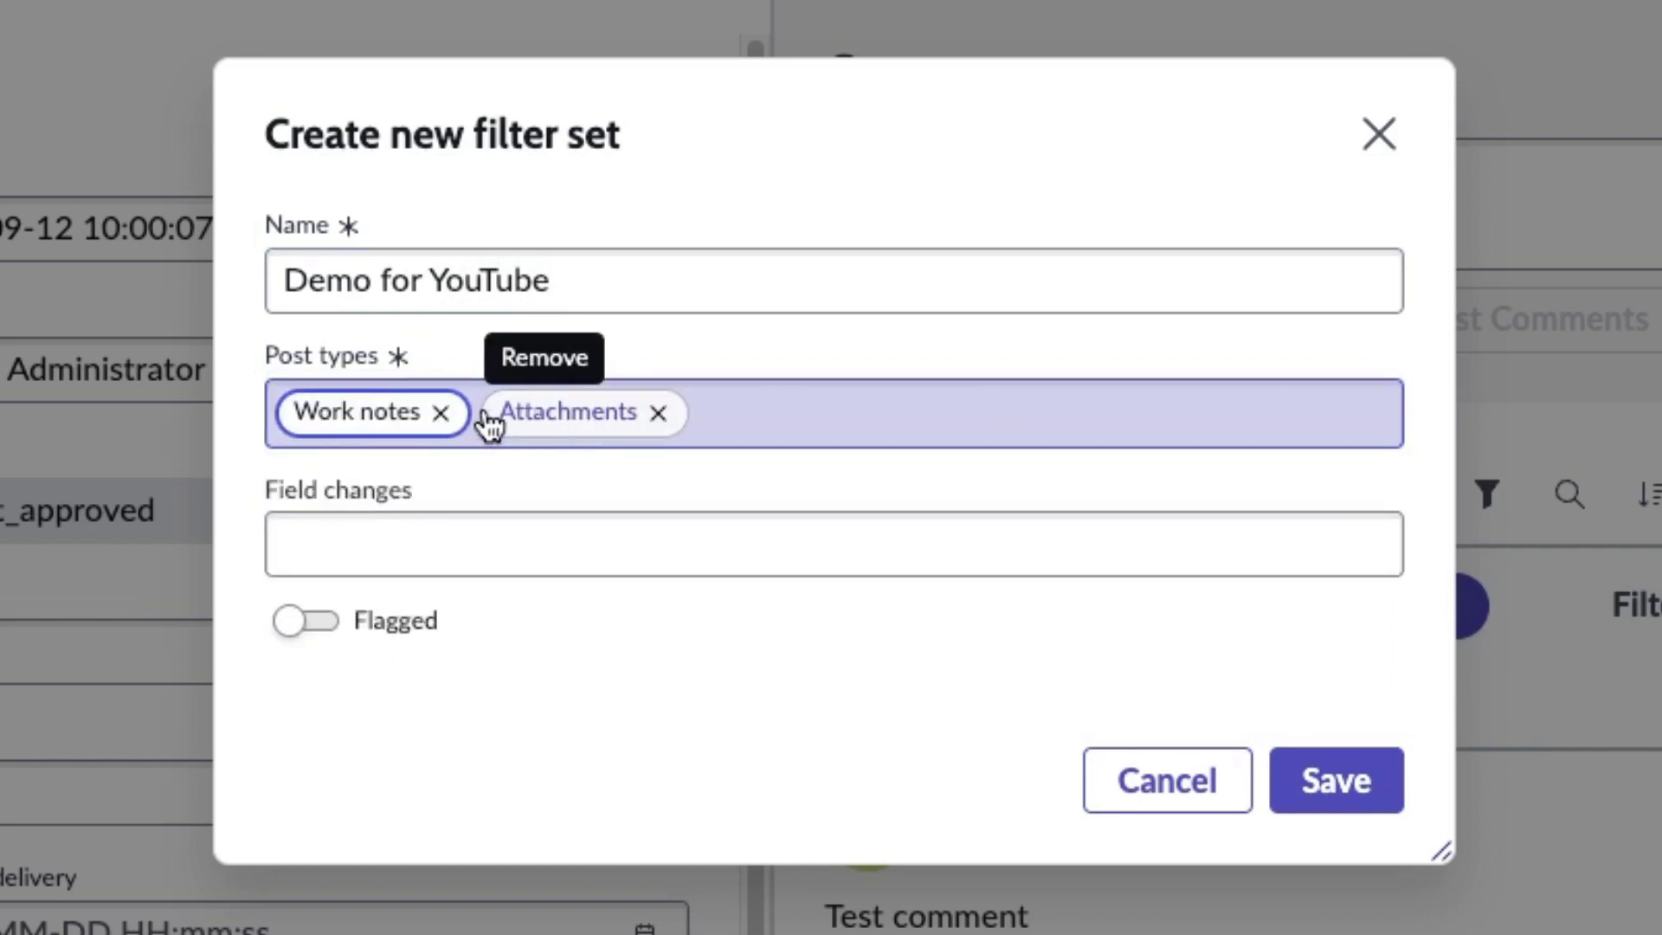
pyautogui.click(442, 415)
pyautogui.click(621, 416)
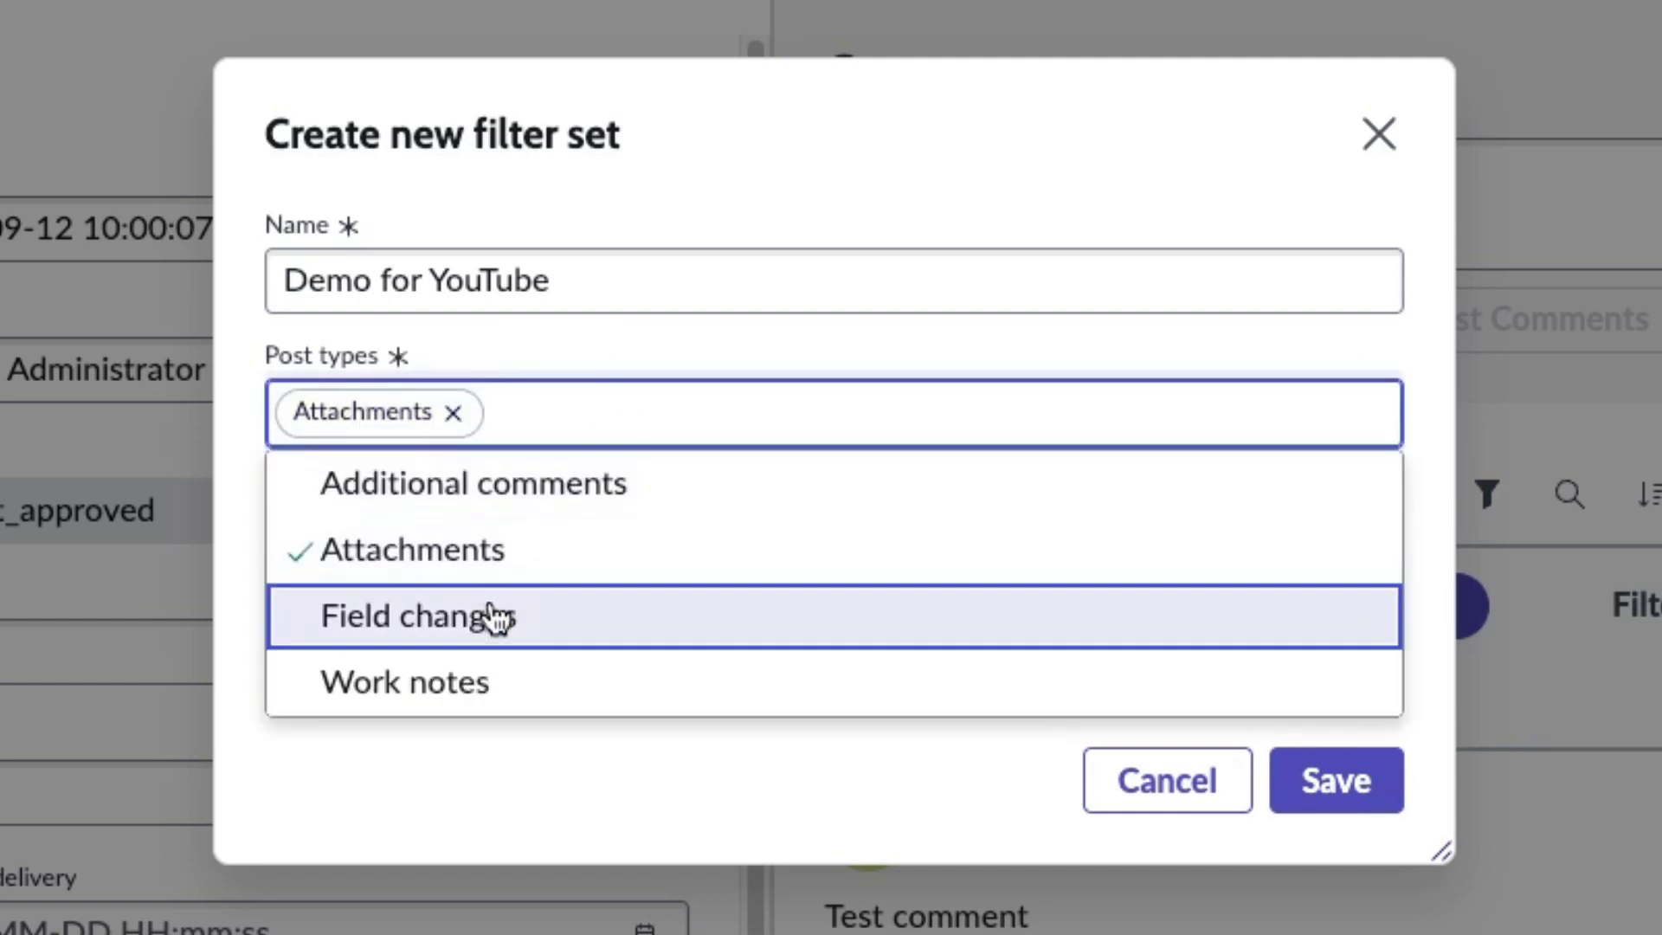
pyautogui.click(496, 618)
# Step: Limit the set's tracked field changes to Impact
pyautogui.click(493, 538)
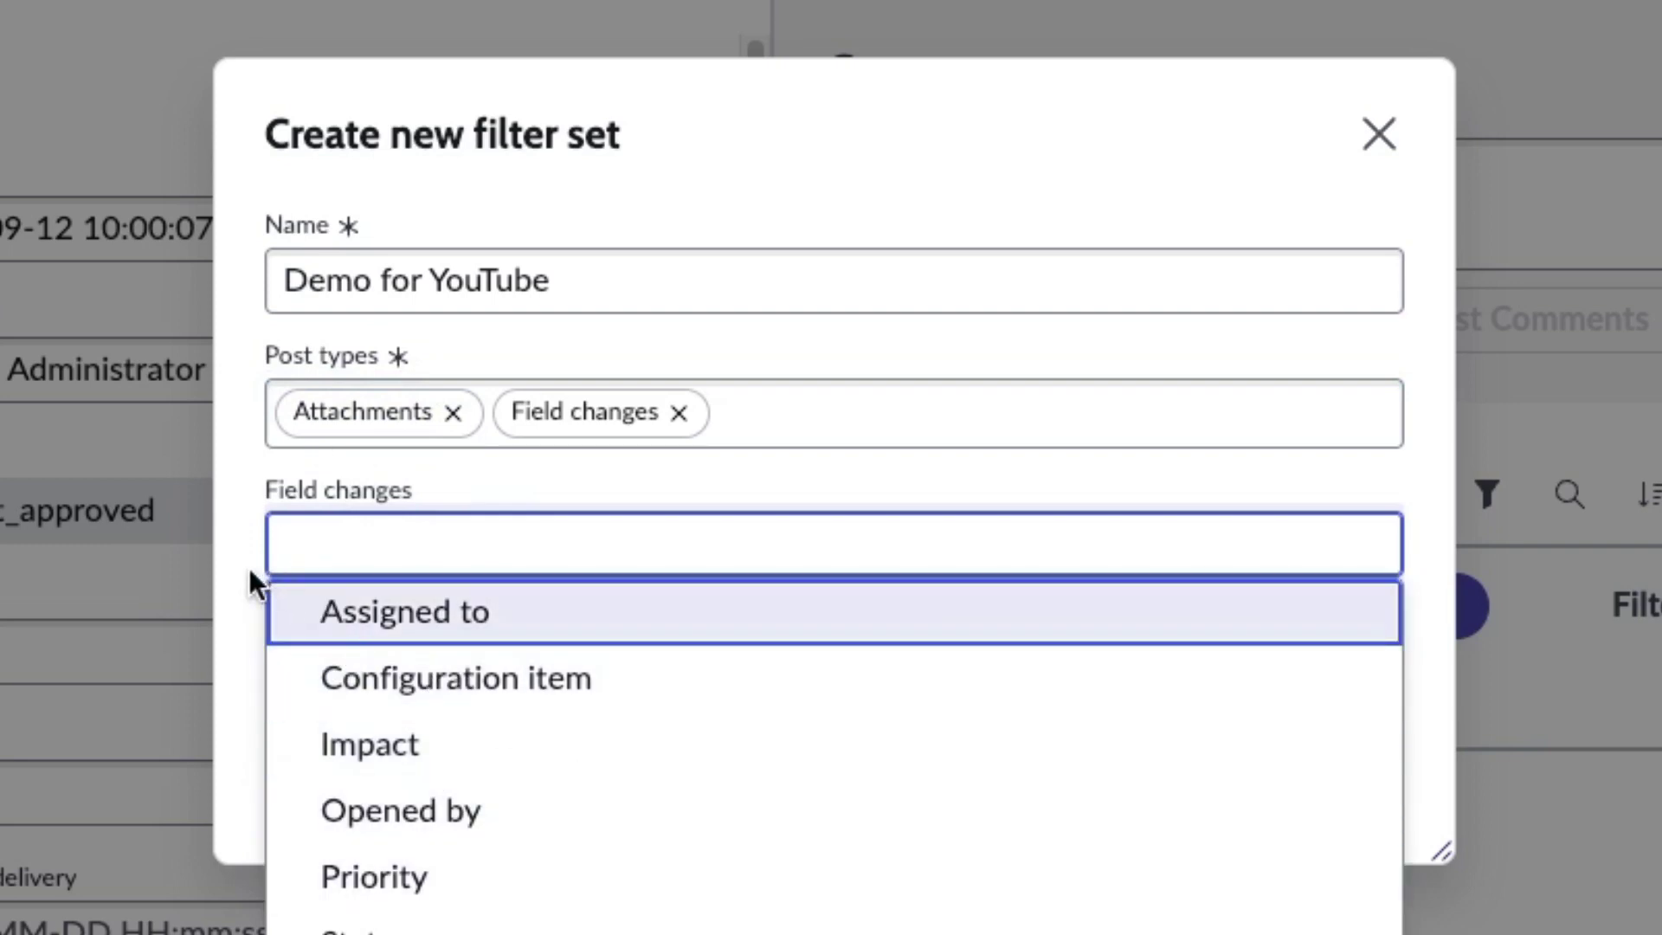
pyautogui.click(251, 549)
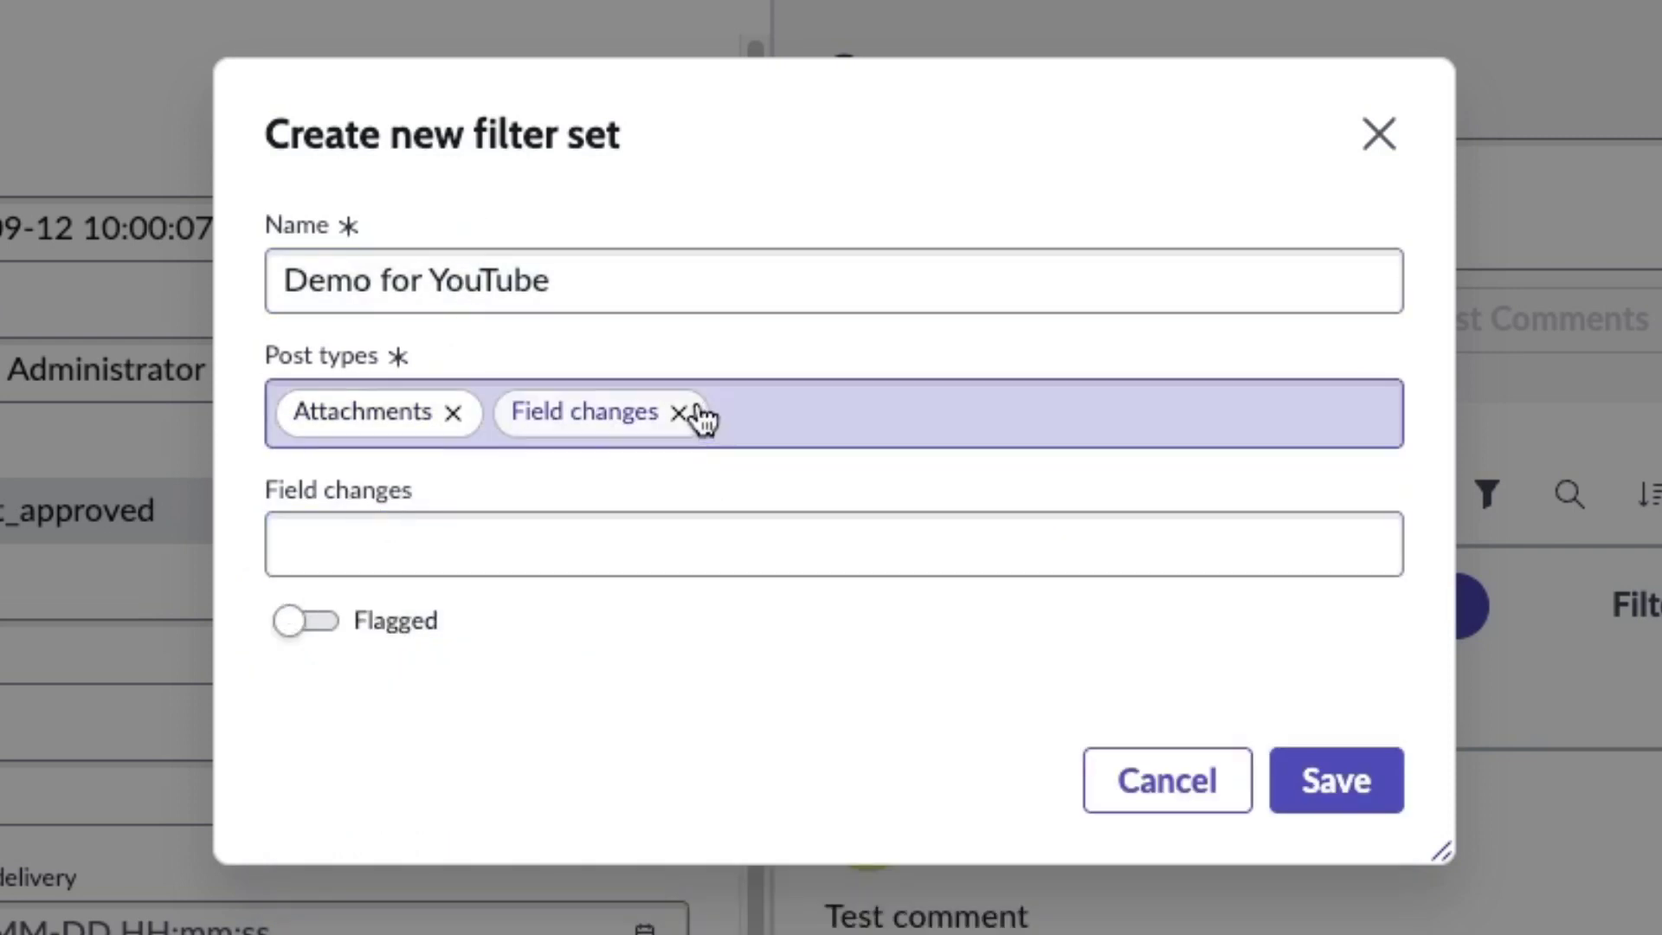
pyautogui.click(594, 555)
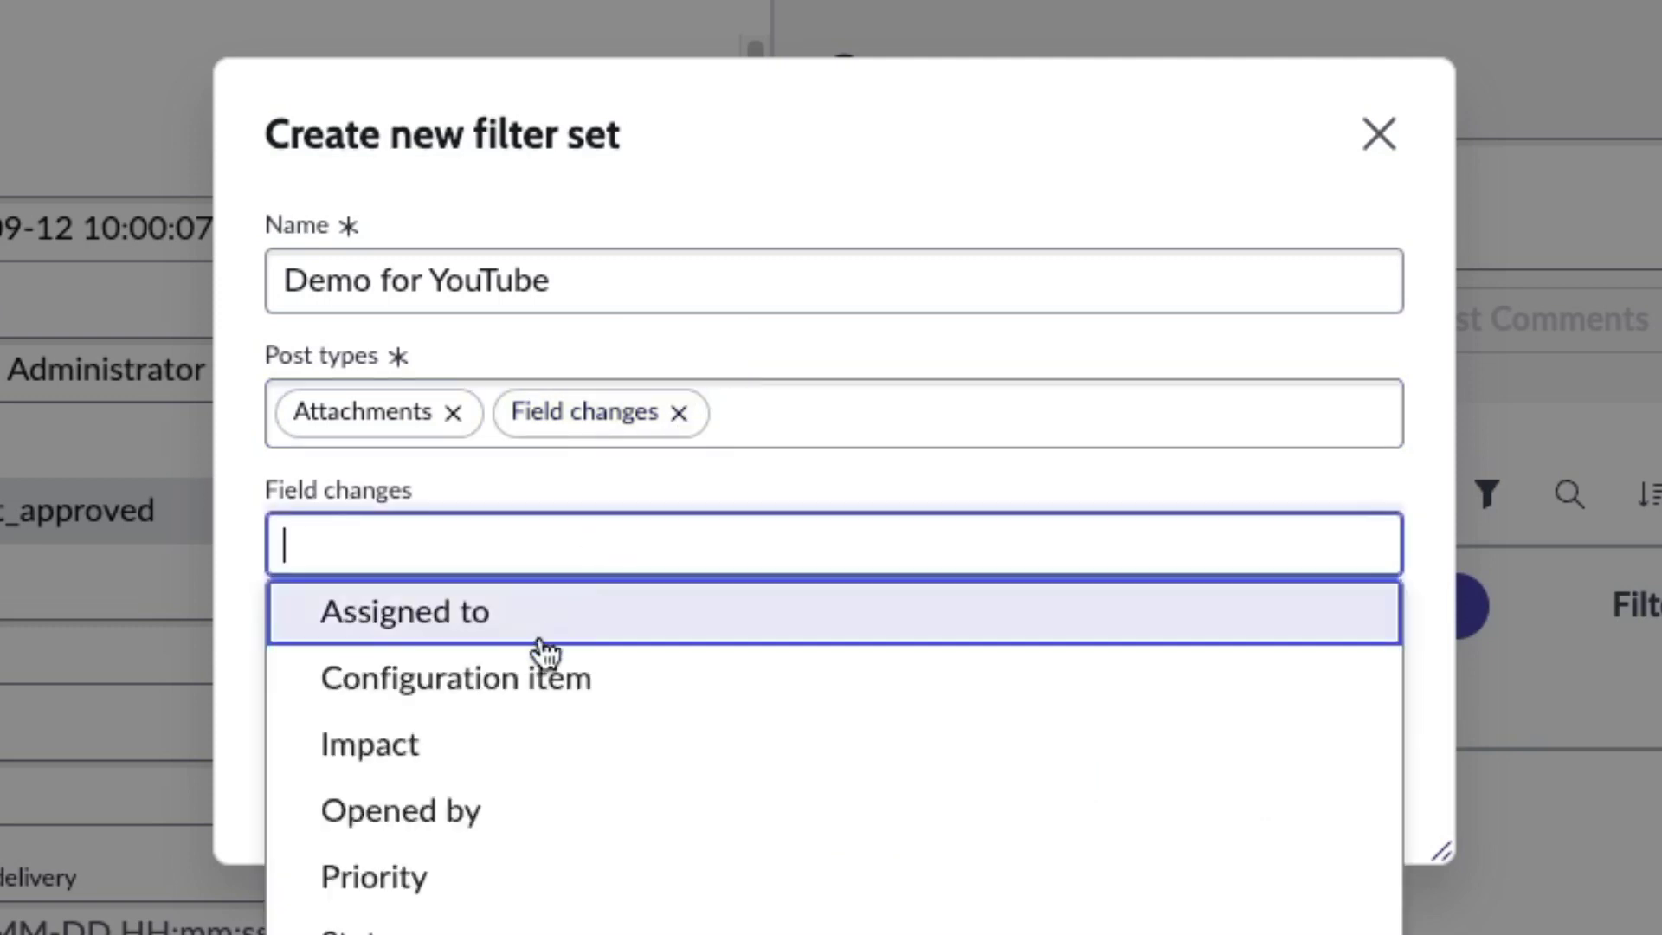
pyautogui.click(464, 745)
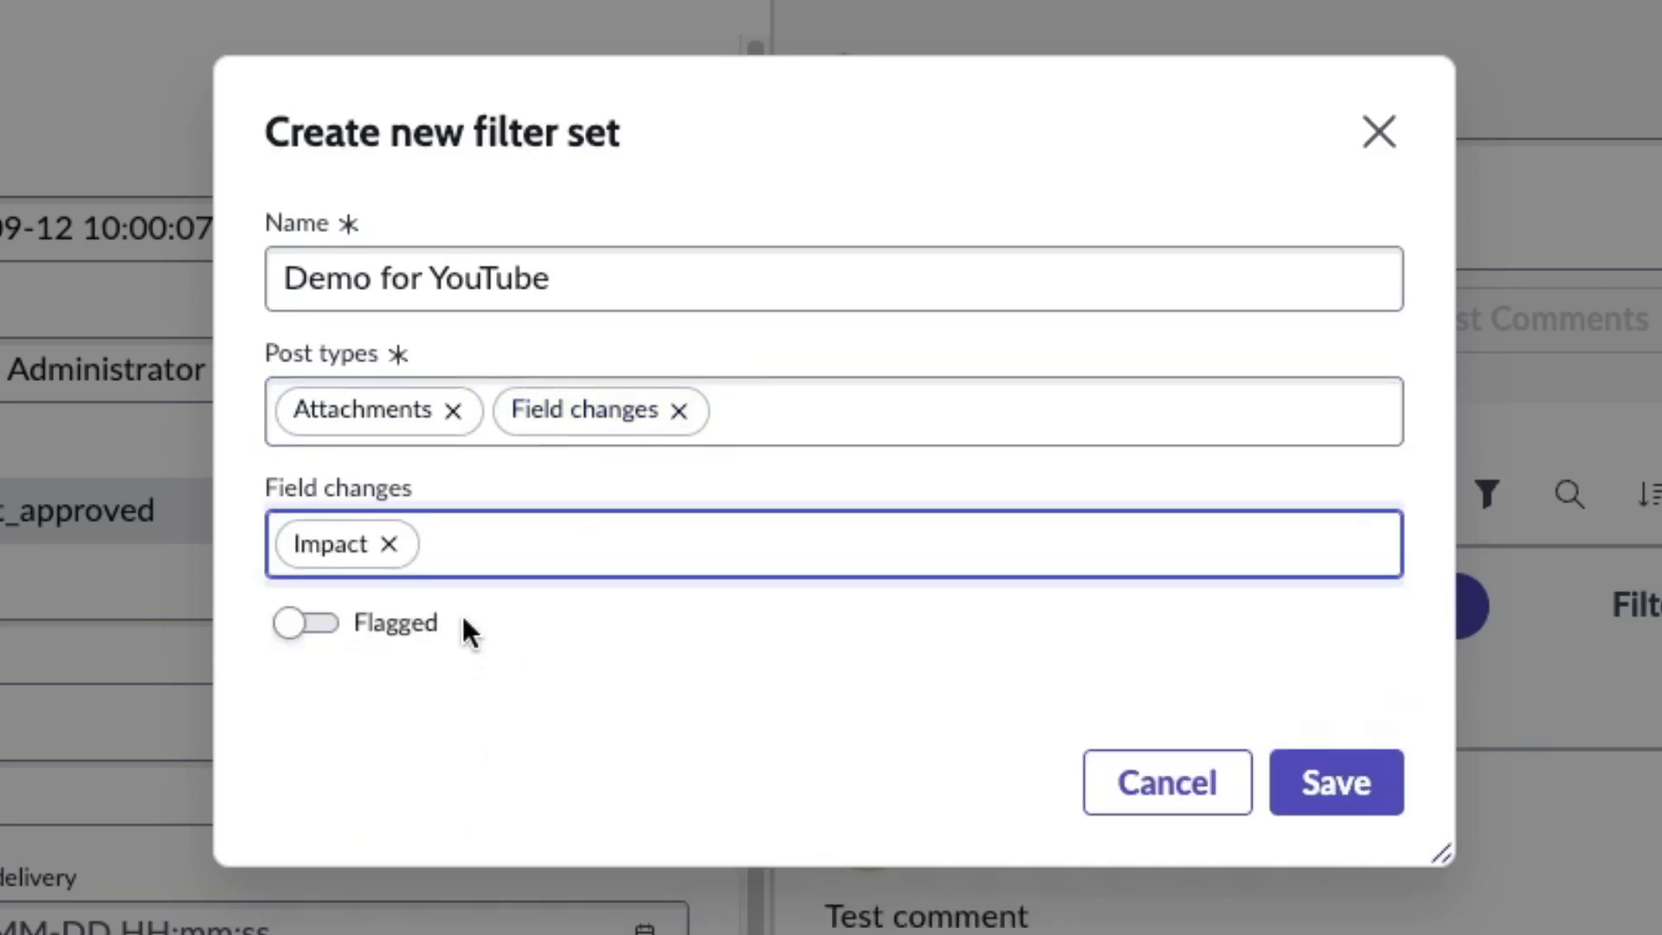
pyautogui.click(769, 724)
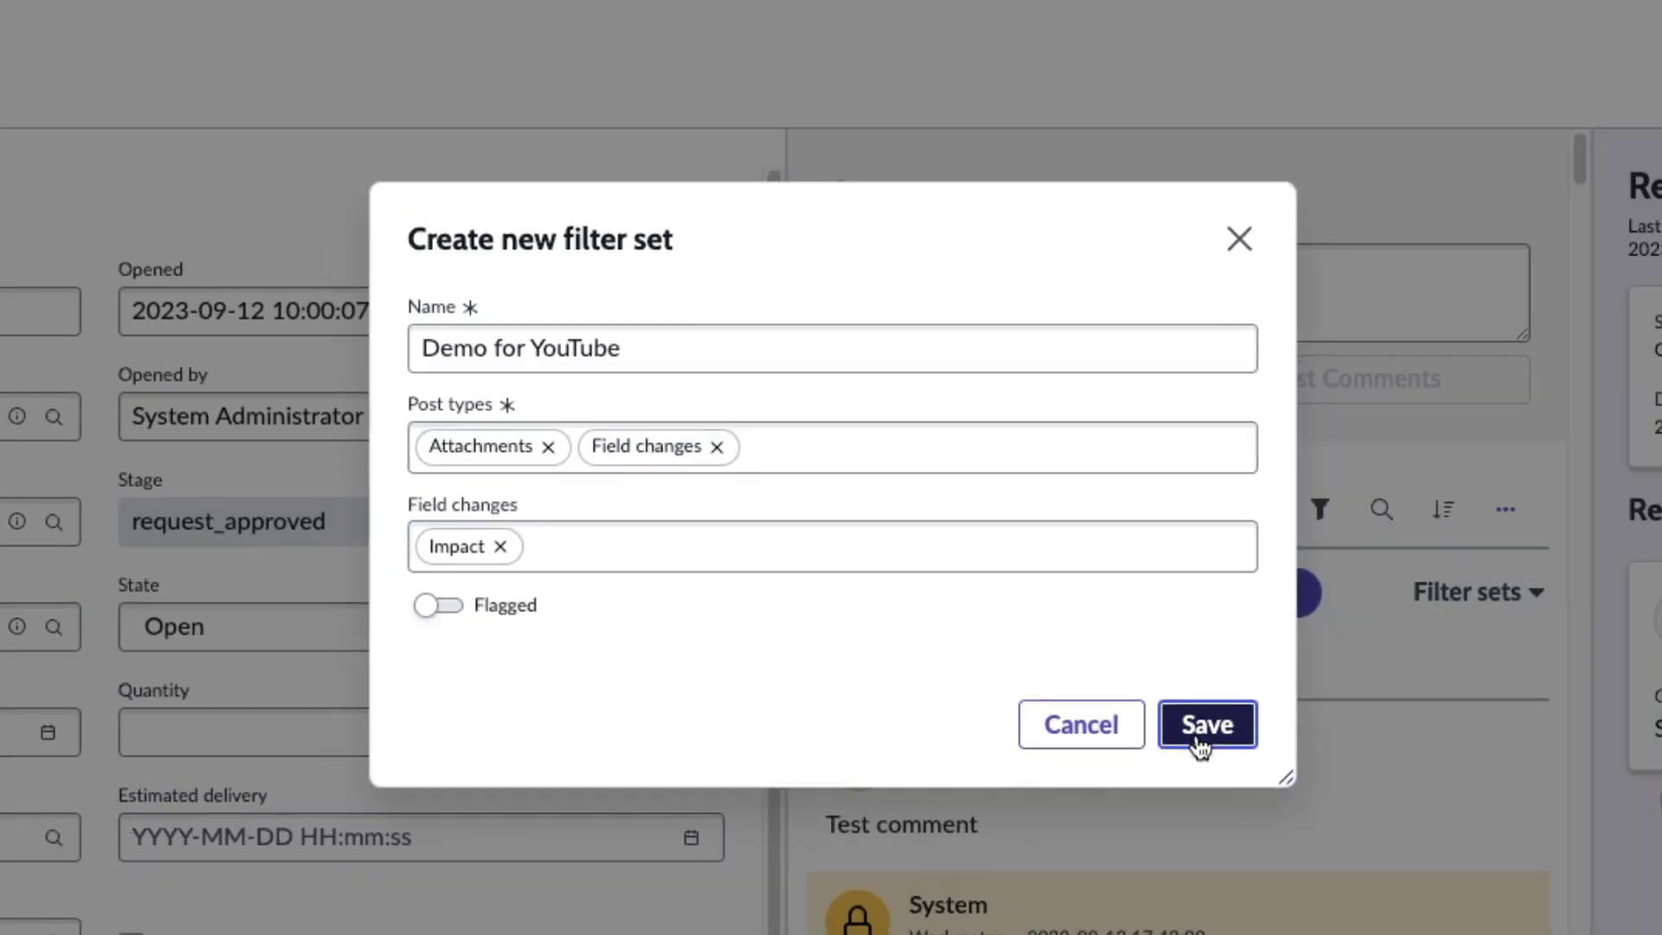
# Step: Save and apply the Demo for YouTube filter set, checking its post type and field filters
pyautogui.click(1336, 783)
pyautogui.click(1200, 577)
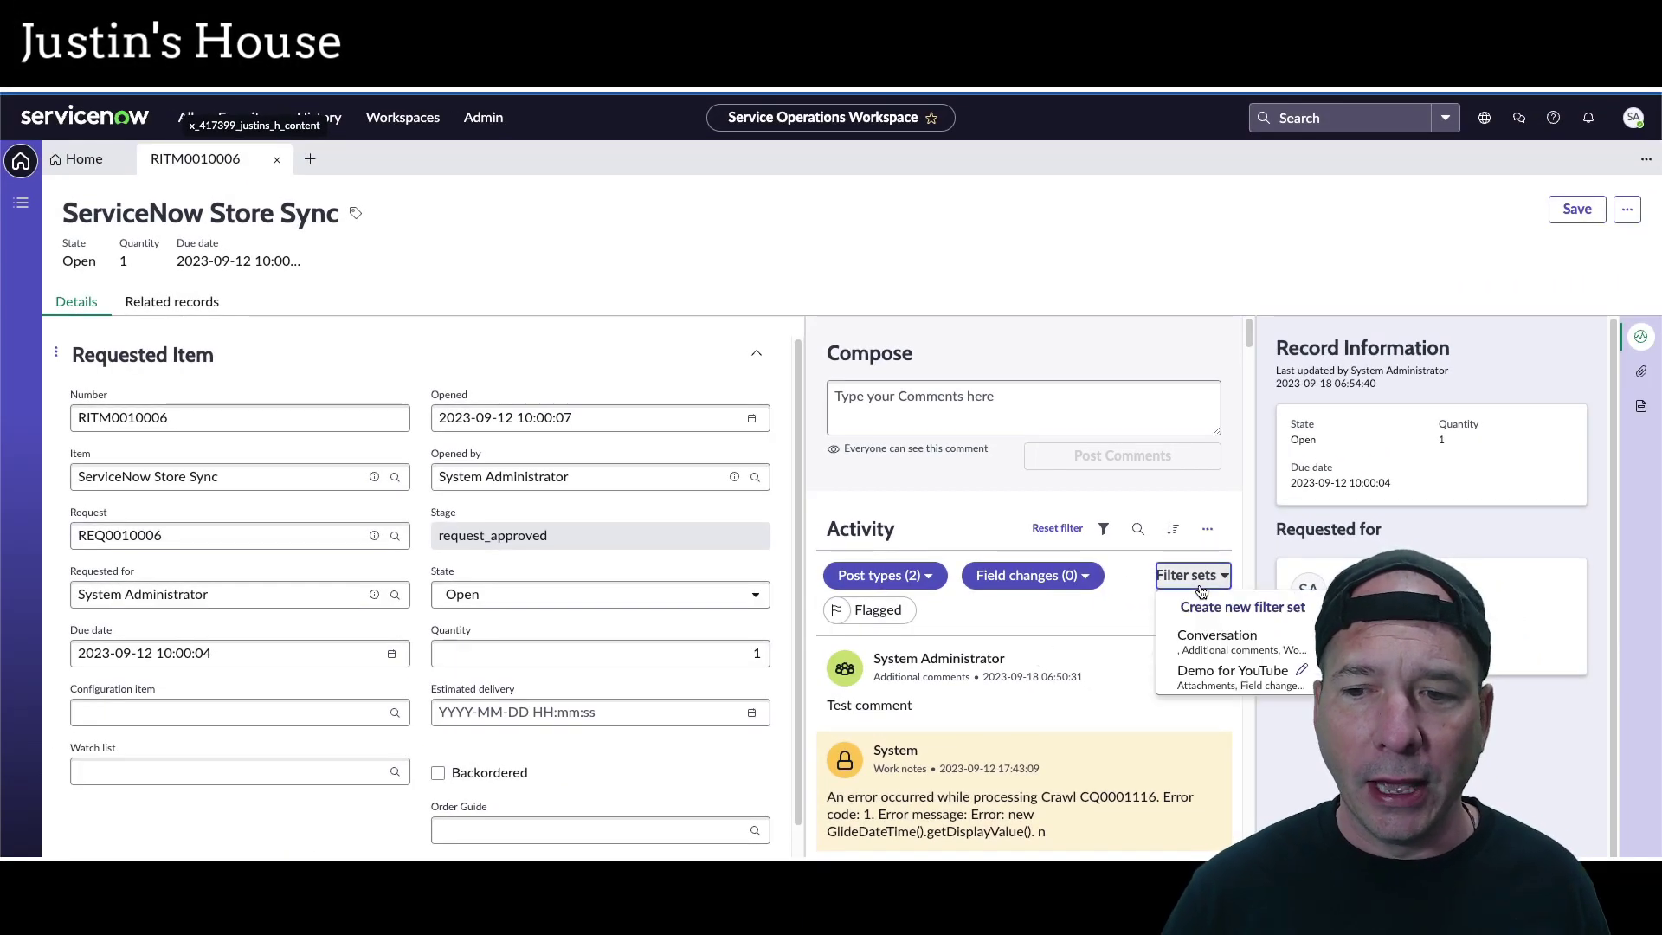
pyautogui.click(1212, 673)
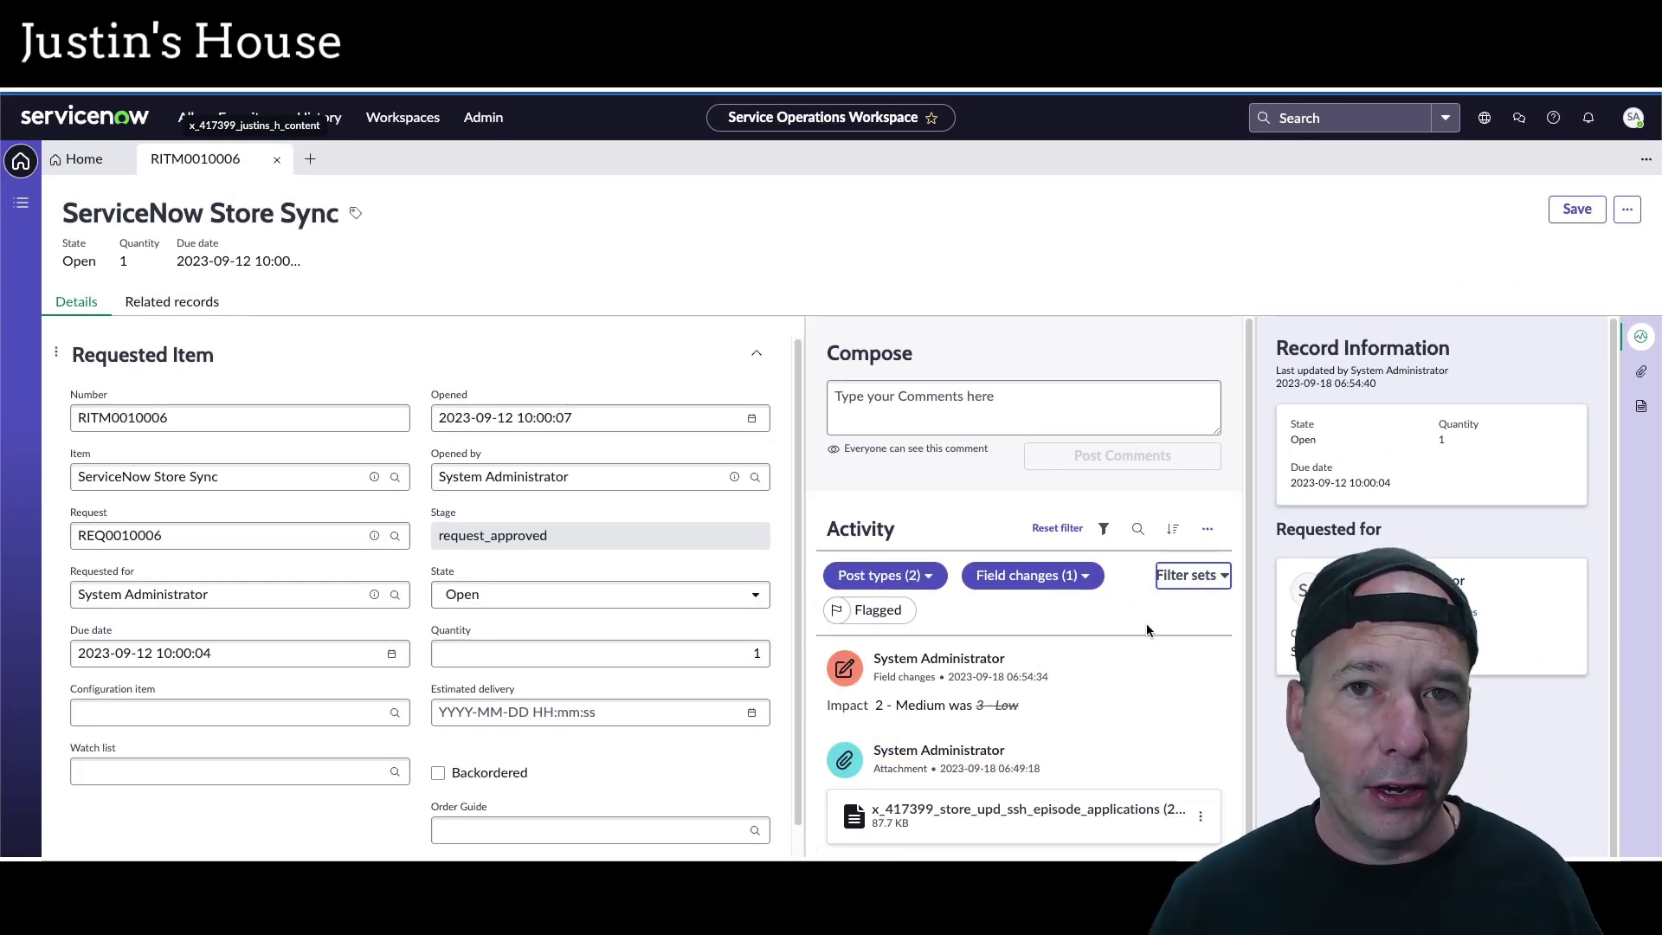
pyautogui.scroll(-1, 1147, 623)
pyautogui.click(922, 522)
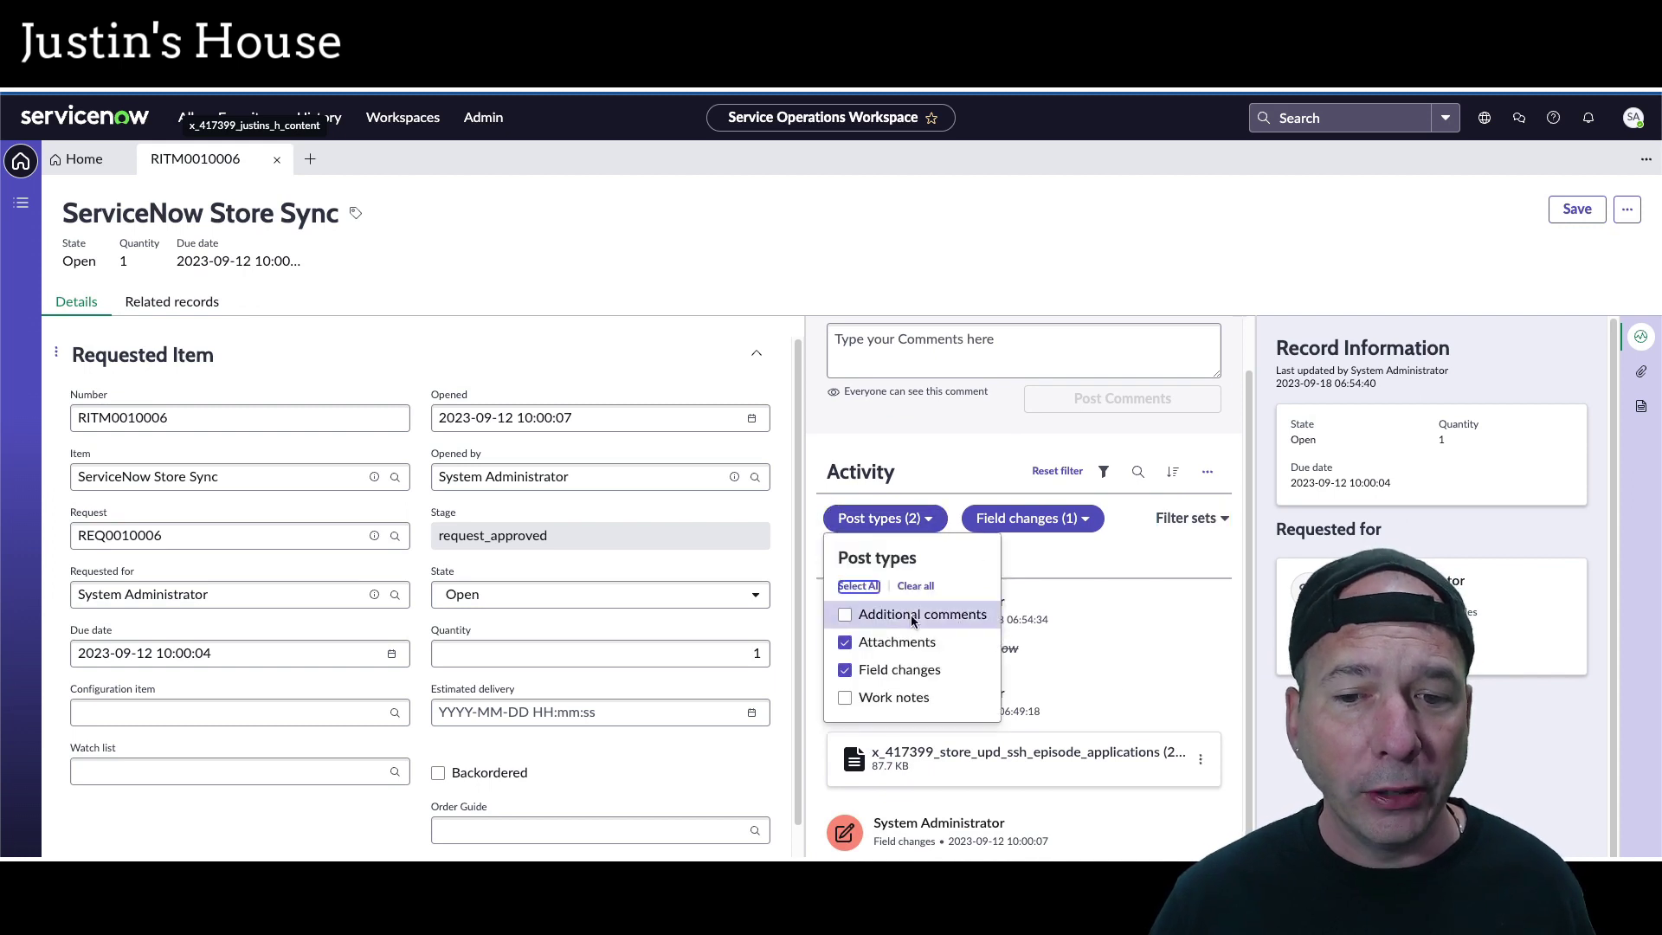
pyautogui.click(1076, 520)
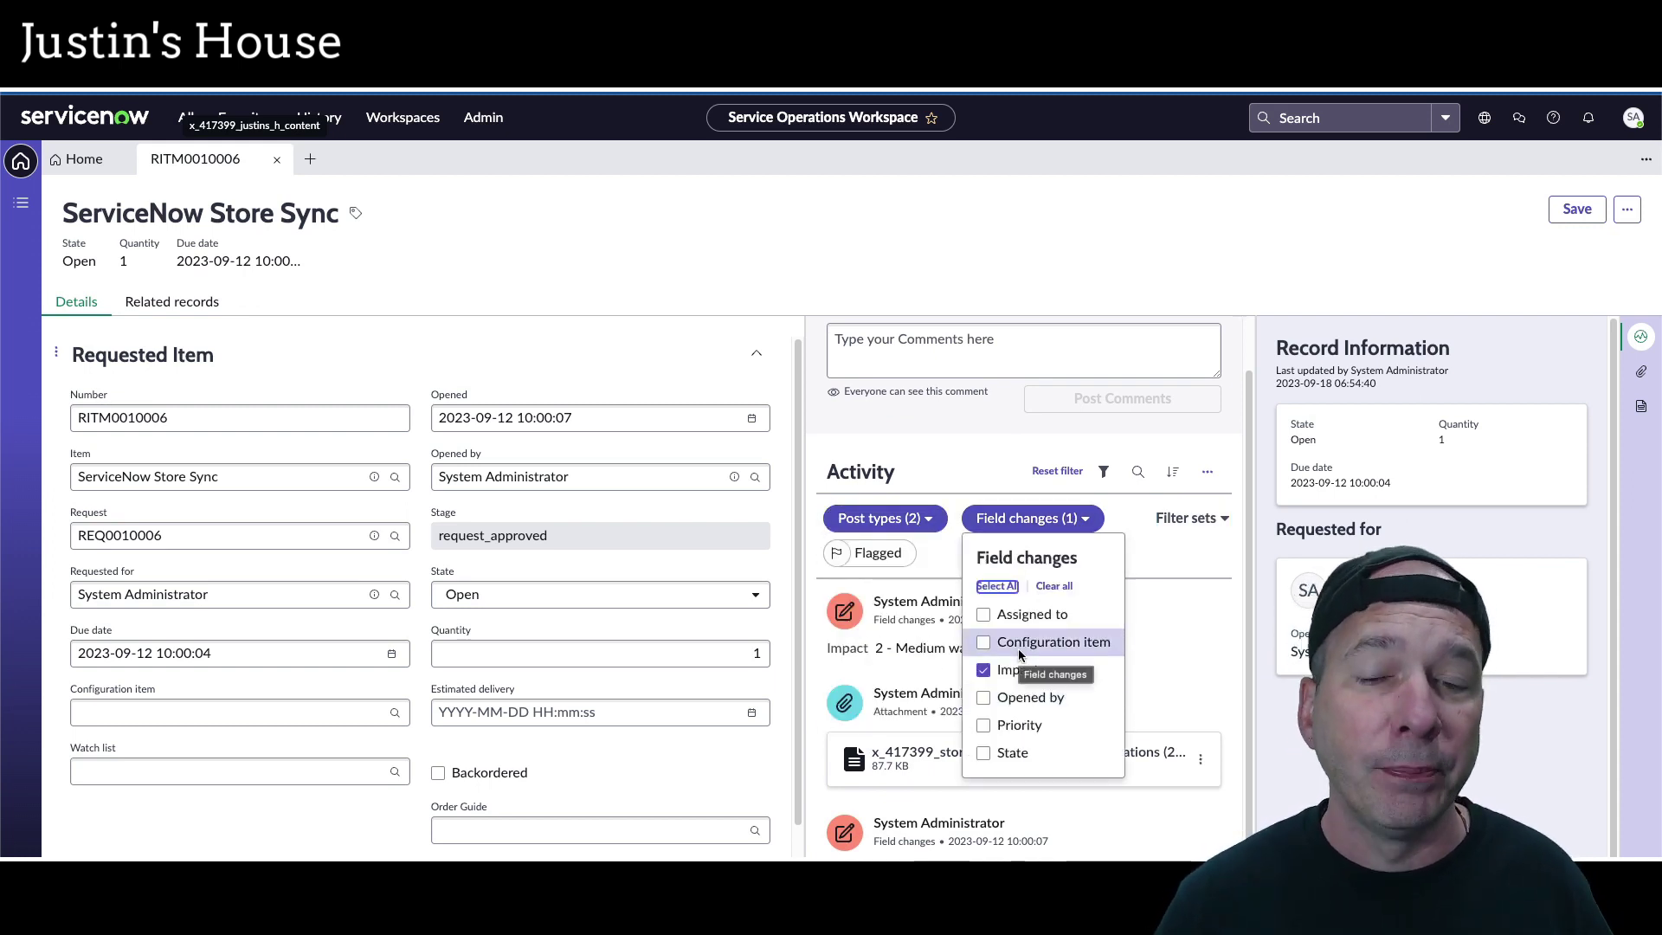
pyautogui.click(938, 560)
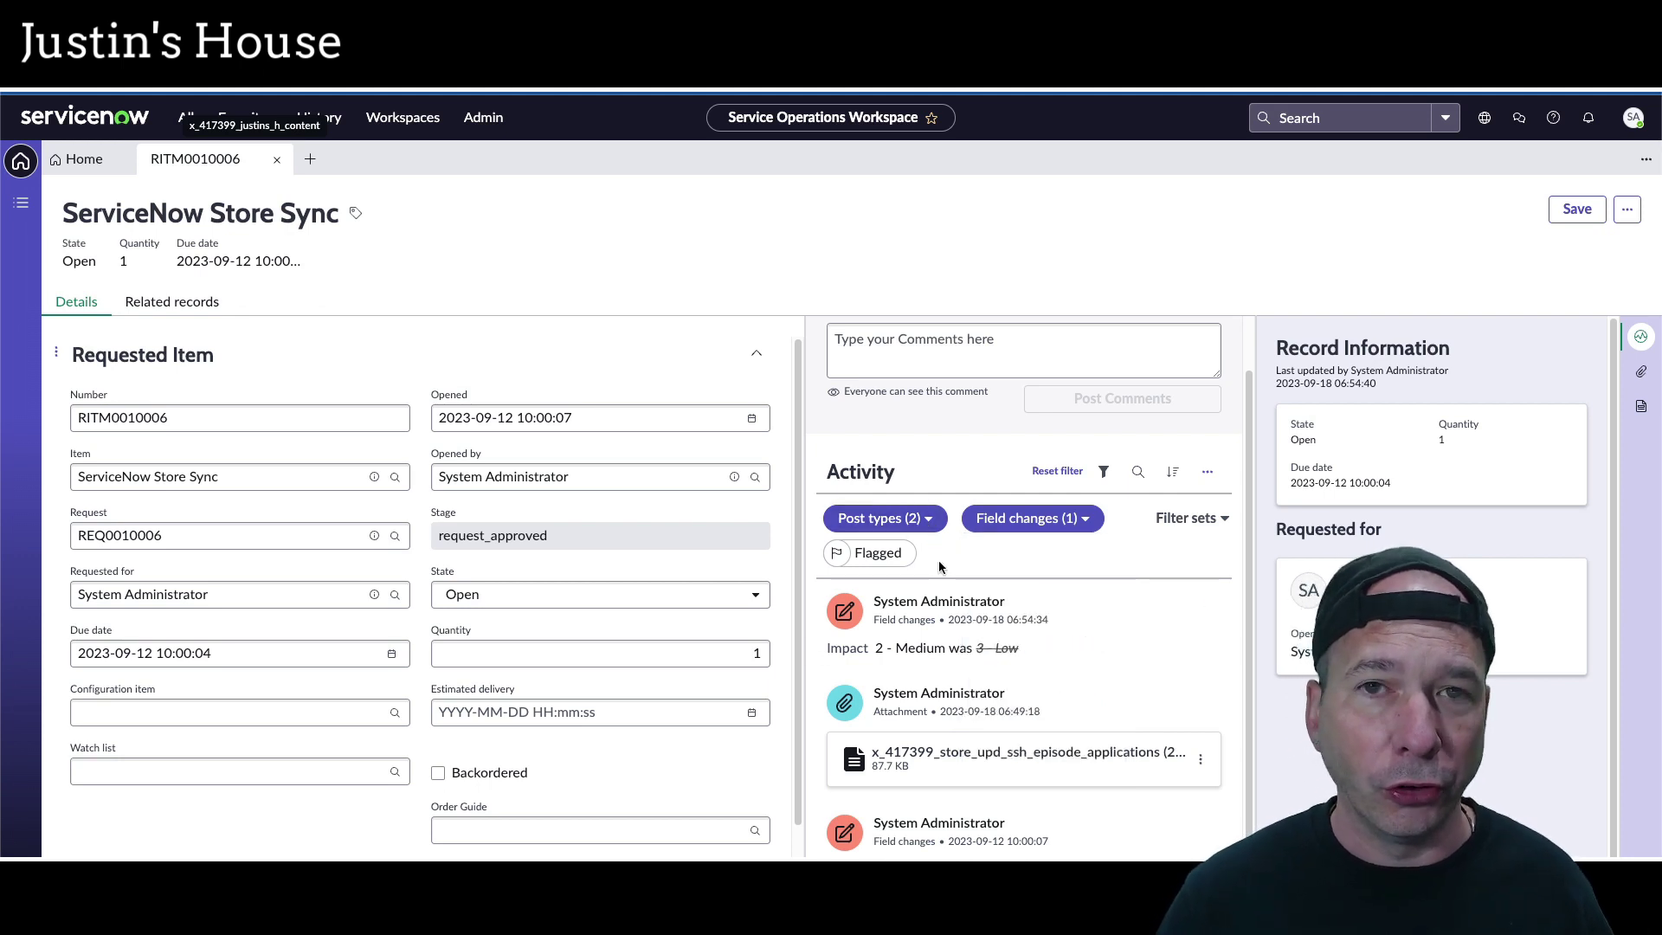
# Step: Switch the activity to Conversation, then back to Demo for YouTube
pyautogui.click(1188, 518)
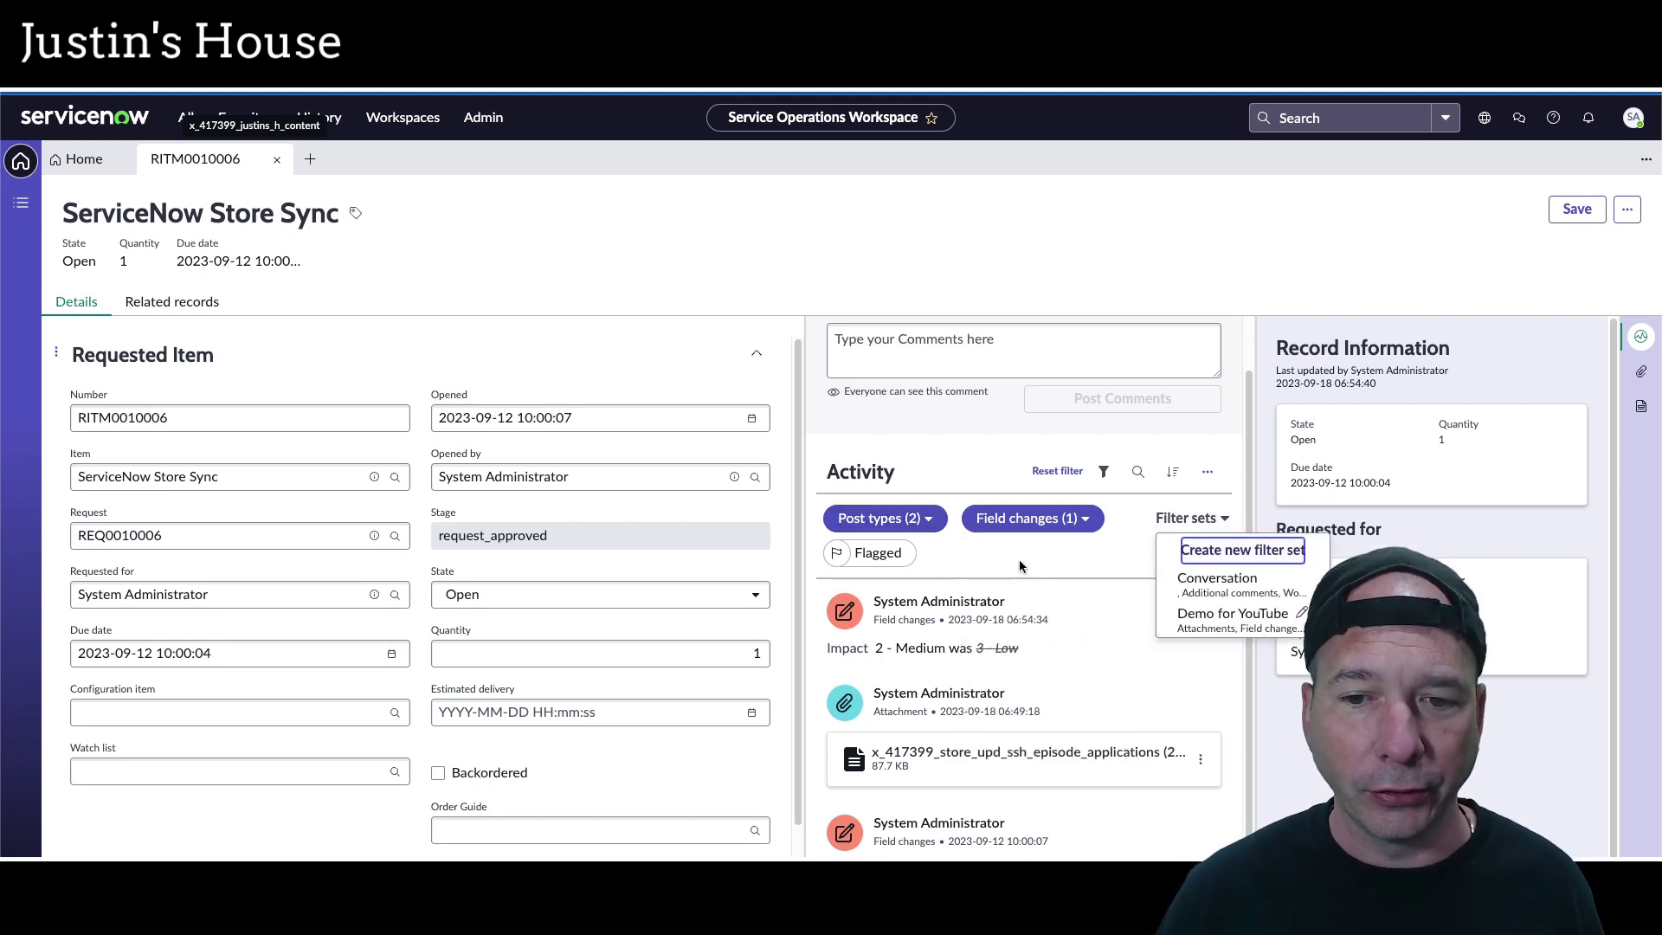
pyautogui.click(1211, 587)
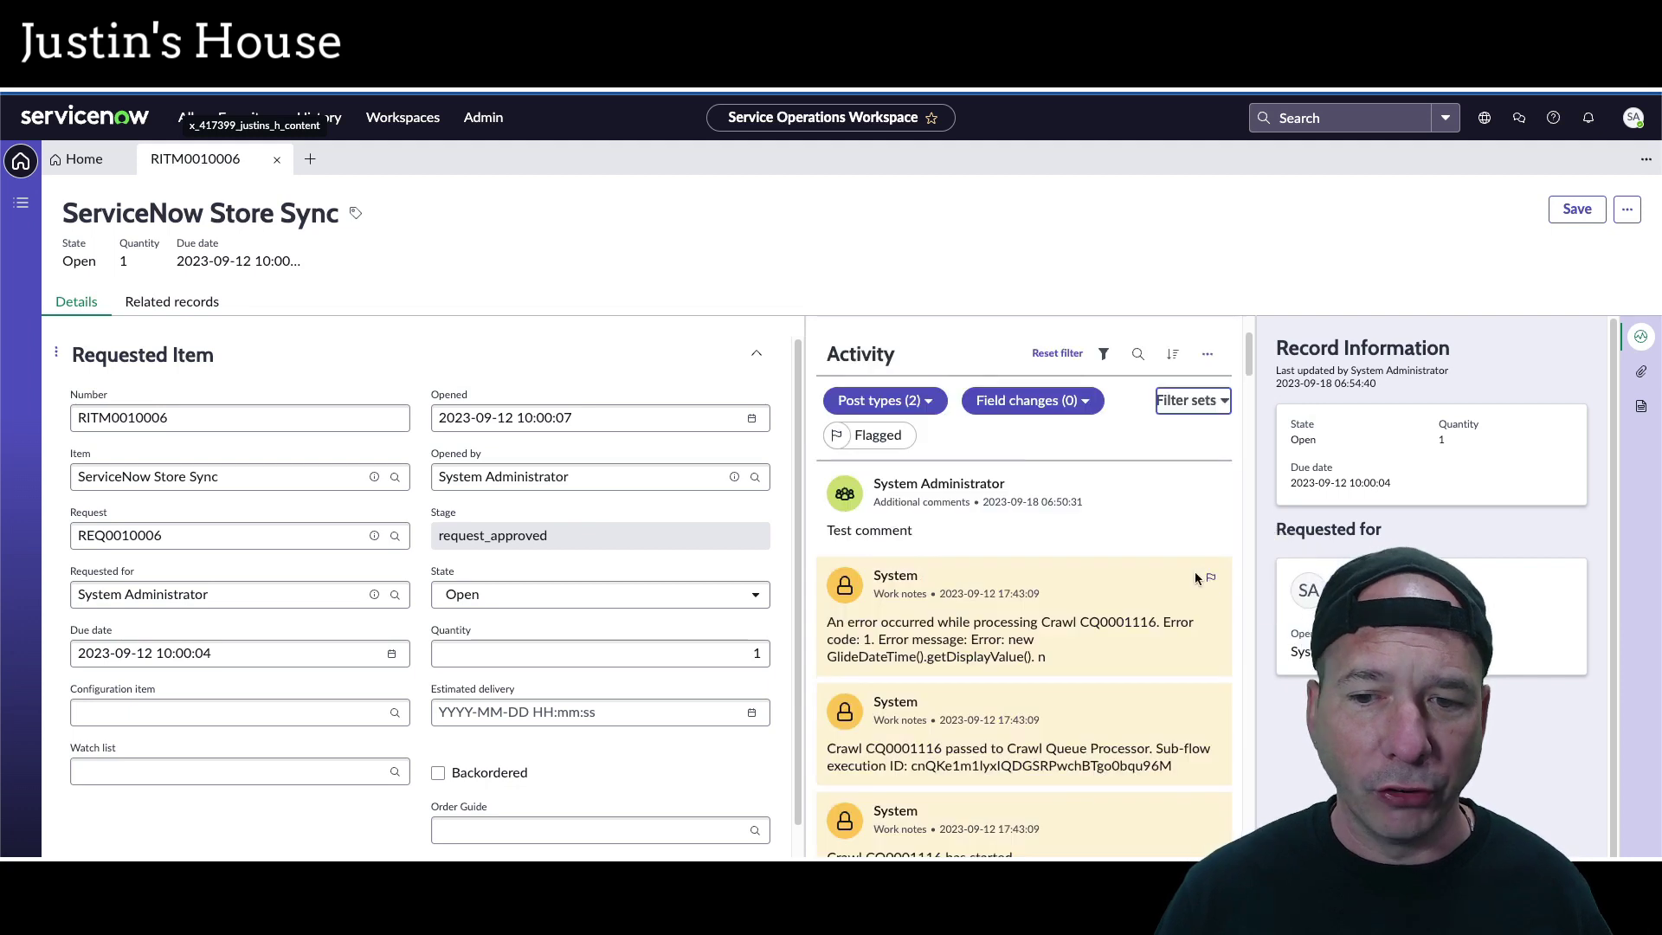
pyautogui.click(1191, 400)
pyautogui.click(1188, 502)
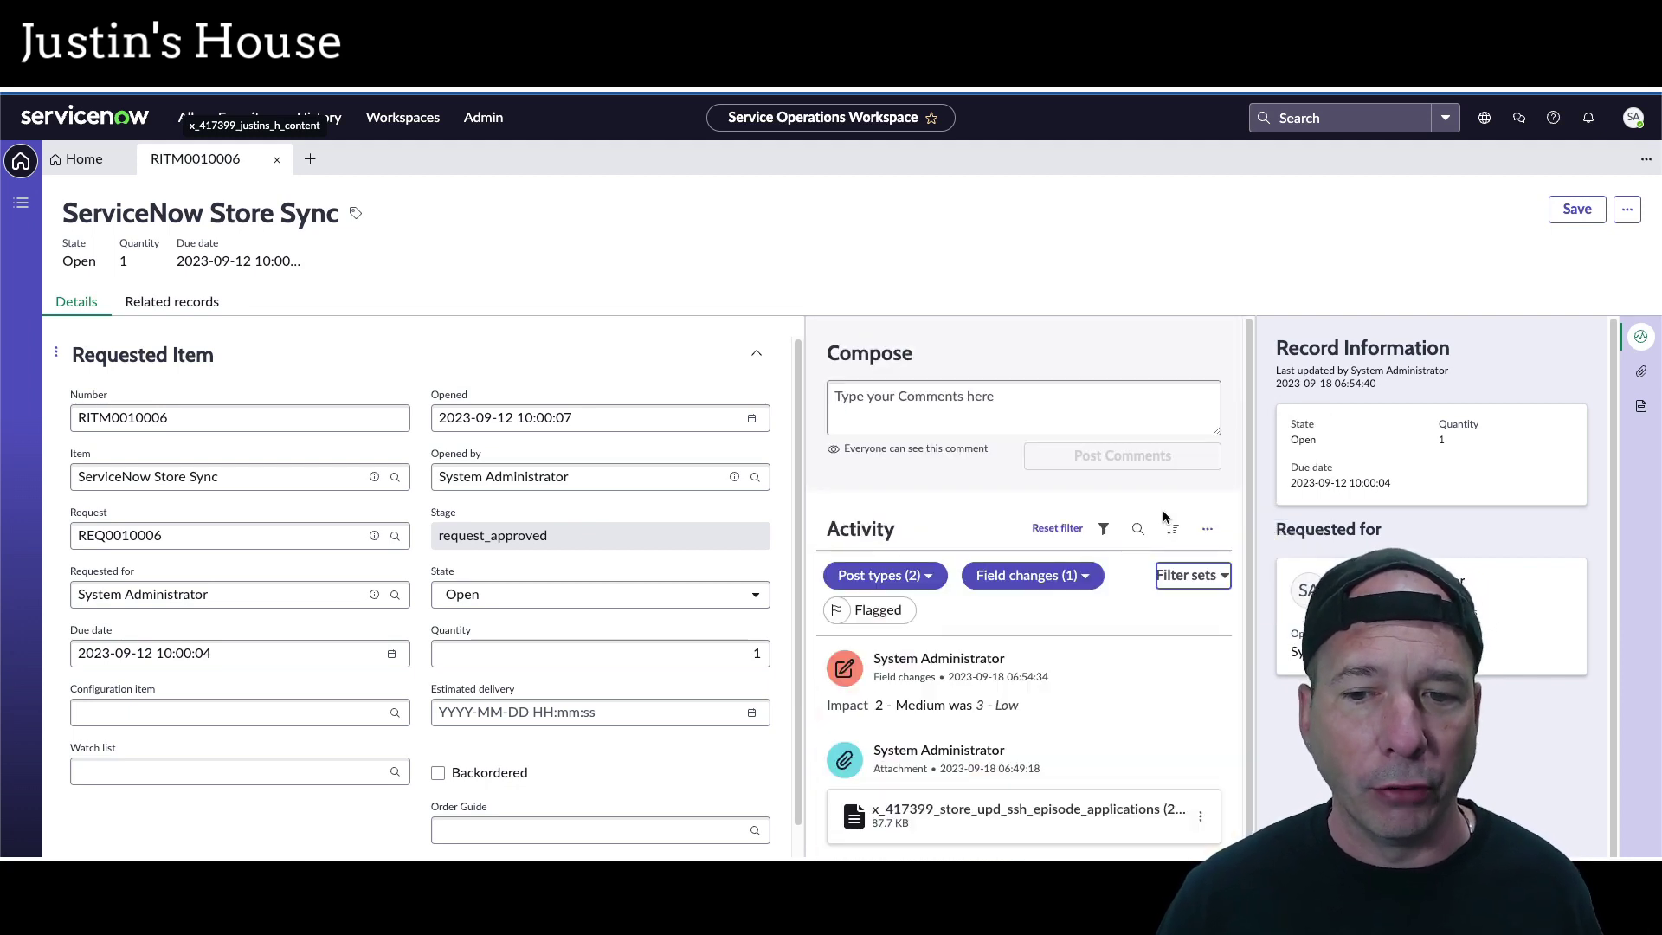
pyautogui.click(1187, 575)
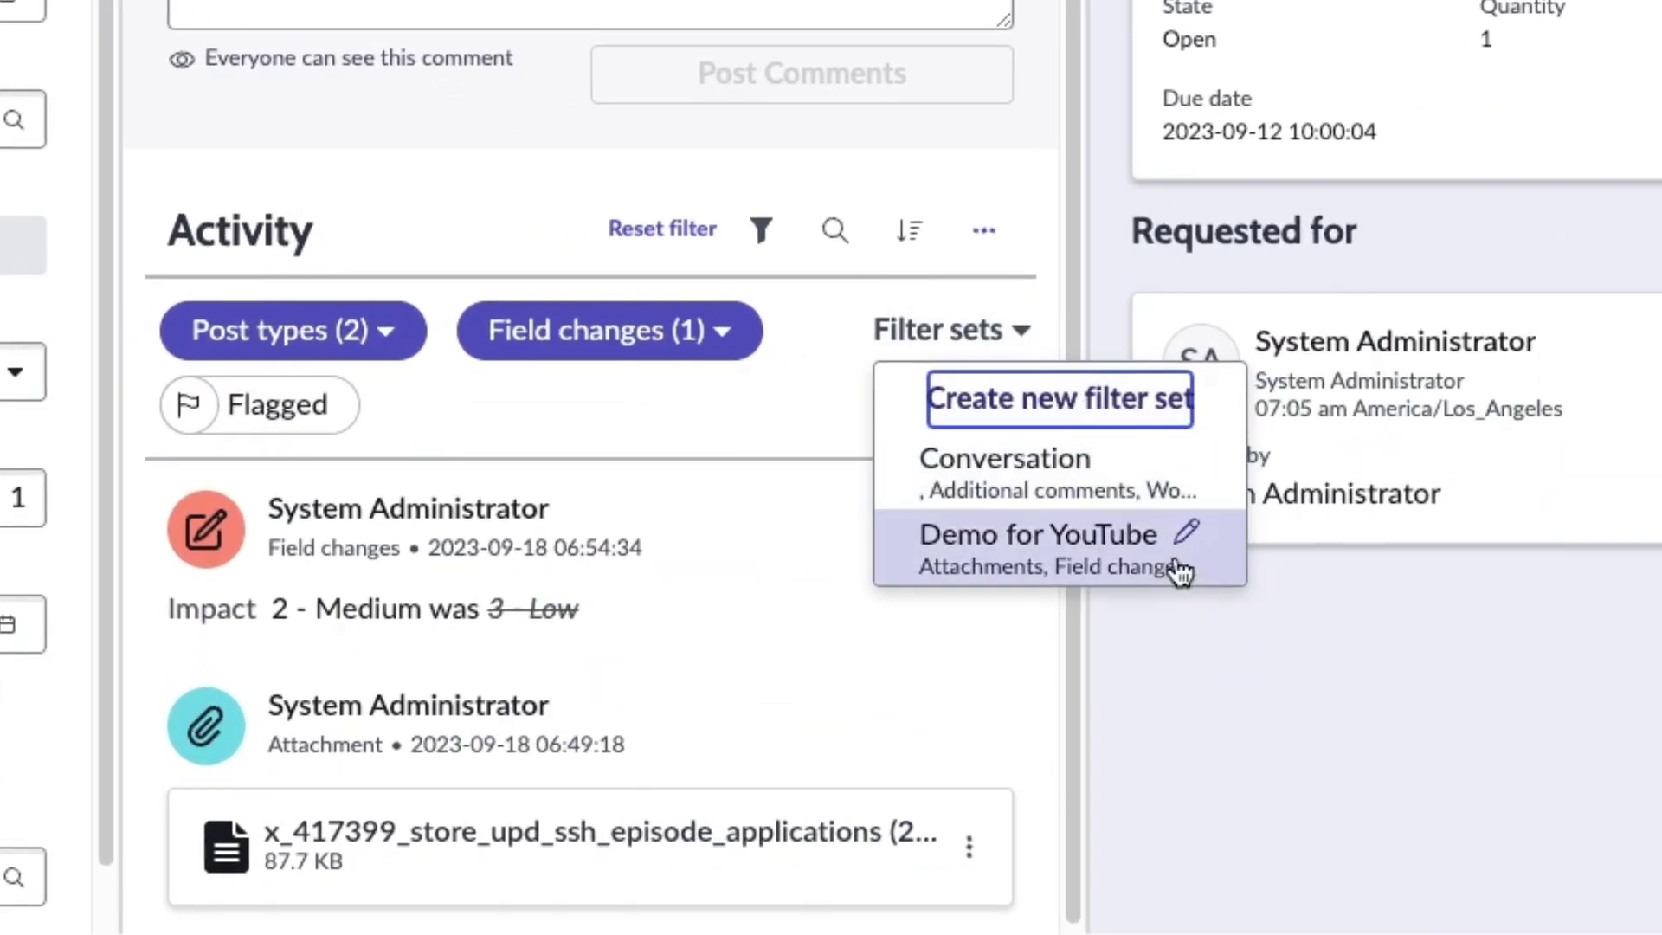
# Step: Cancel editing Demo for YouTube and reopen RITM0010006 in the classic form via History
pyautogui.click(1192, 534)
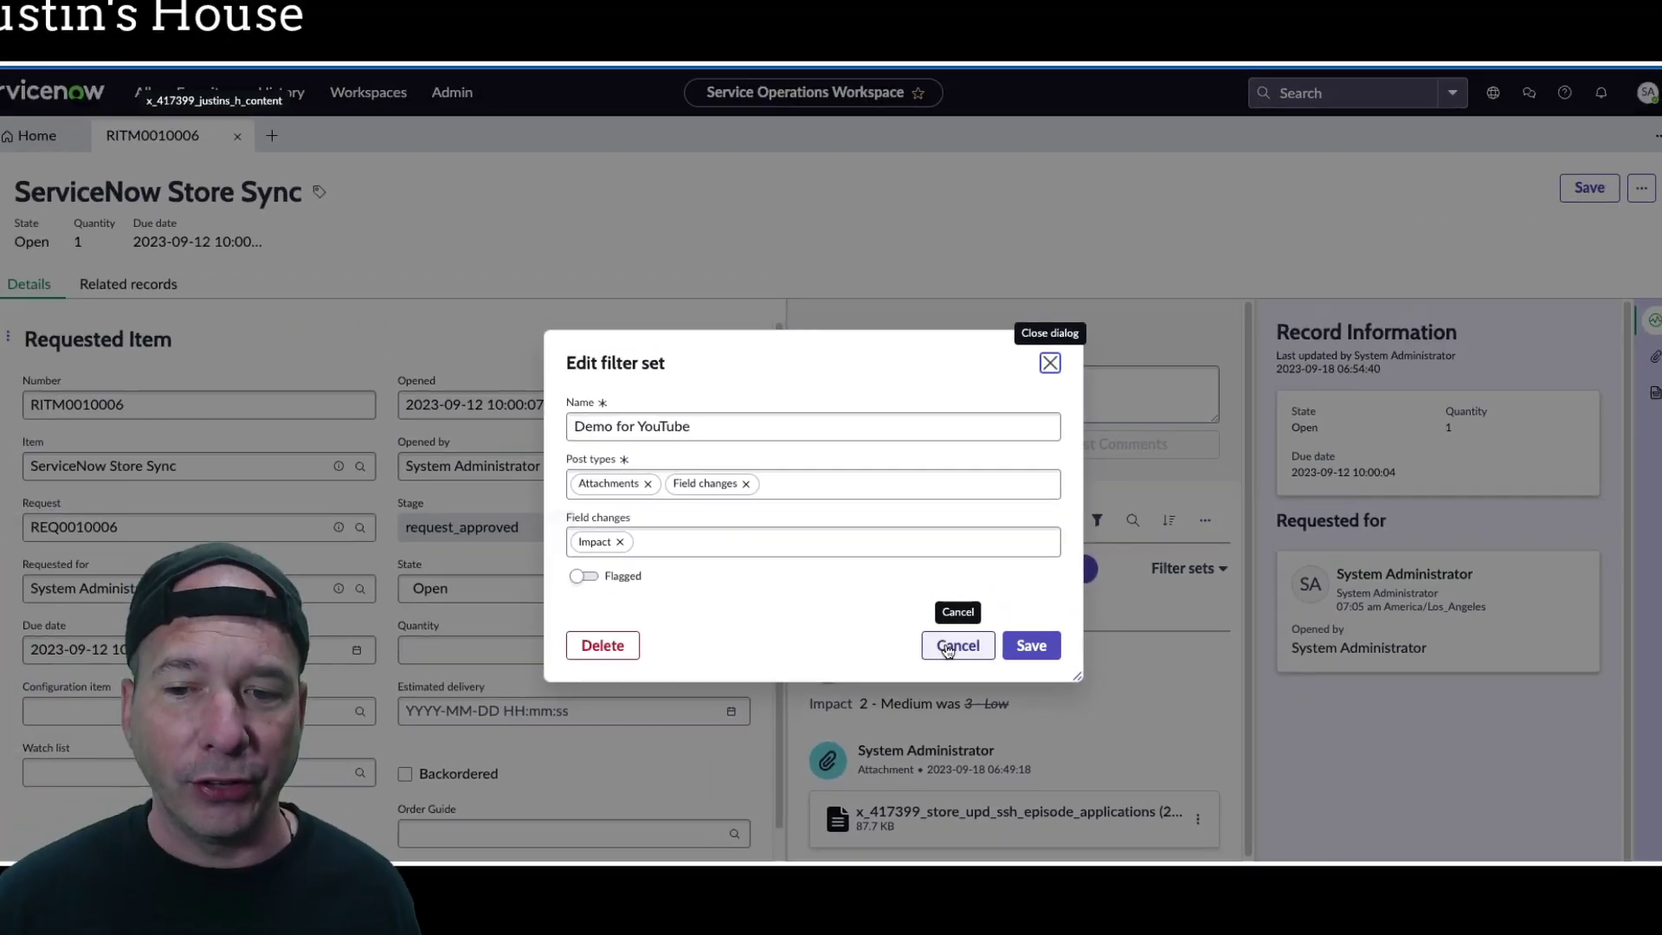
pyautogui.click(756, 580)
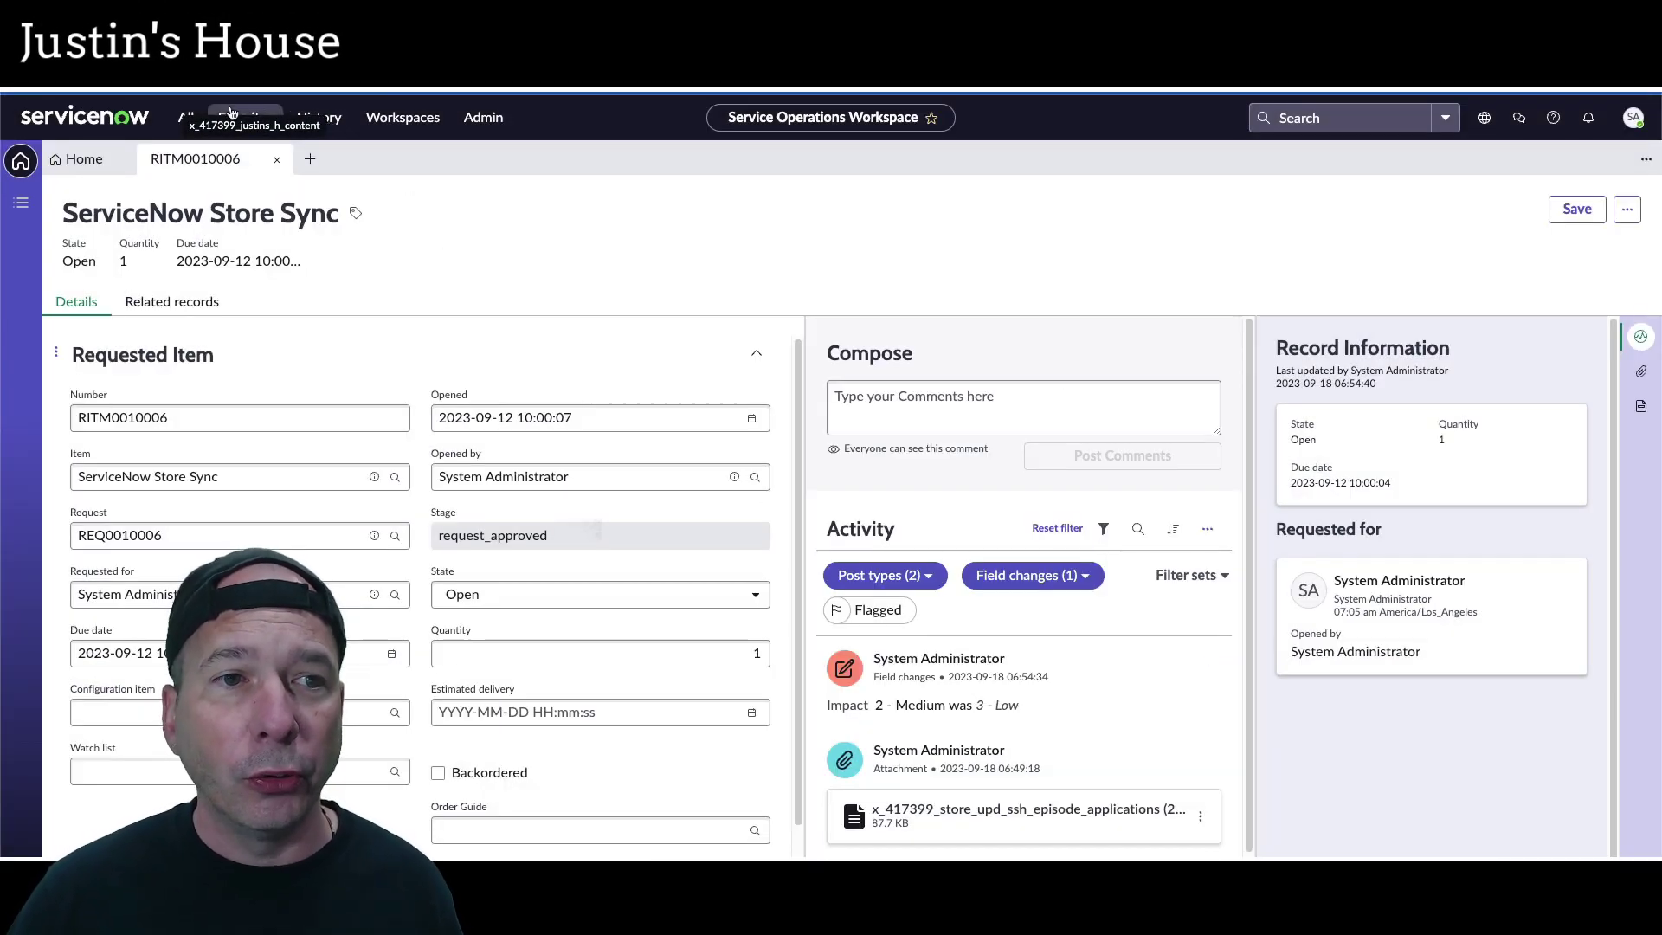
pyautogui.click(312, 116)
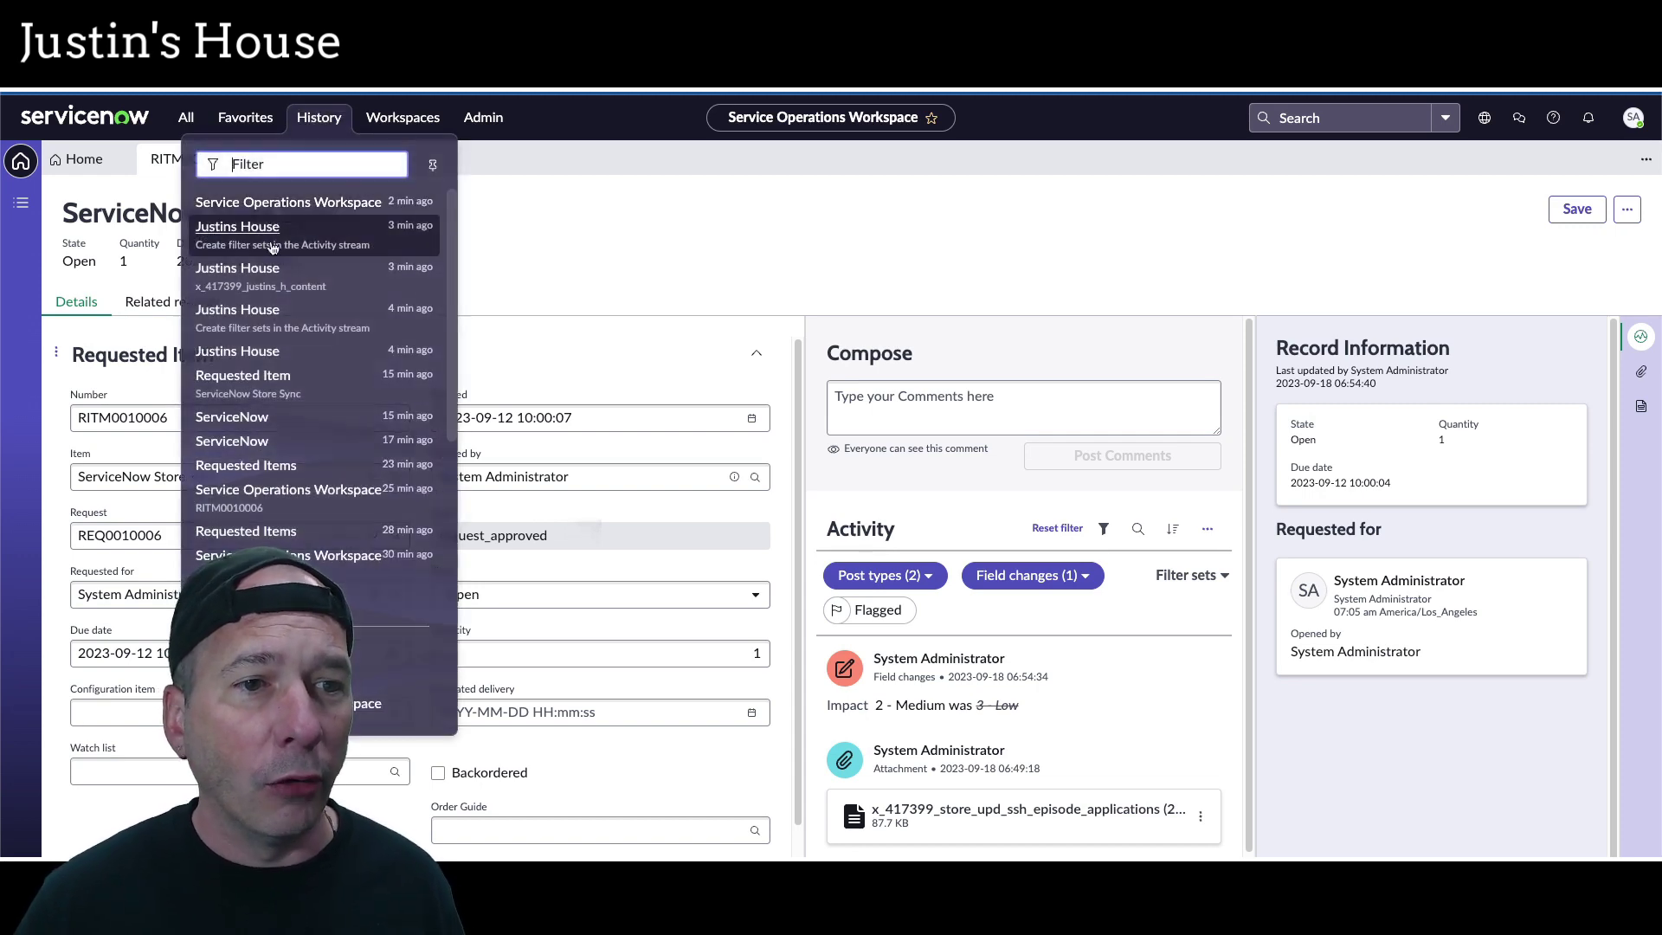
pyautogui.click(243, 381)
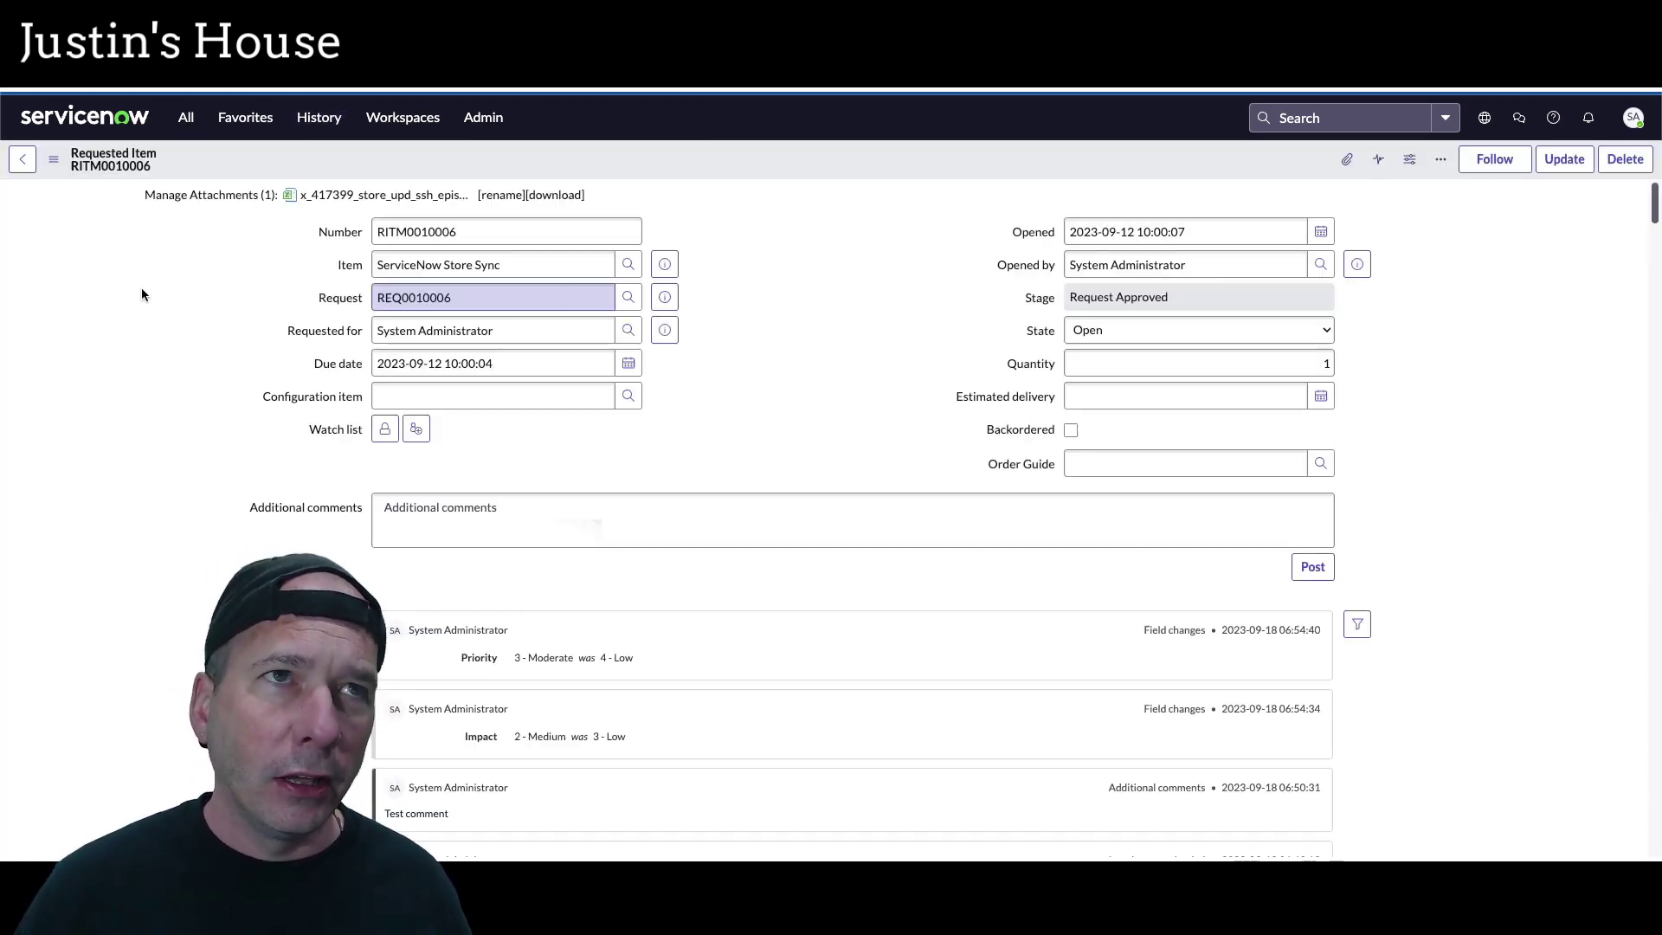
# Step: Move Correlation ID into the classic activity's selected fields and save the configuration
pyautogui.click(1361, 628)
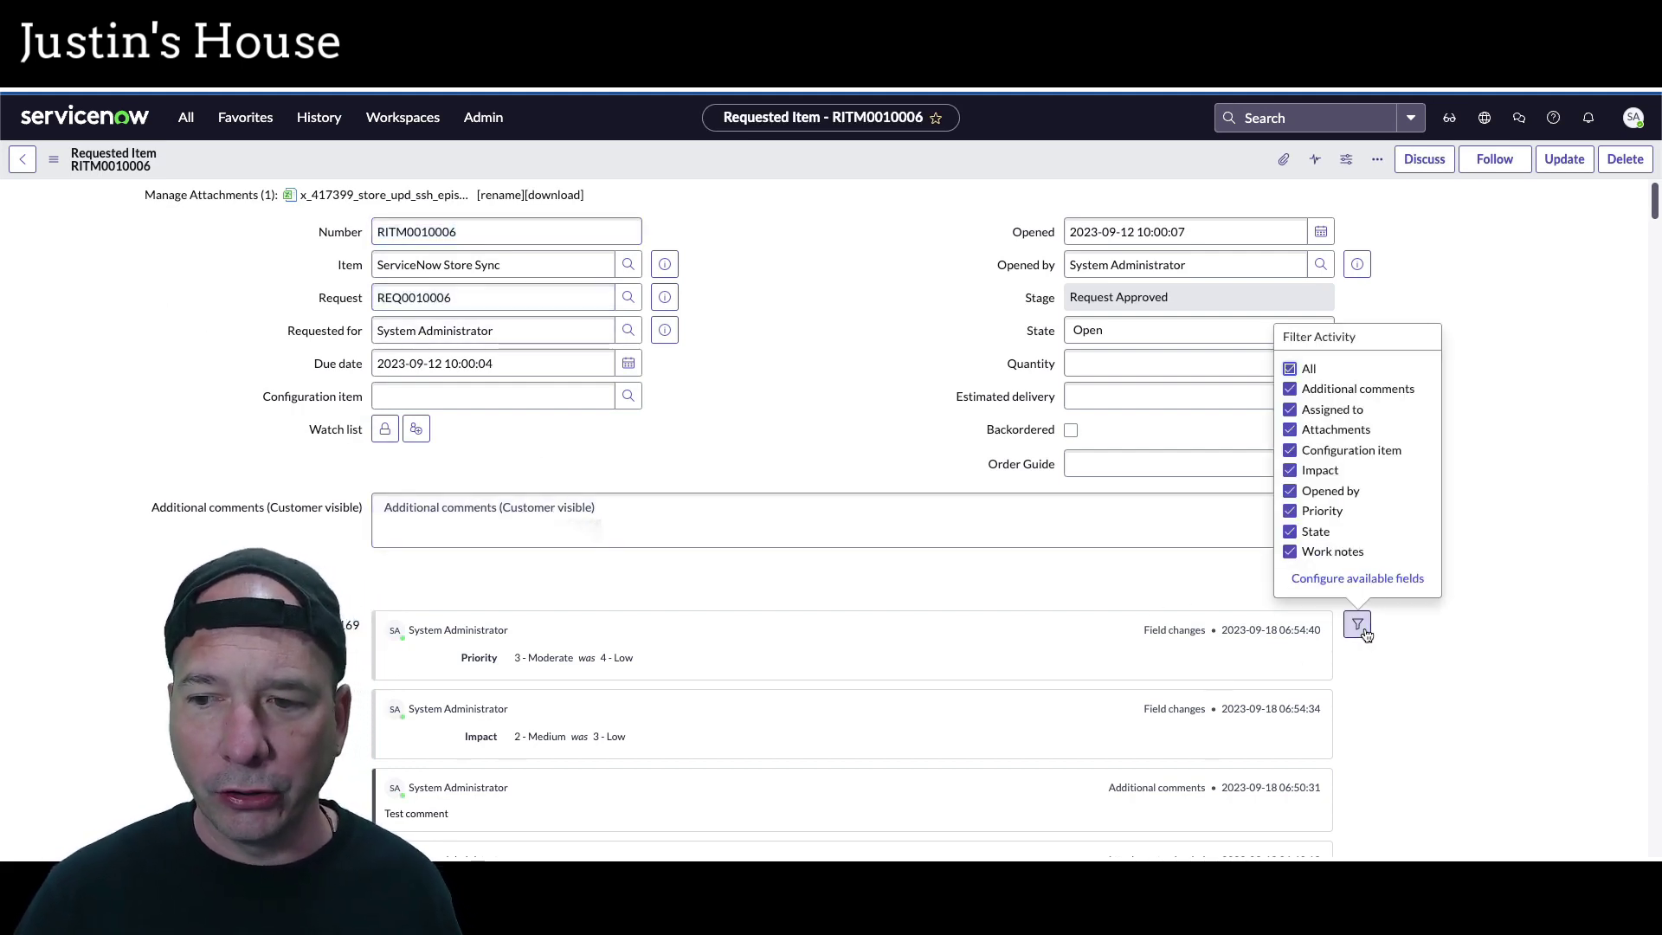
pyautogui.click(1352, 580)
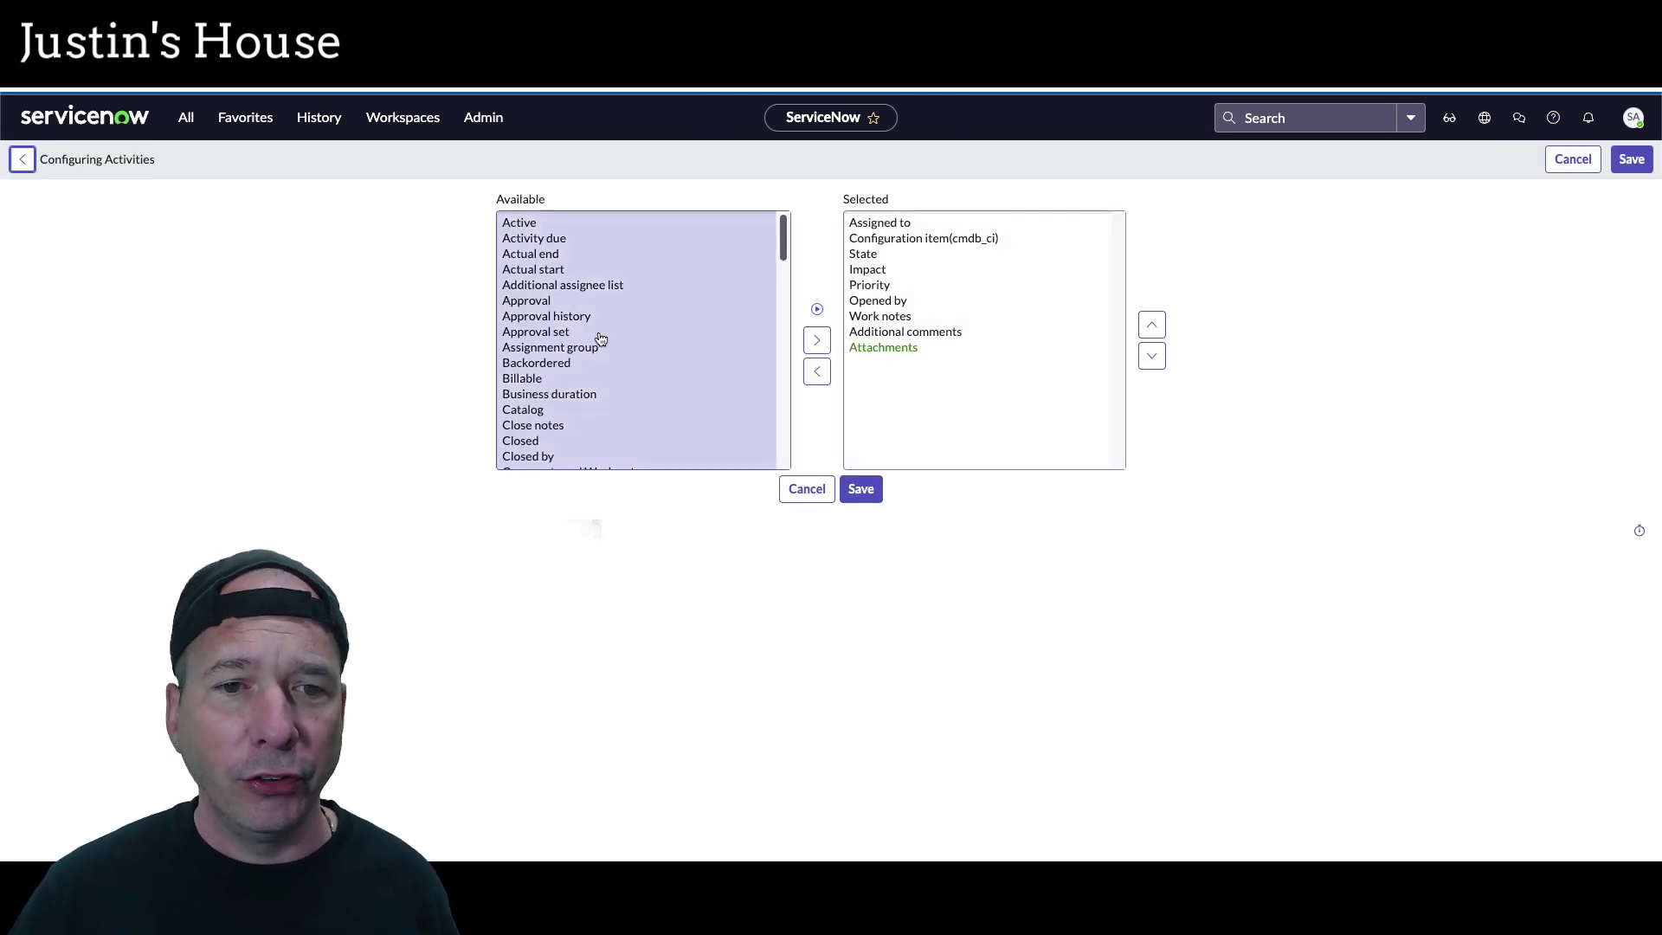
pyautogui.scroll(-1, 597, 342)
pyautogui.scroll(-5, 591, 350)
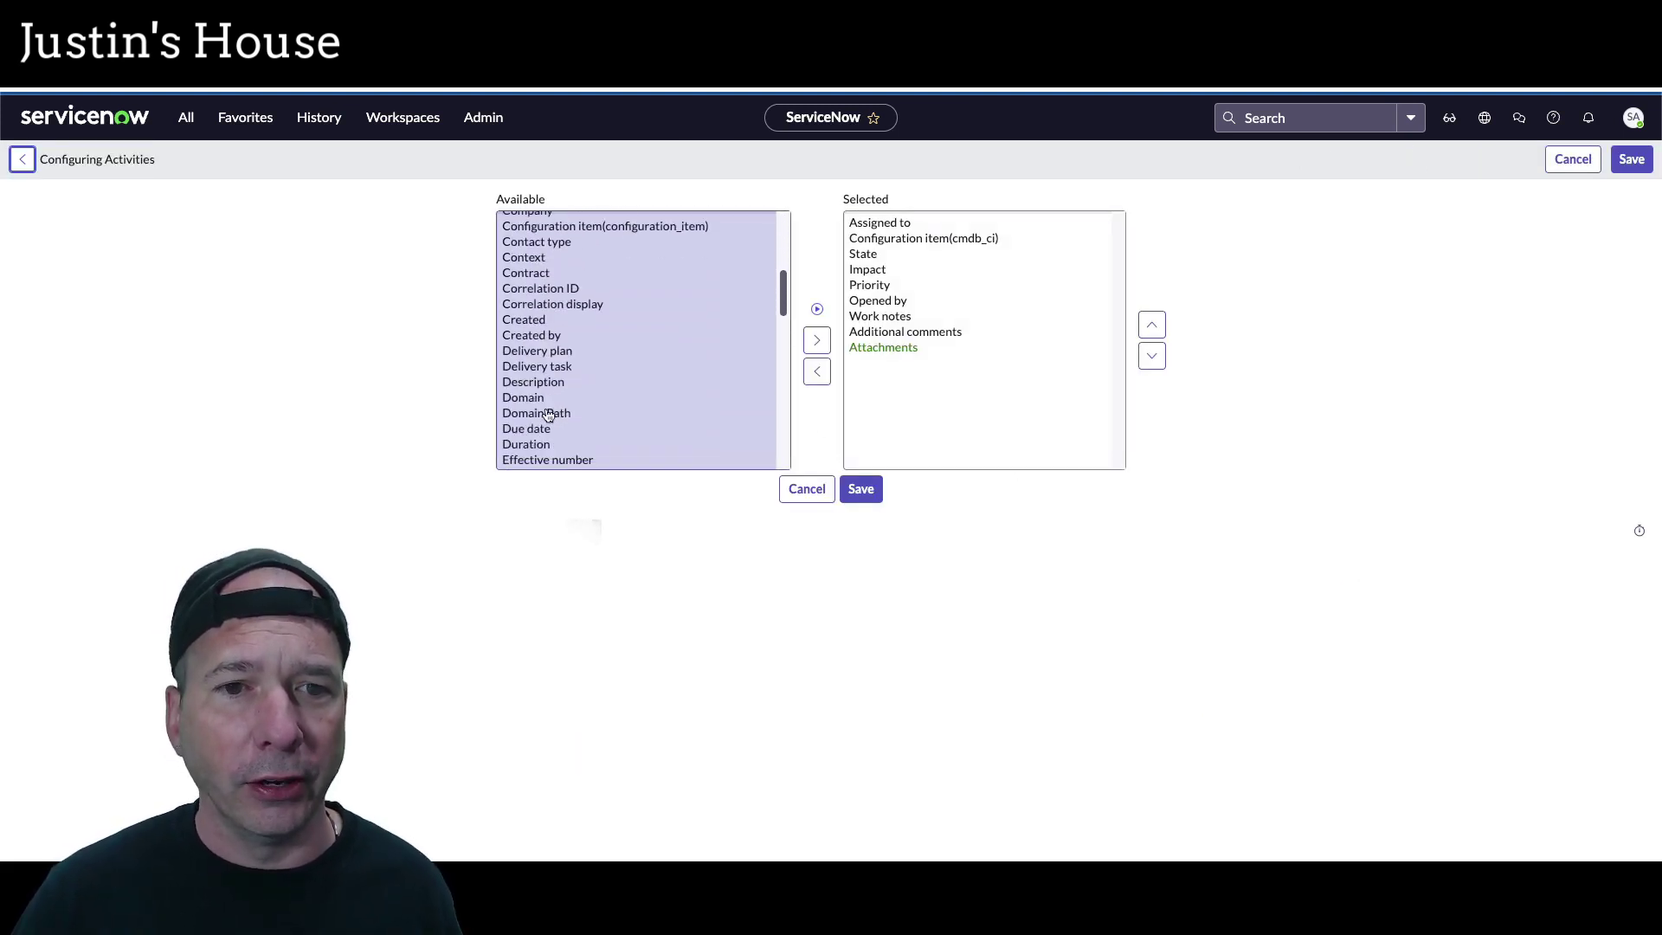
pyautogui.doubleClick(571, 292)
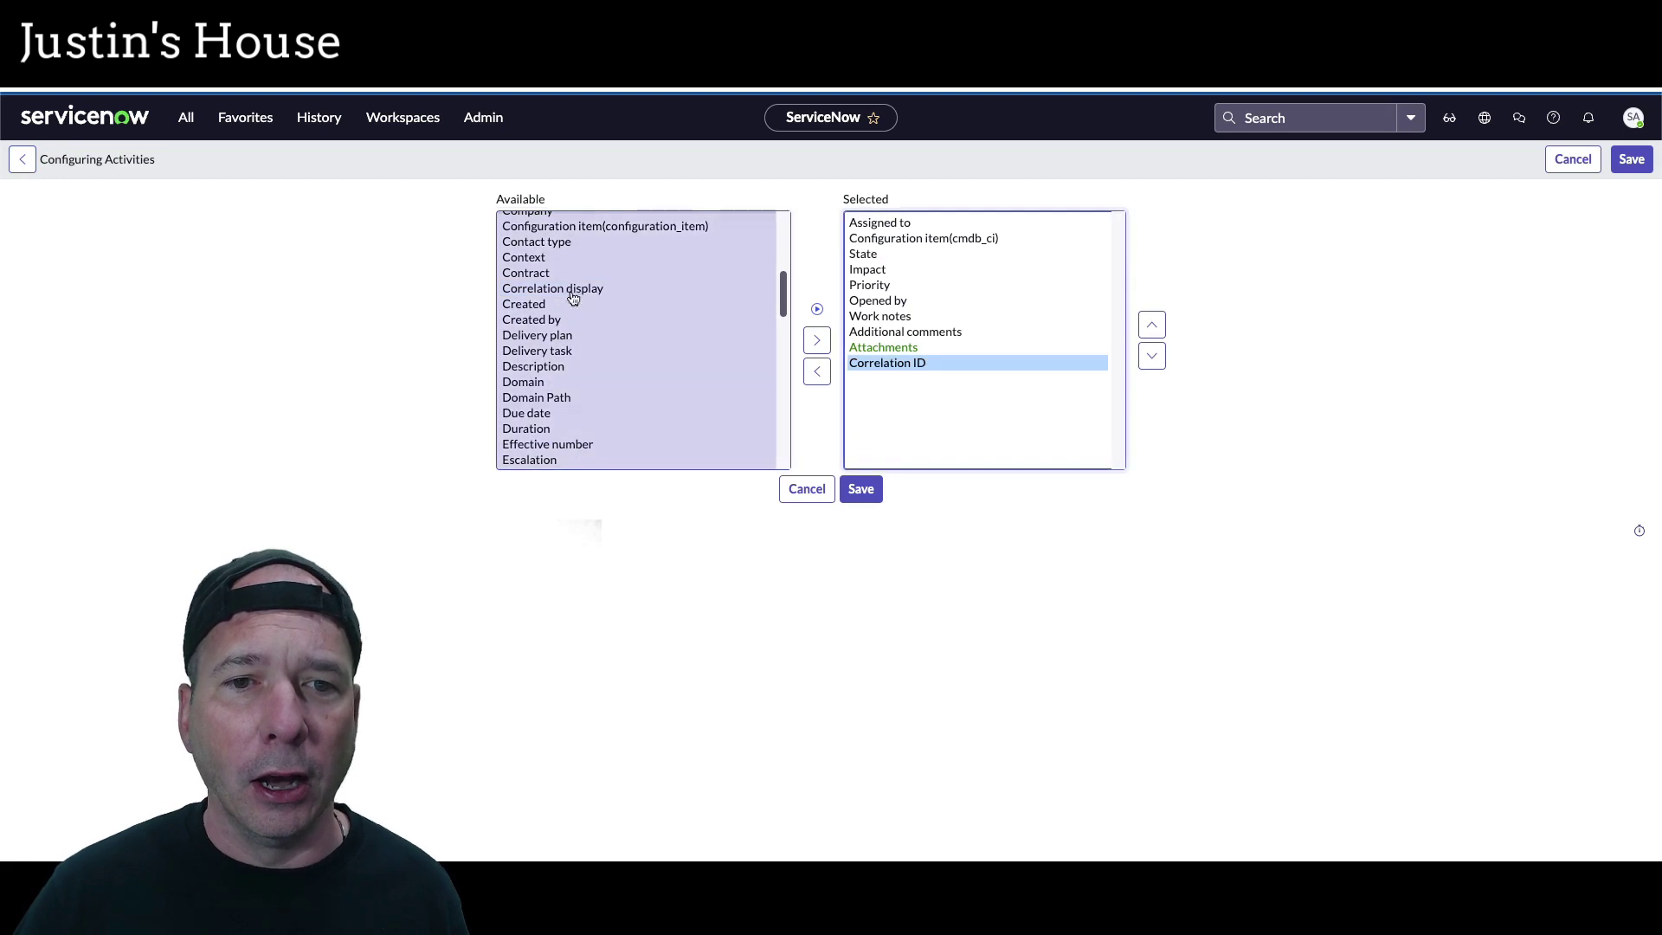
pyautogui.click(853, 491)
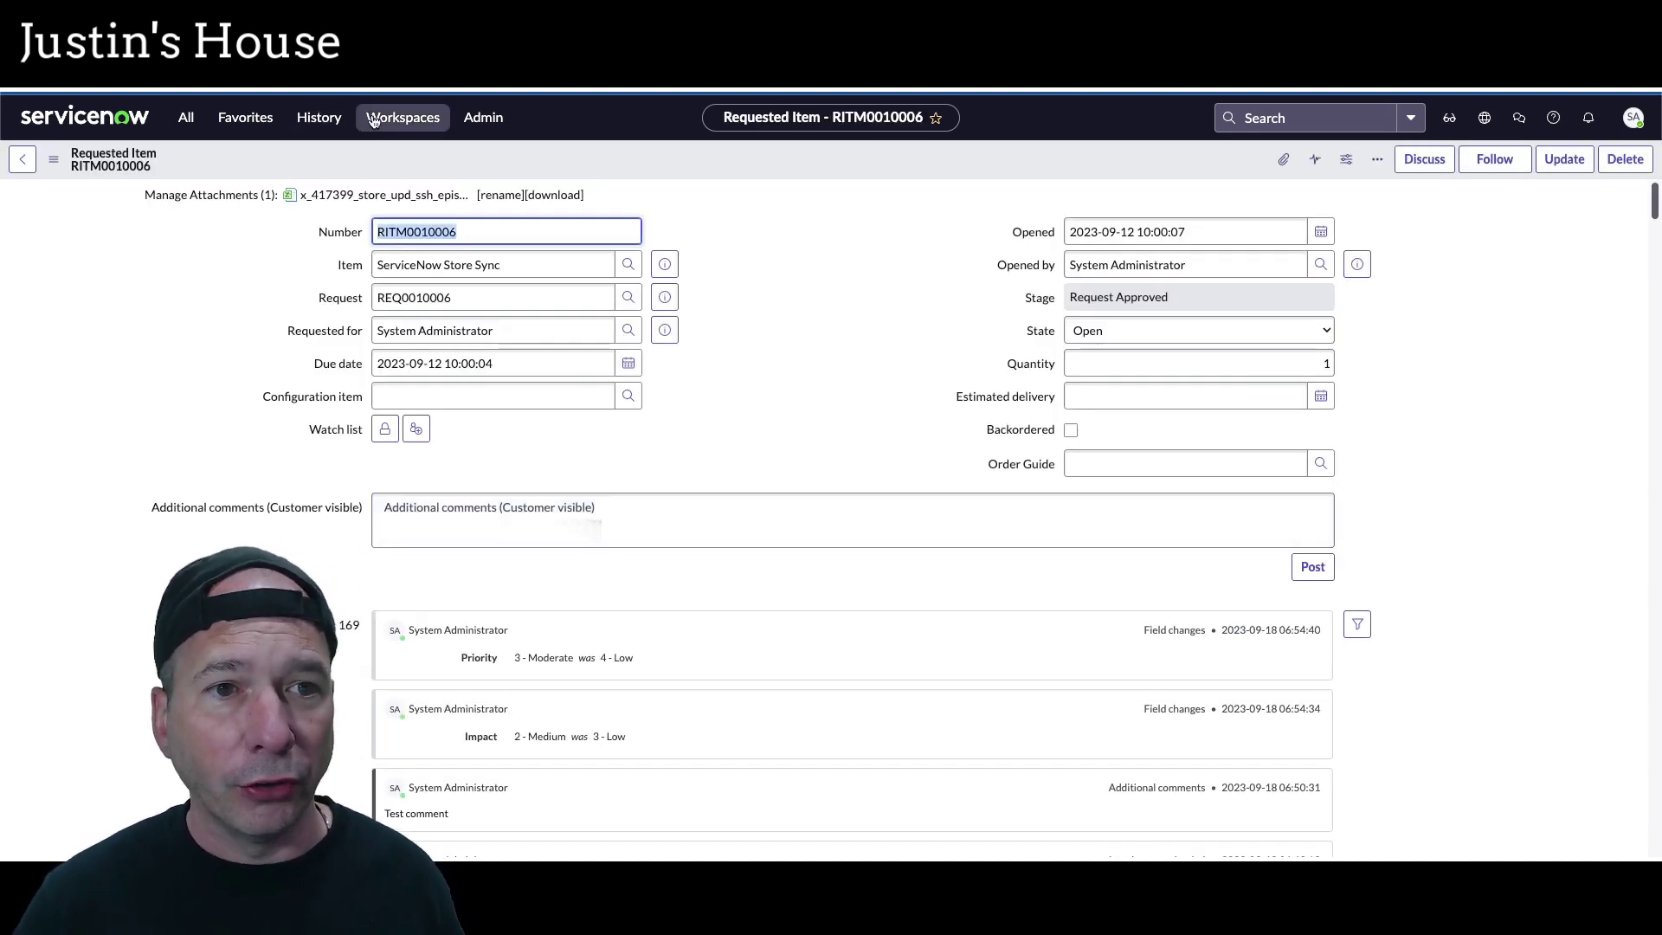
# Step: Return RITM0010006 to Service Operations Workspace and show its activity filters and Filter sets list
pyautogui.click(402, 118)
pyautogui.click(311, 345)
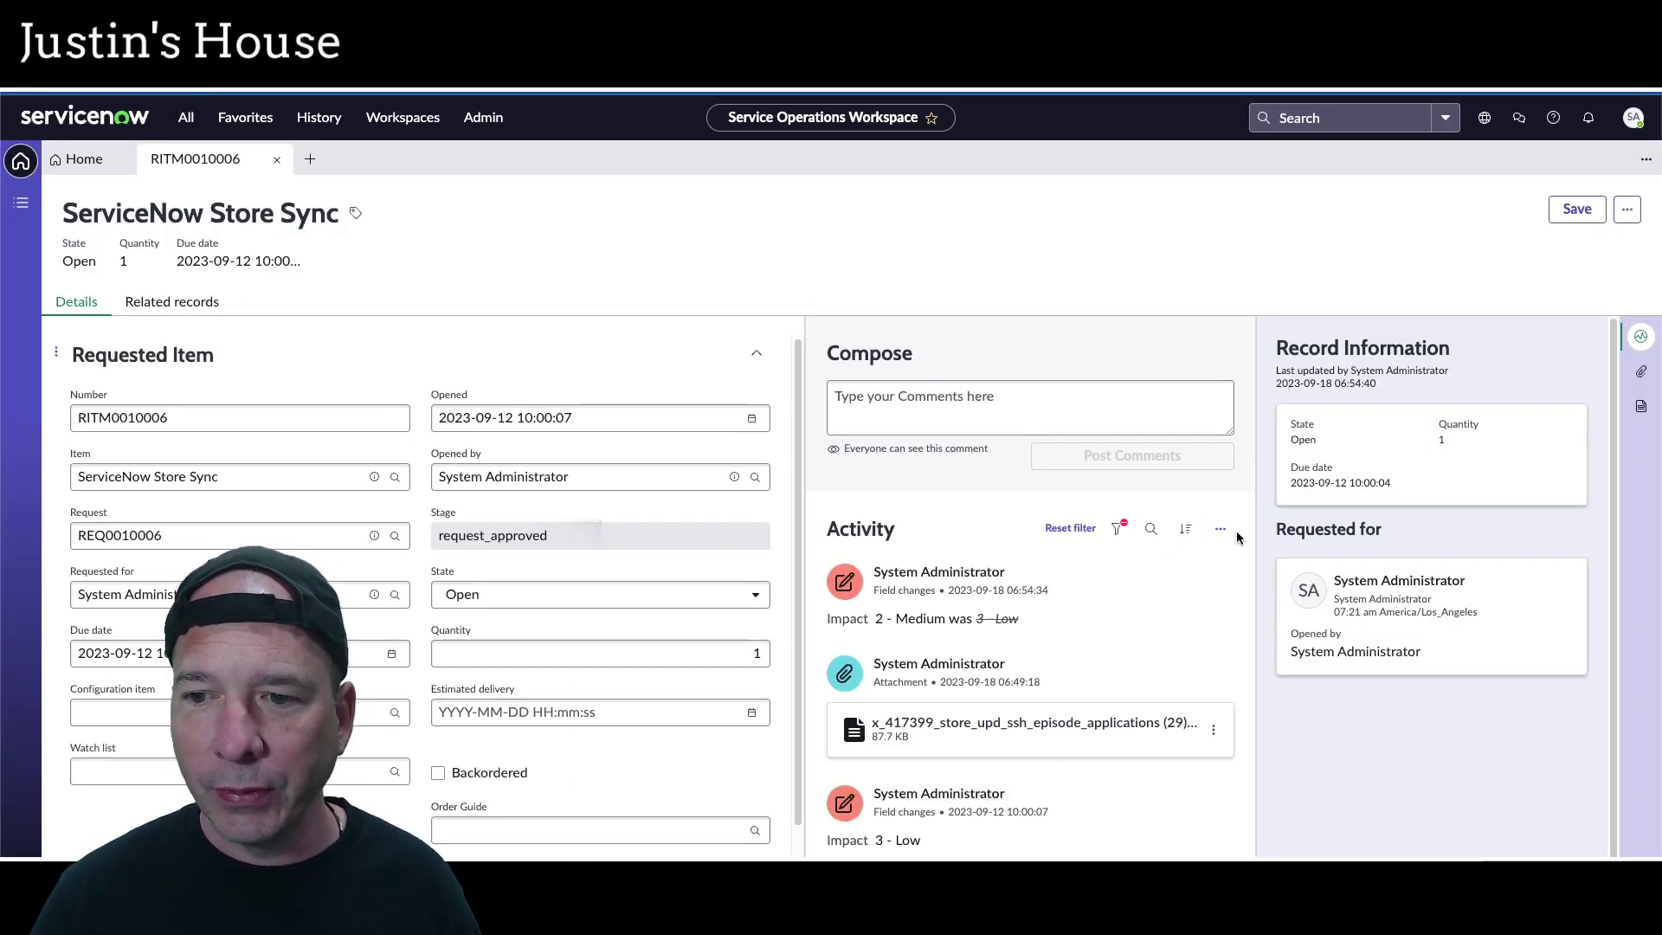
pyautogui.click(1115, 529)
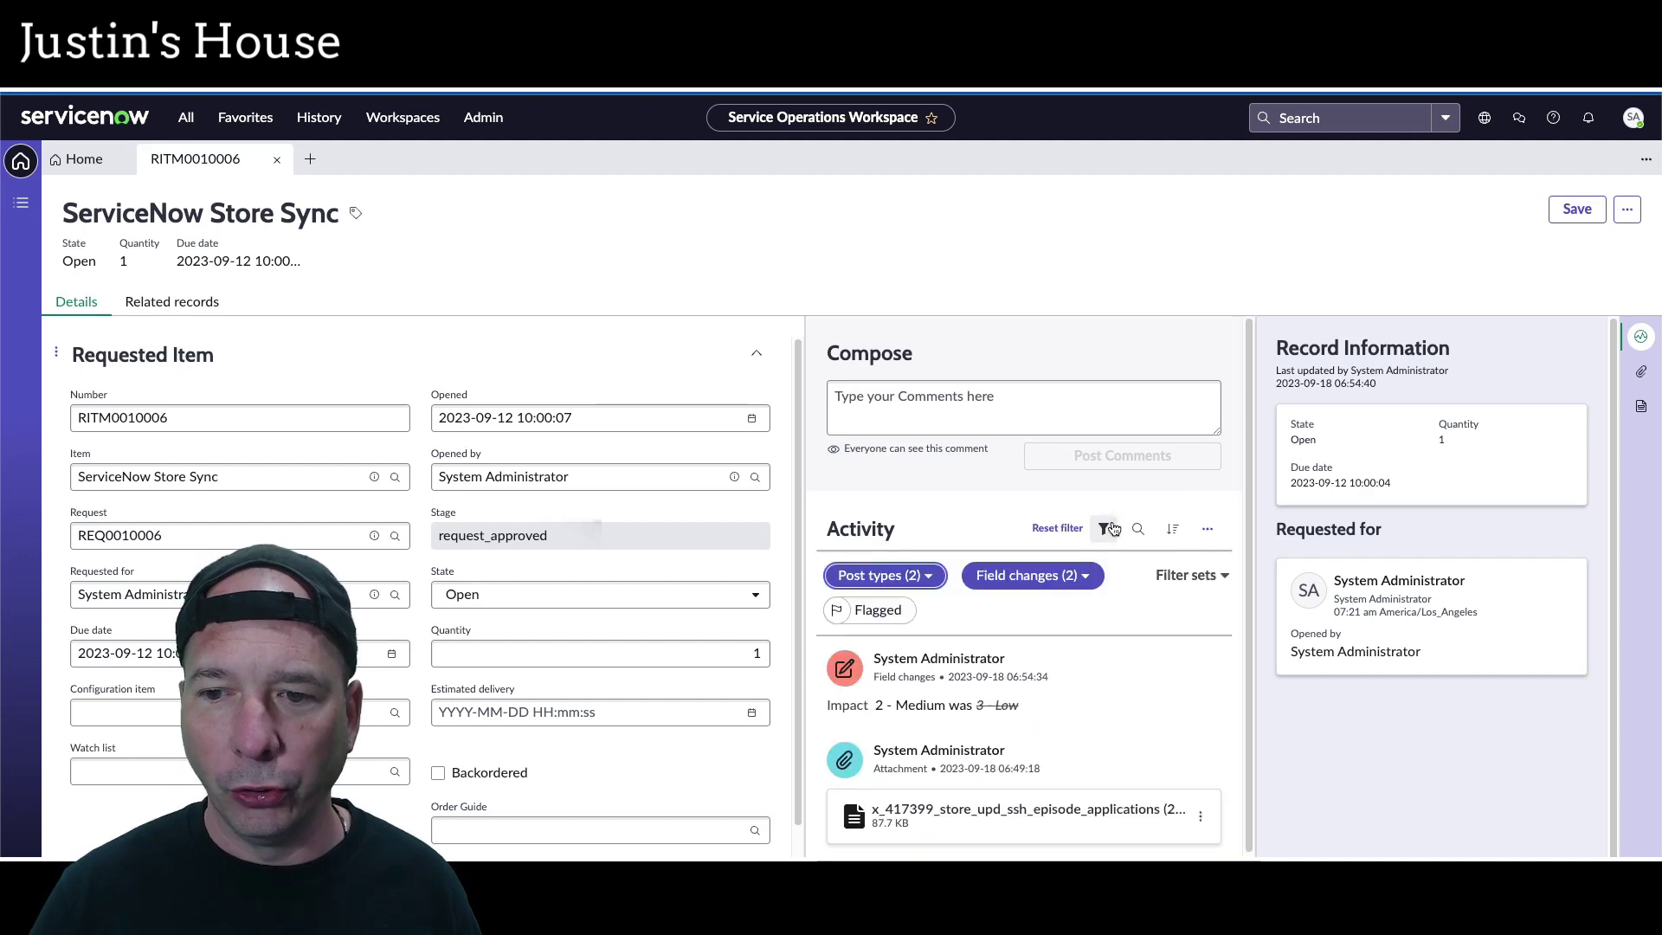
pyautogui.click(1226, 582)
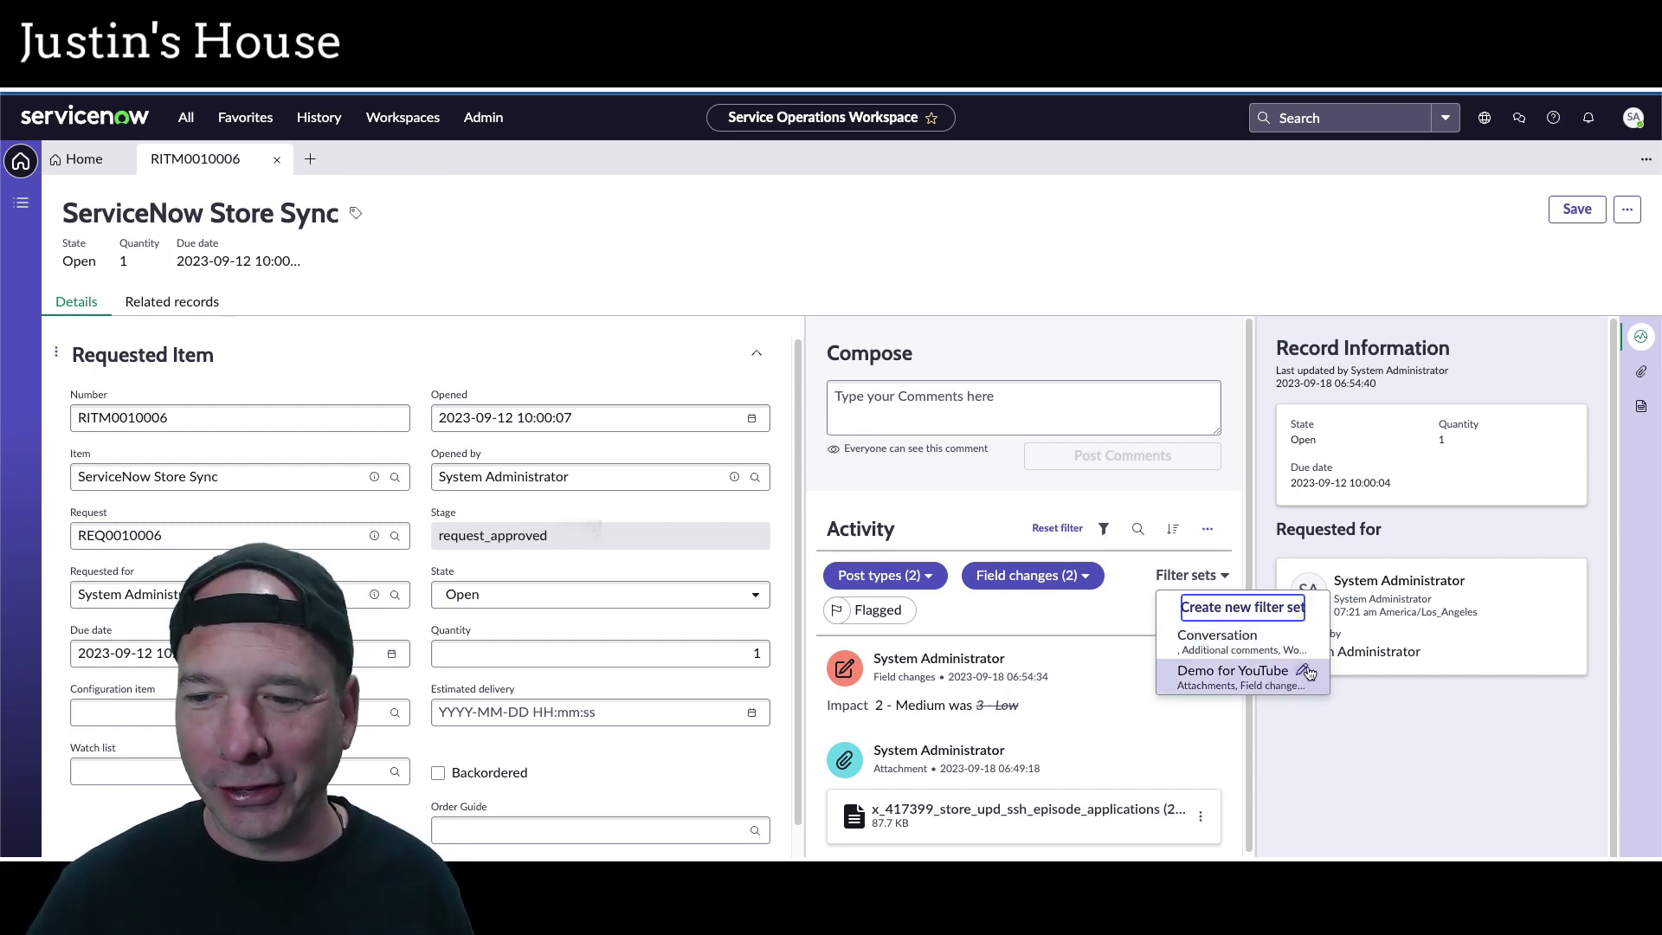
# Step: Add Correlation ID to the Demo for YouTube filter set's field changes and save it
pyautogui.click(1303, 671)
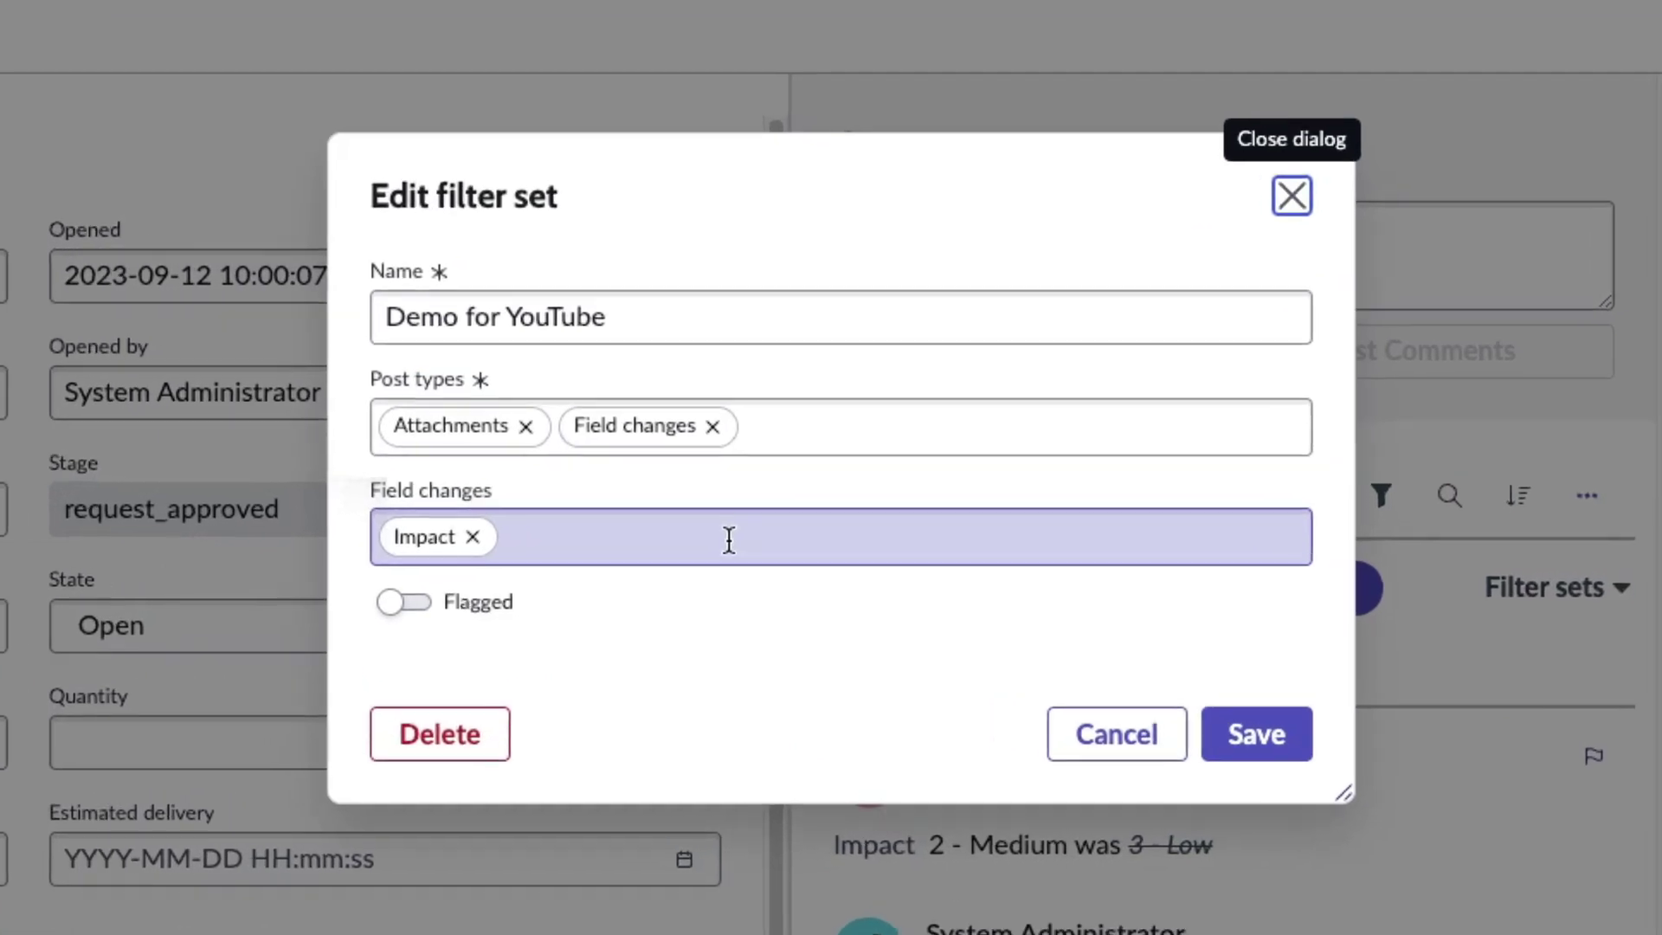
pyautogui.click(771, 549)
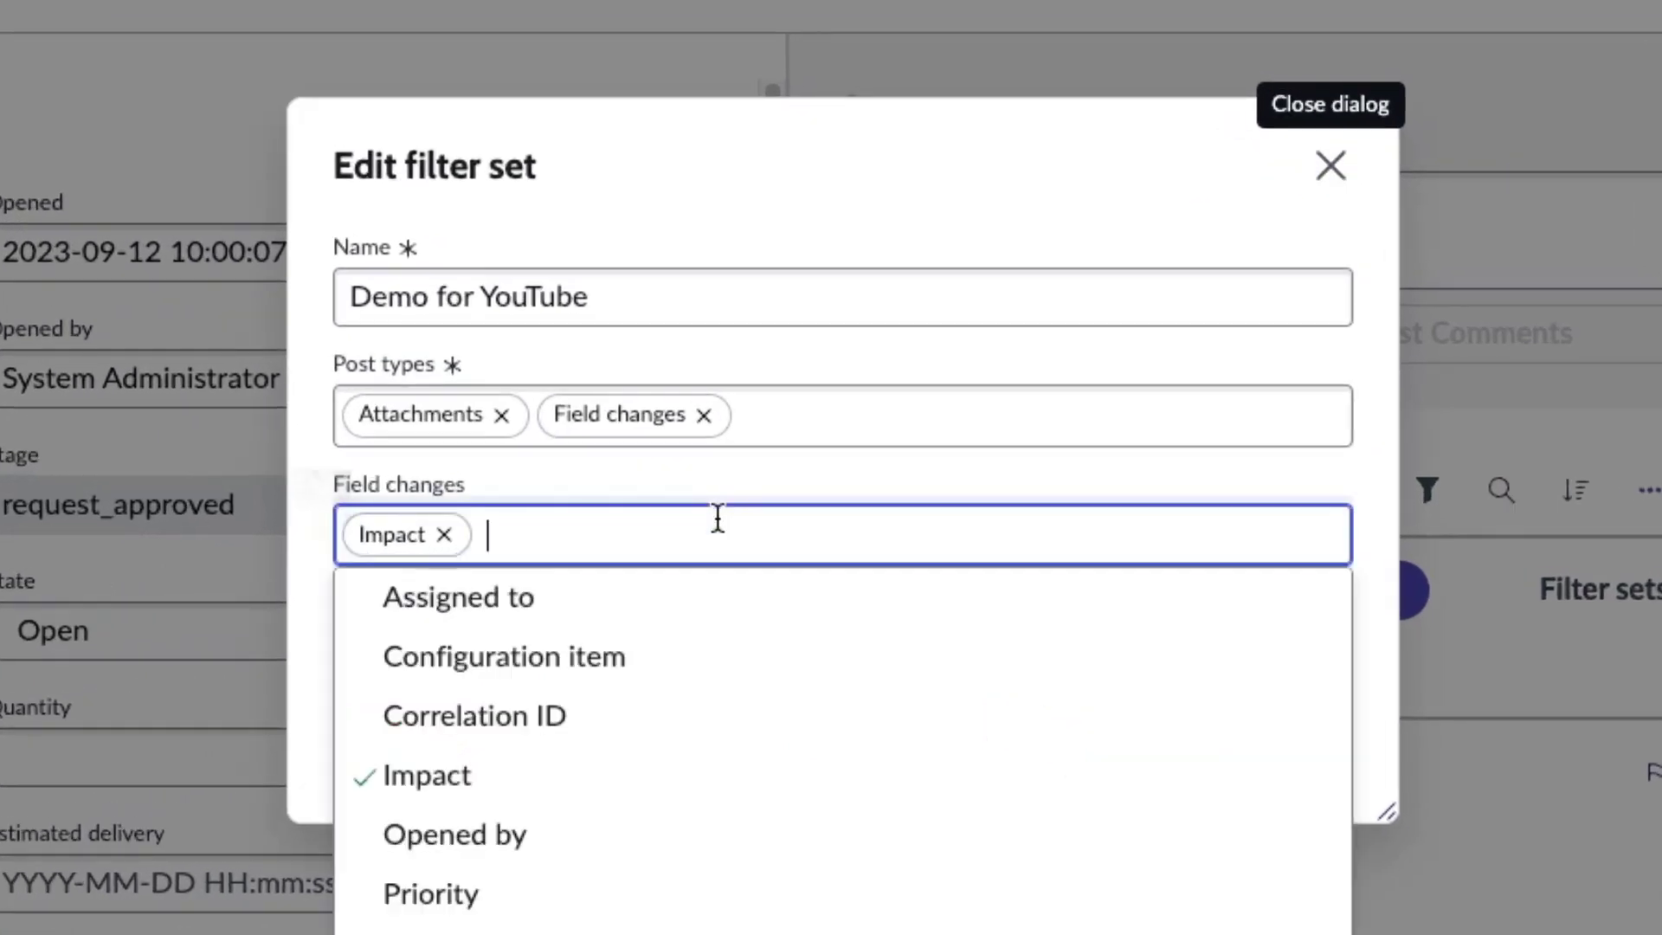
pyautogui.click(596, 715)
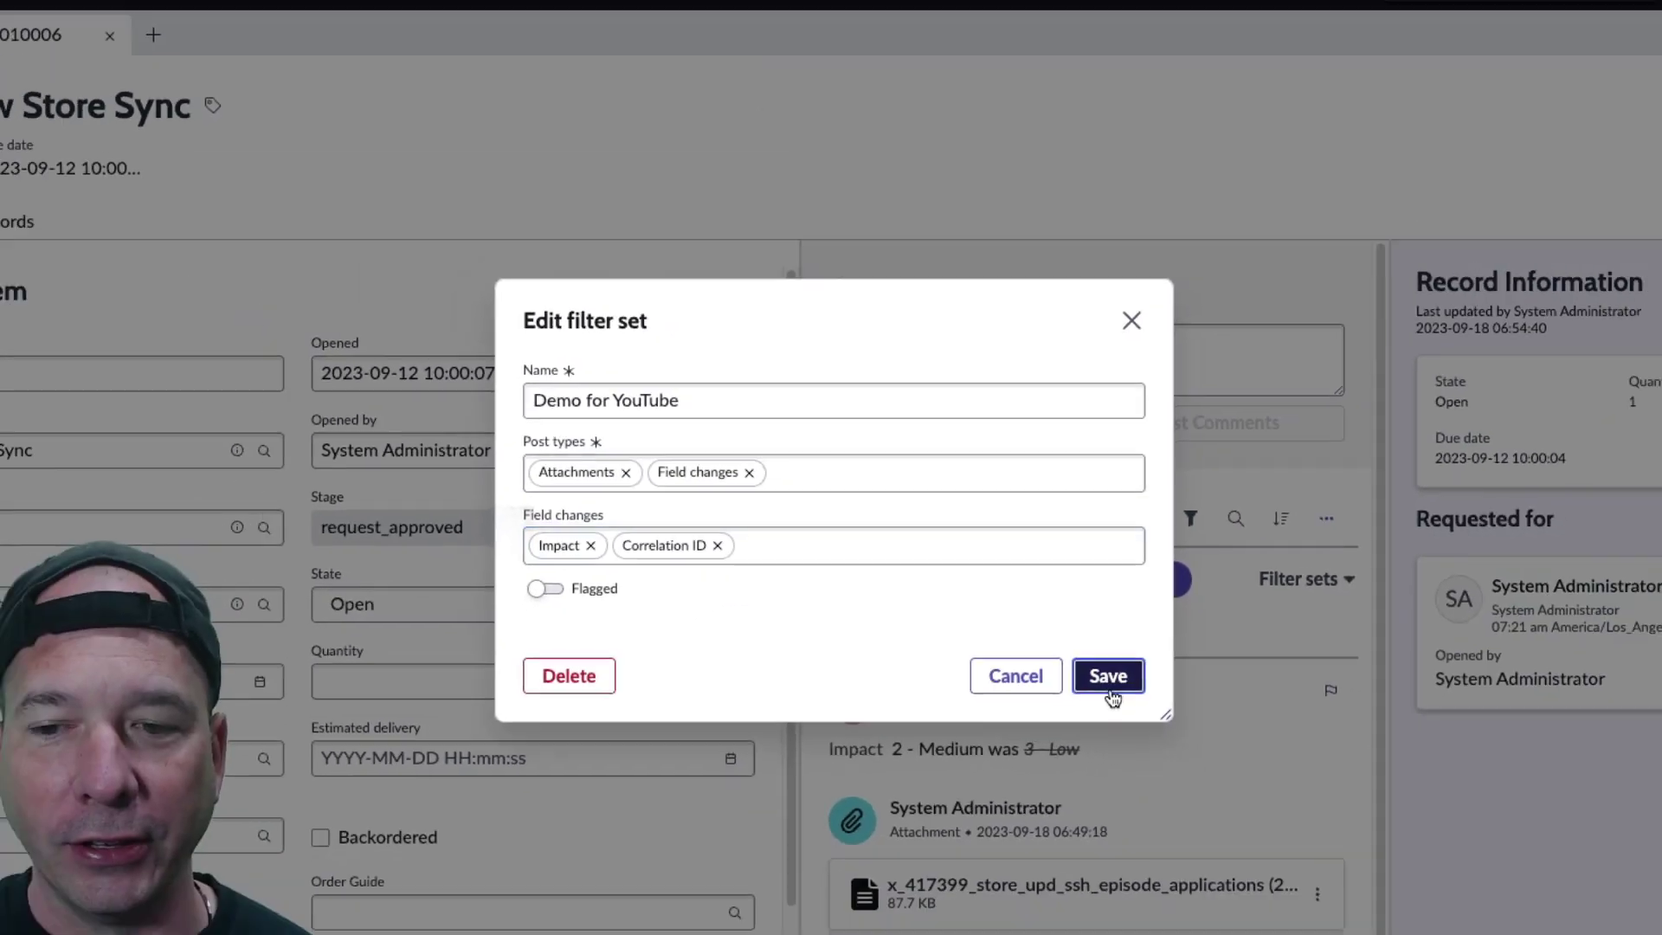
pyautogui.click(1288, 746)
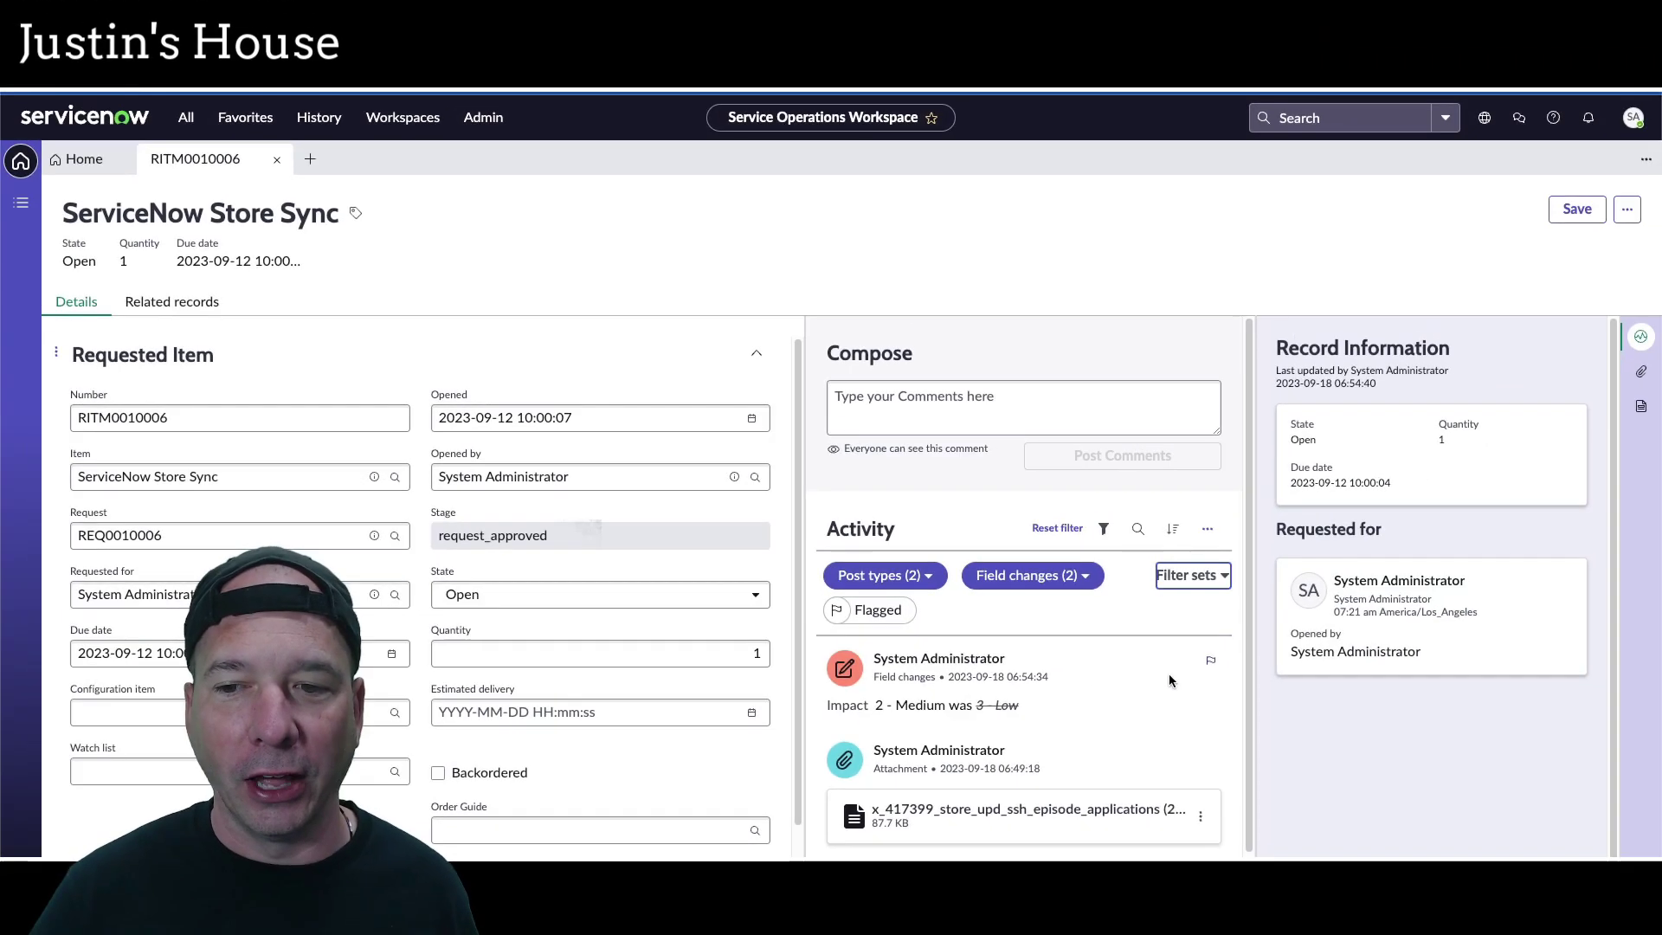
# Step: Switch to Conversation, then reapply Demo for YouTube to refresh the activity stream
pyautogui.click(1210, 574)
pyautogui.click(1184, 636)
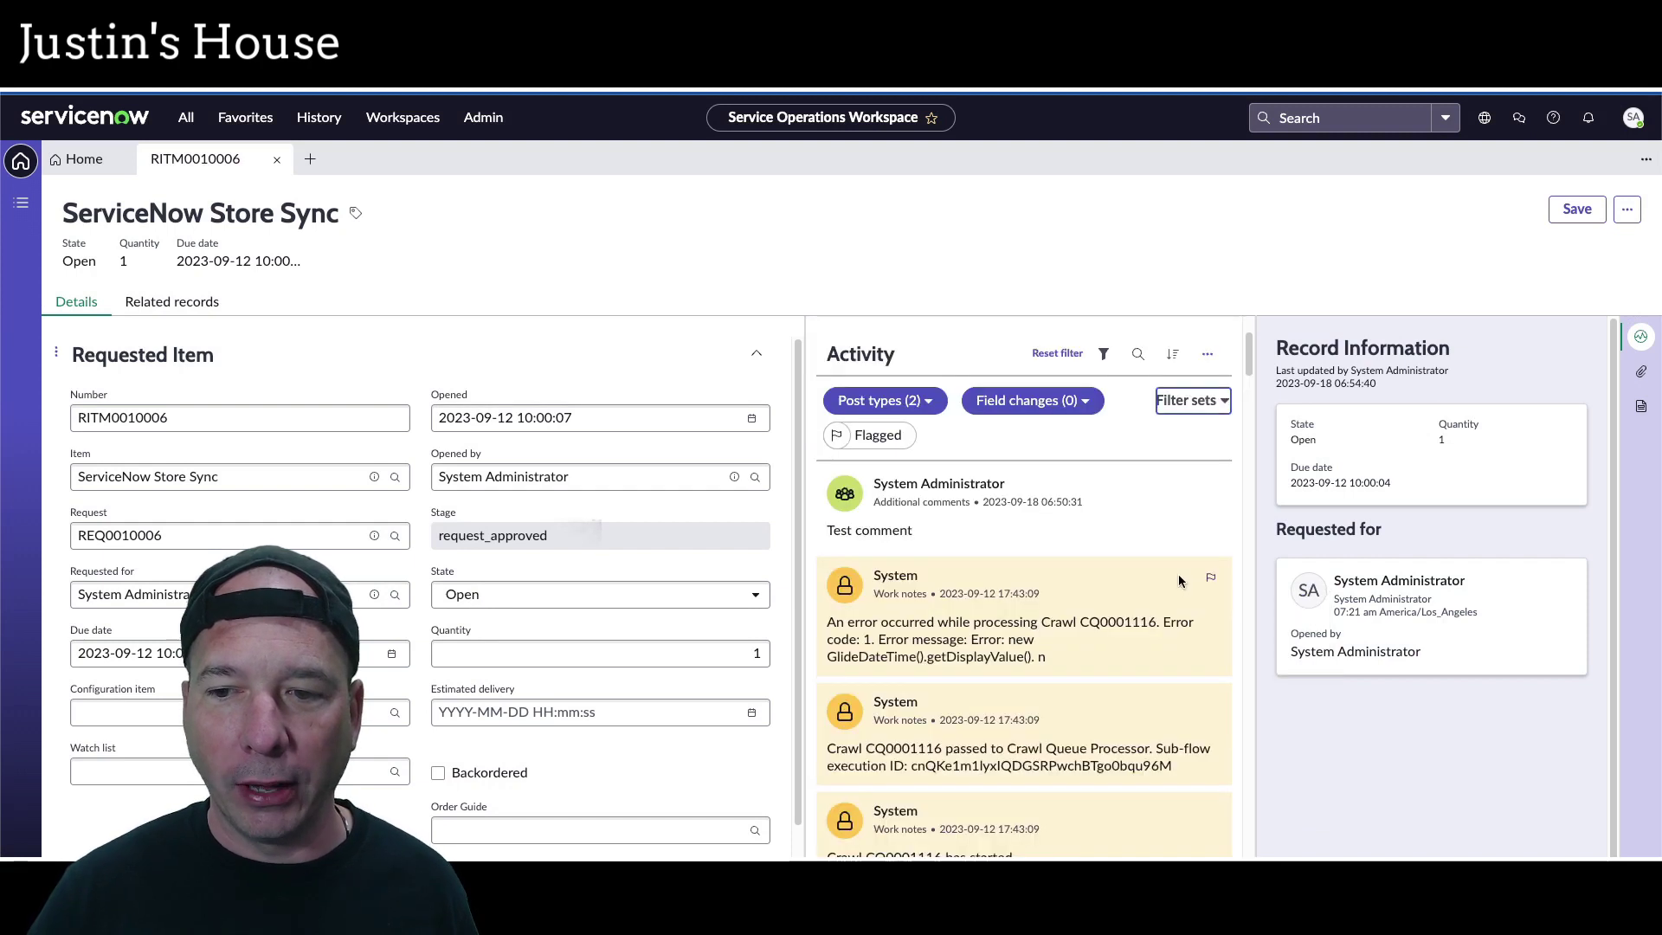
pyautogui.click(1199, 404)
pyautogui.click(1188, 466)
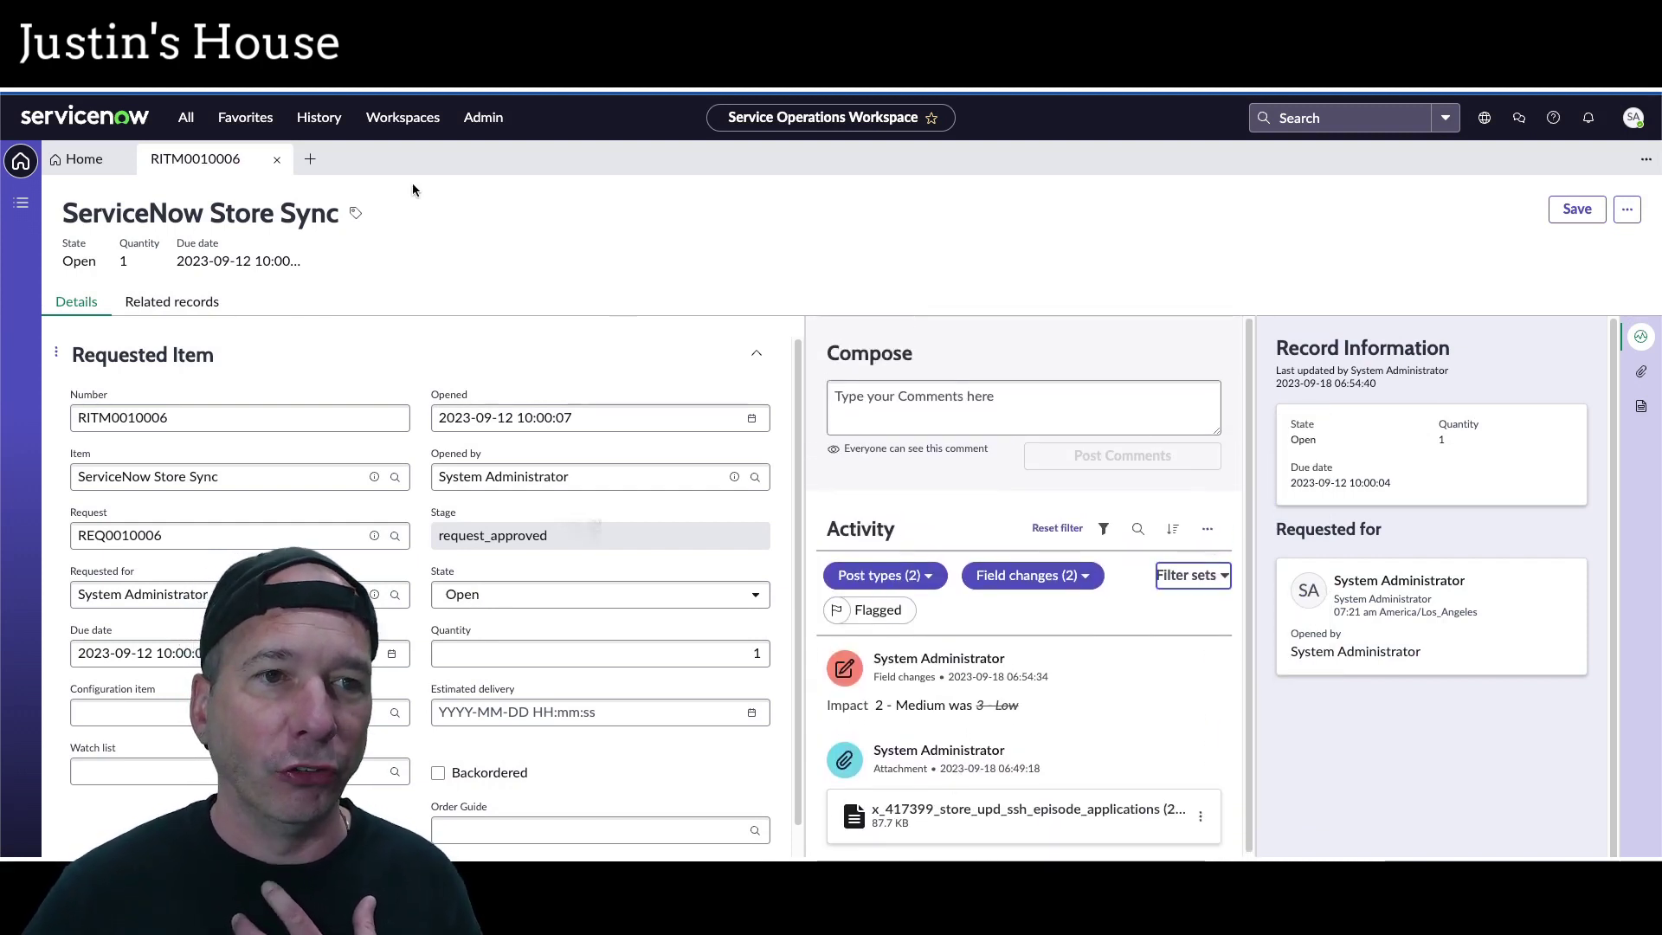
# Step: Return to the Requested Items list via History and add a Correlation ID column through list personalization
pyautogui.click(243, 118)
pyautogui.click(319, 119)
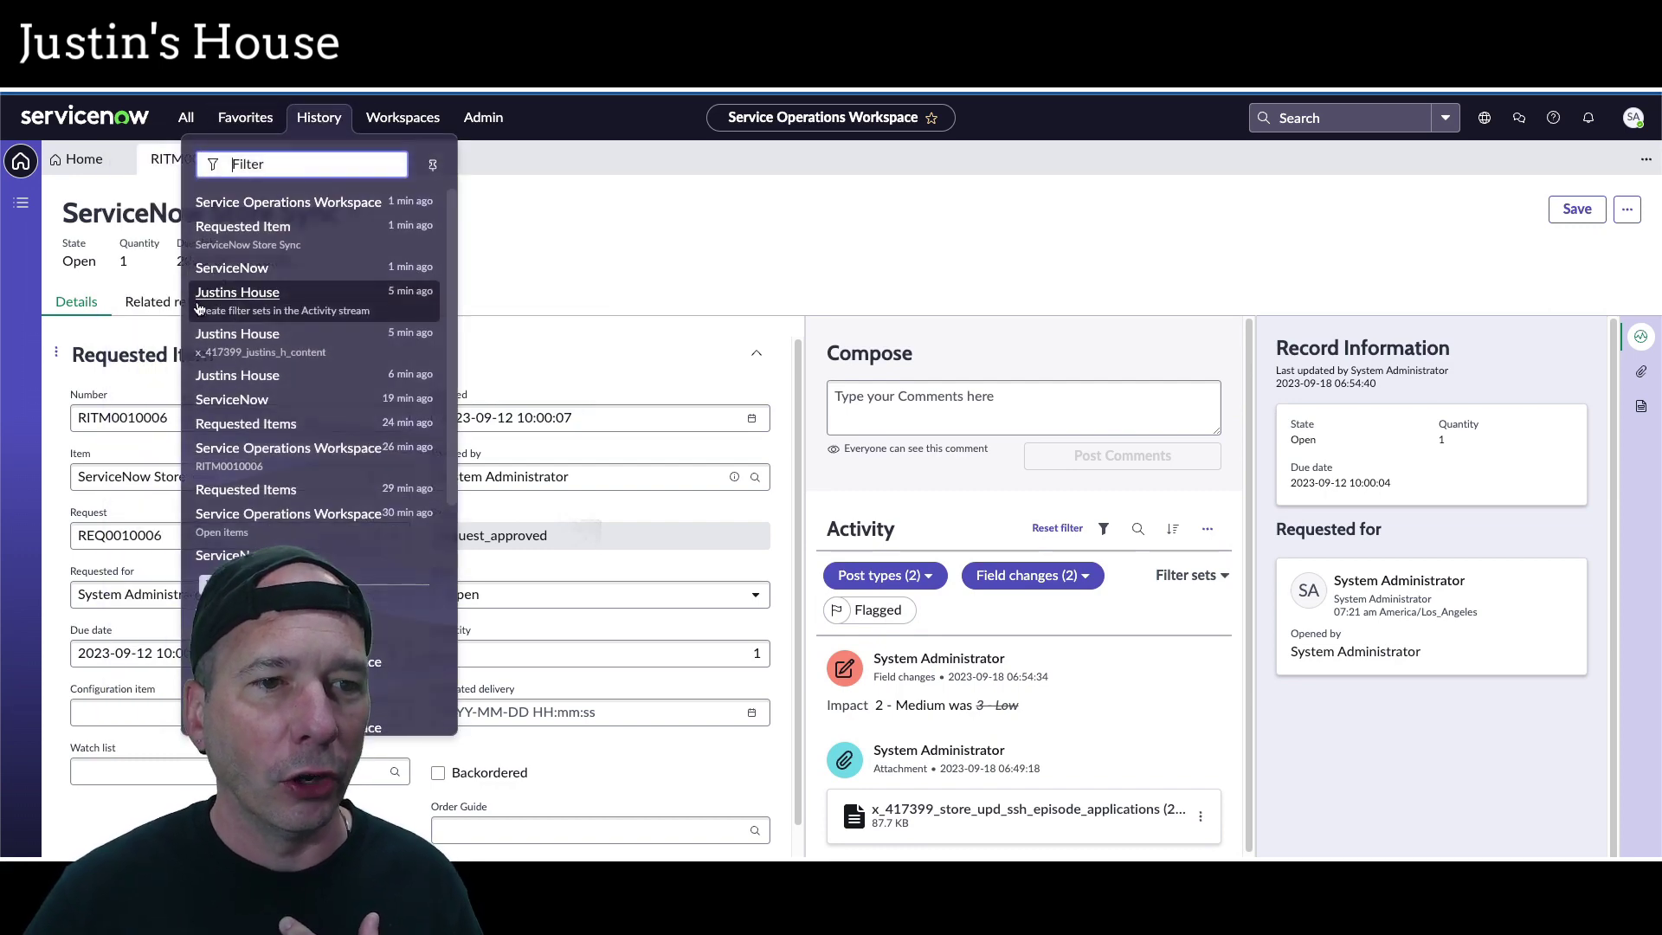
pyautogui.click(265, 428)
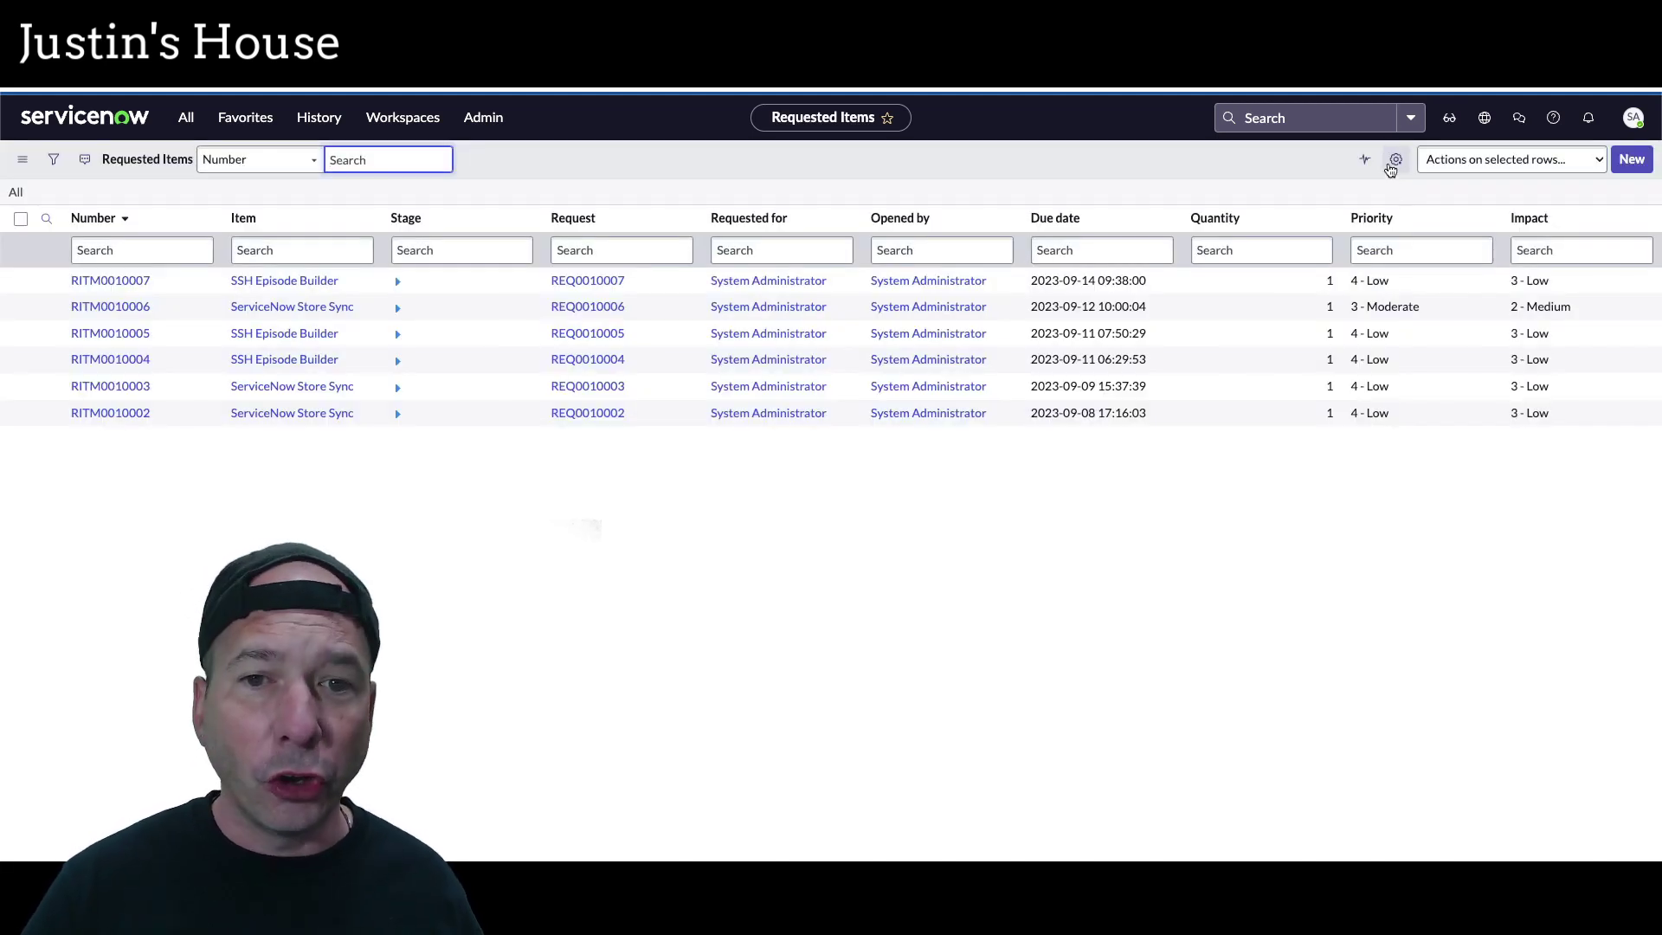
pyautogui.click(1395, 160)
pyautogui.scroll(-8, 715, 364)
pyautogui.doubleClick(628, 360)
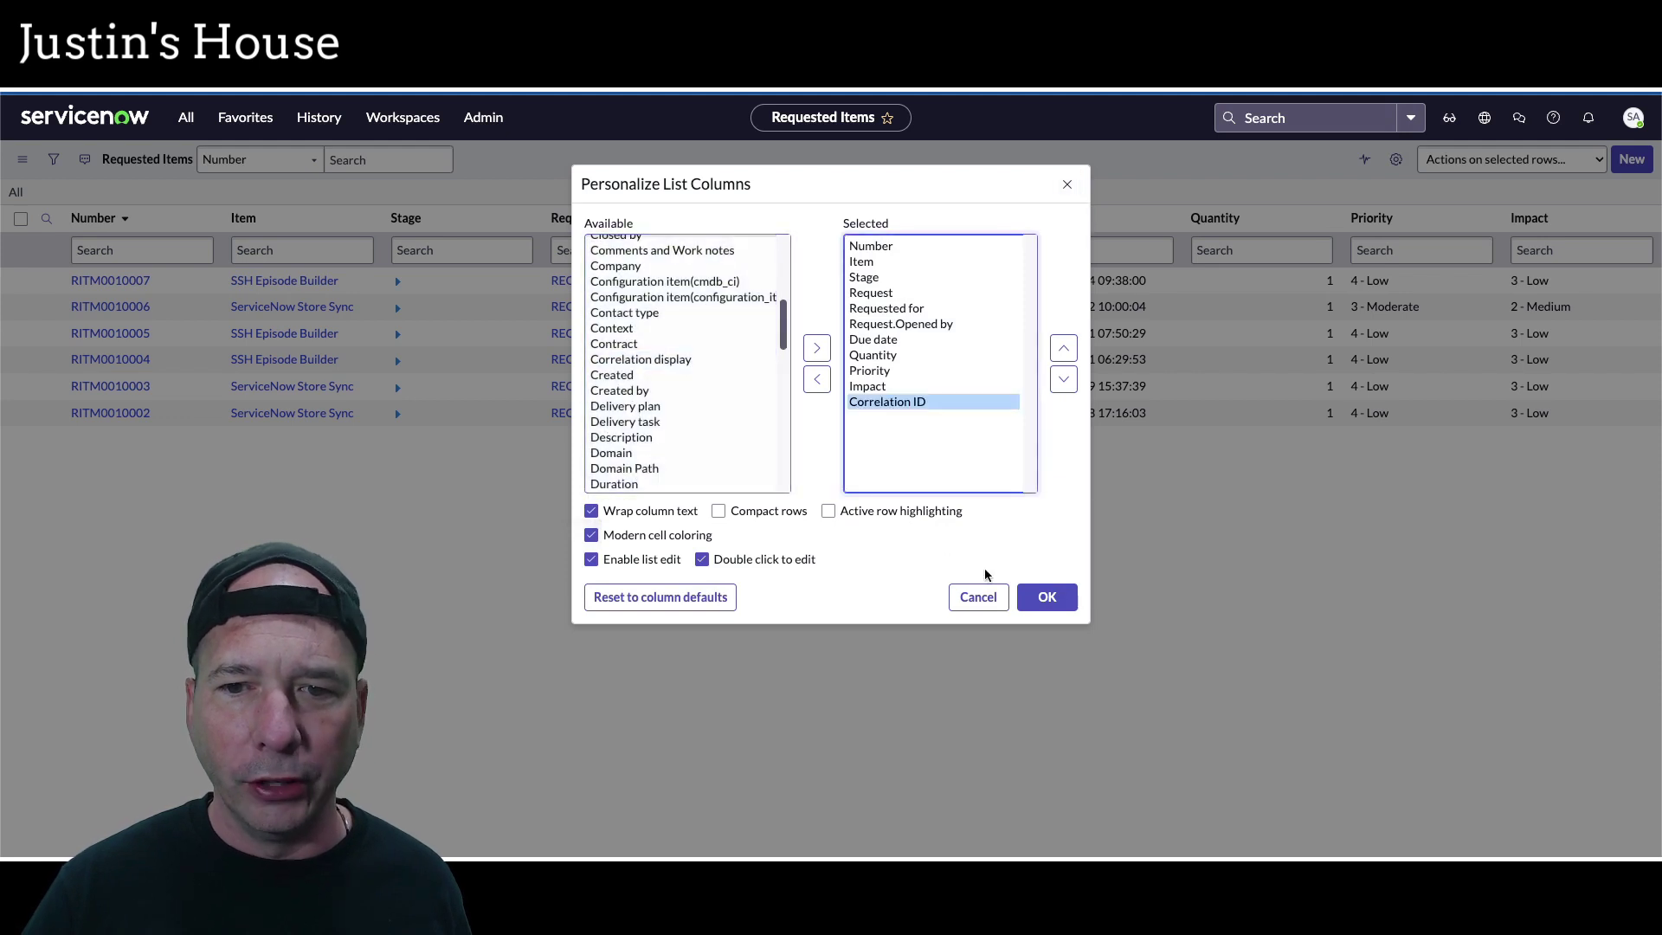
pyautogui.click(1072, 598)
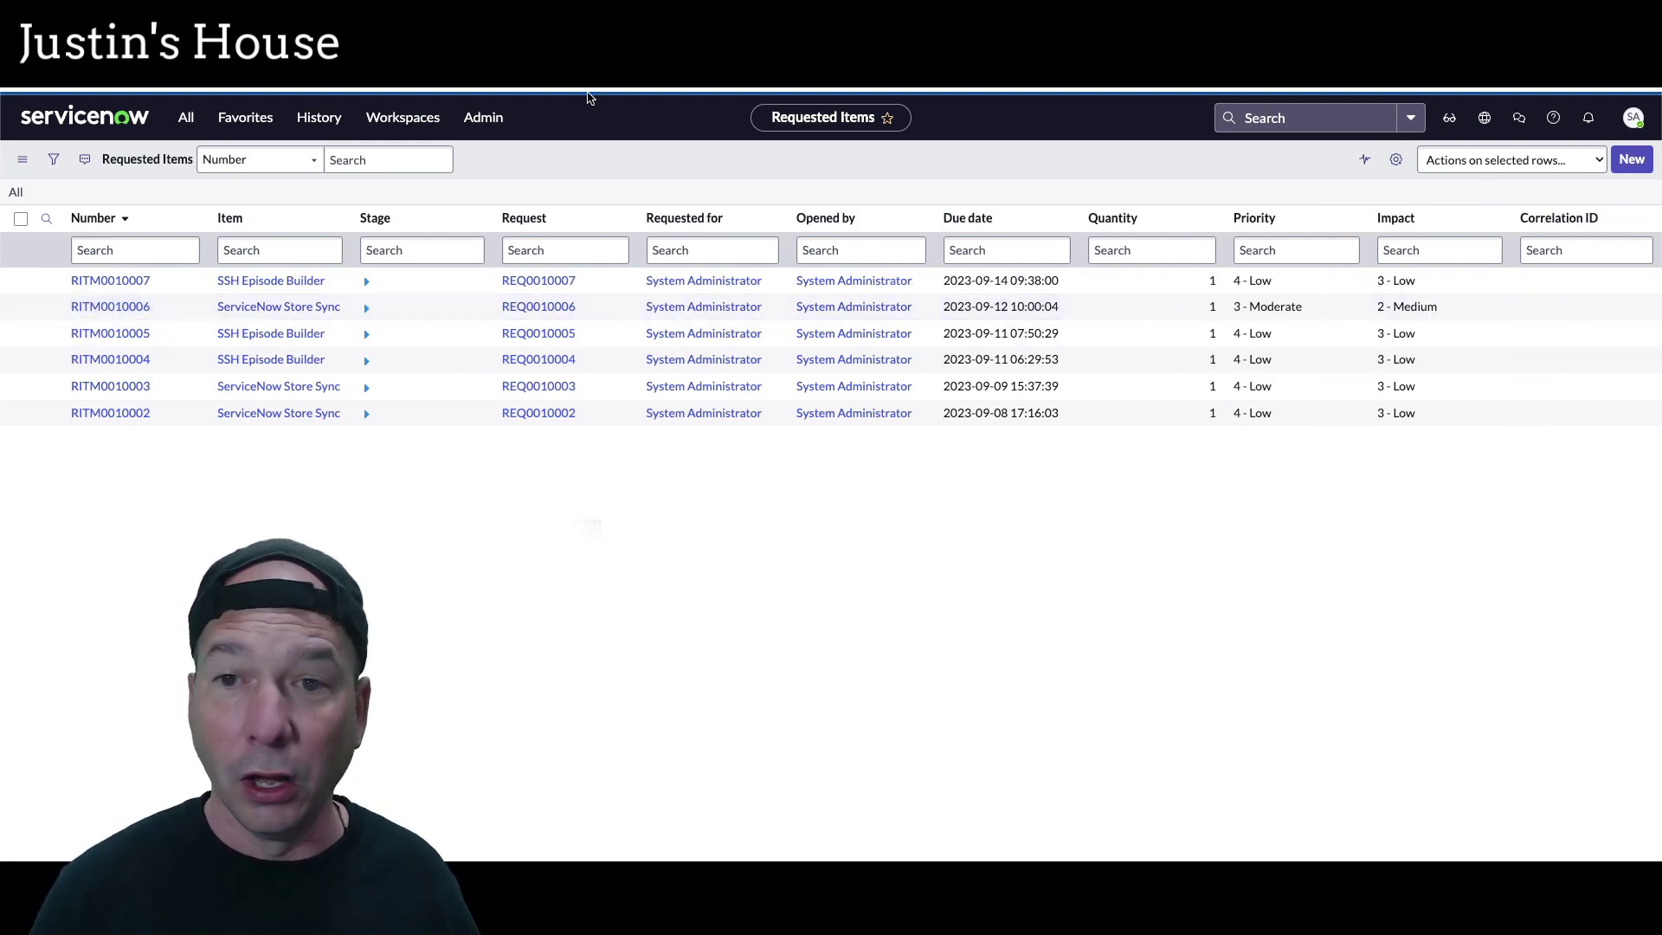
# Step: Edit RITM0010006's Correlation ID inline in the list and set it to 'demo'
pyautogui.click(21, 307)
pyautogui.doubleClick(1552, 306)
pyautogui.write('demo')
pyautogui.press('Return')
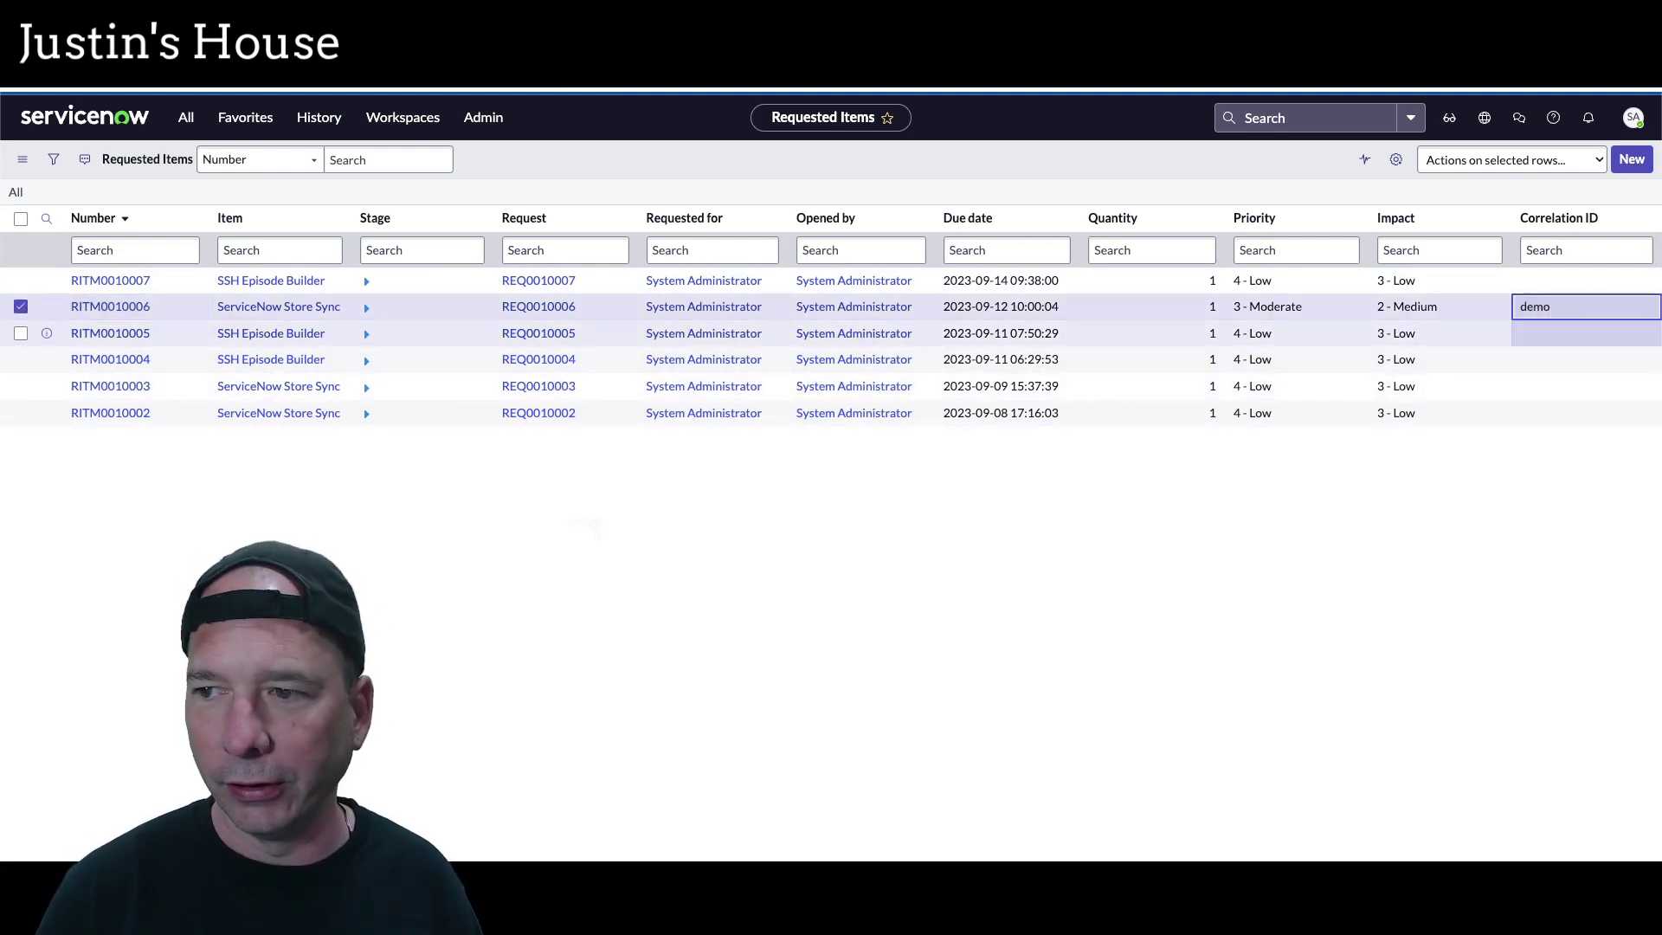
pyautogui.click(378, 121)
# Step: In Service Operations Workspace, apply the Conversation filter set to RITM0010006's activity feed
pyautogui.click(364, 341)
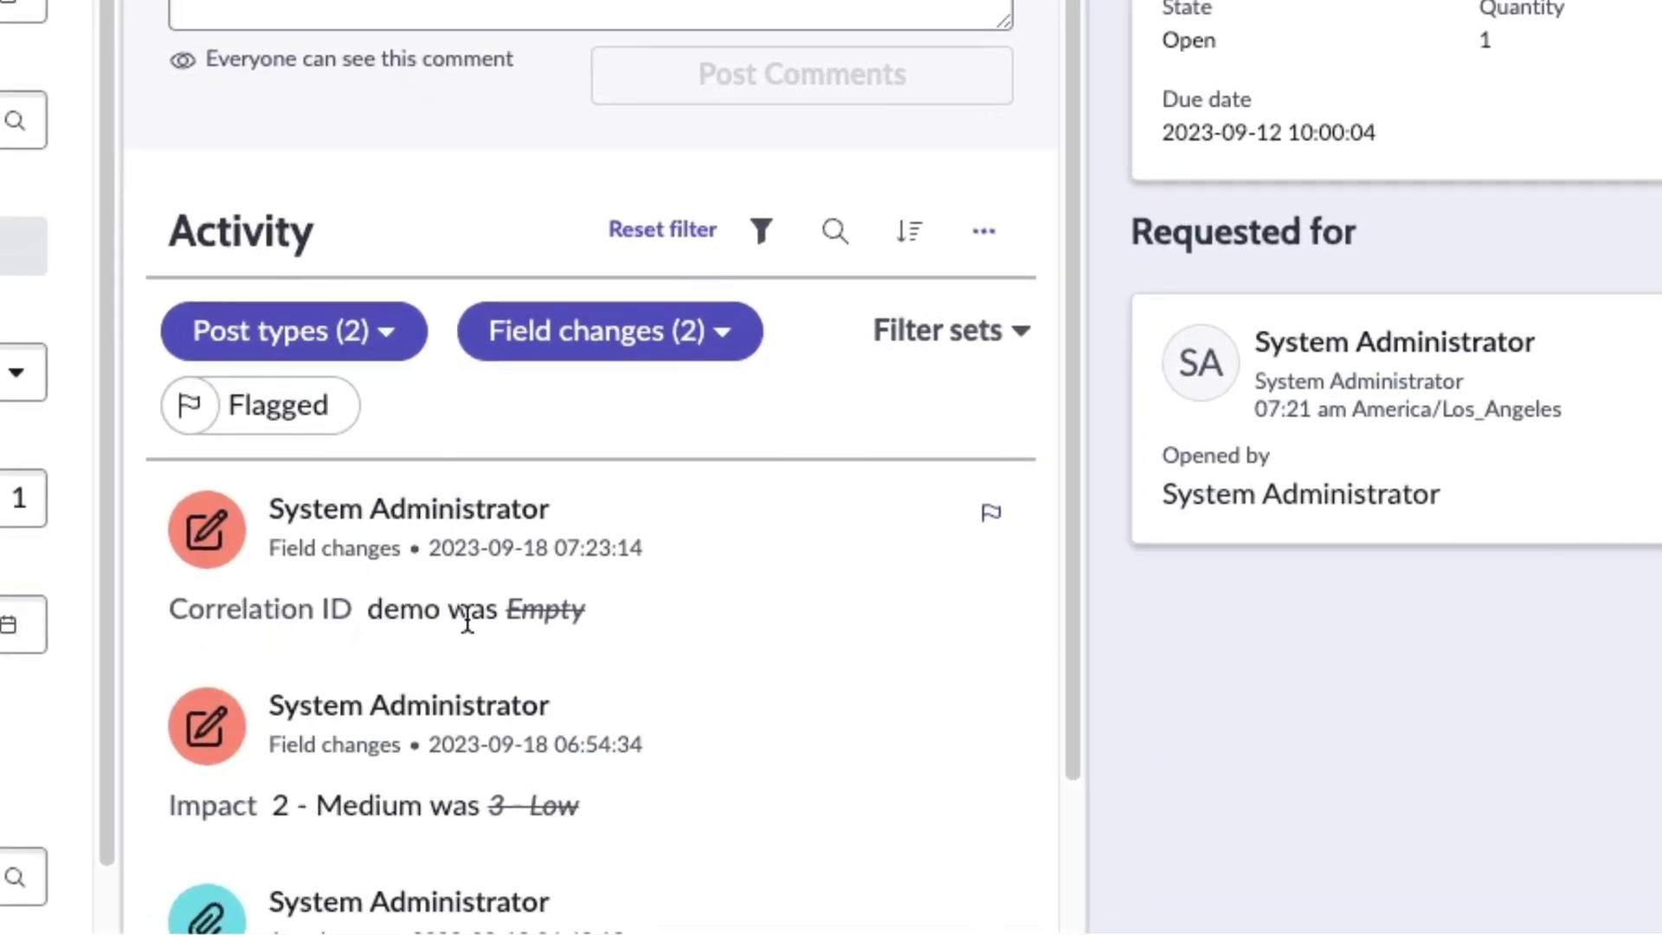
pyautogui.scroll(-4, 756, 573)
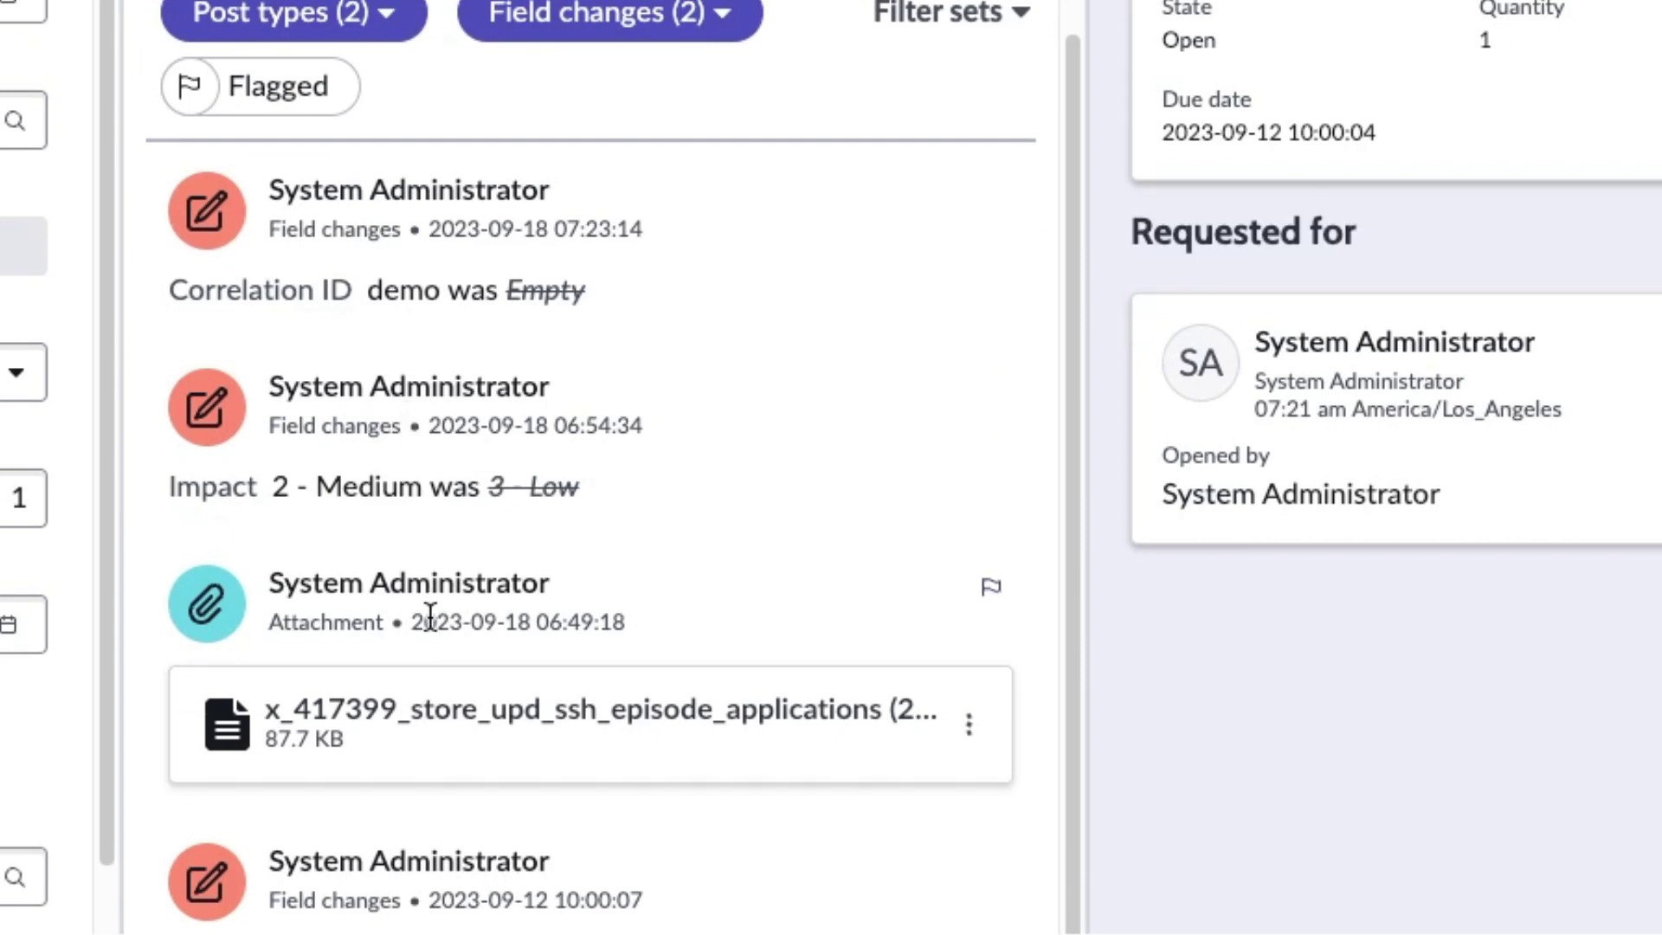
pyautogui.scroll(4, 794, 694)
pyautogui.click(964, 329)
pyautogui.click(979, 472)
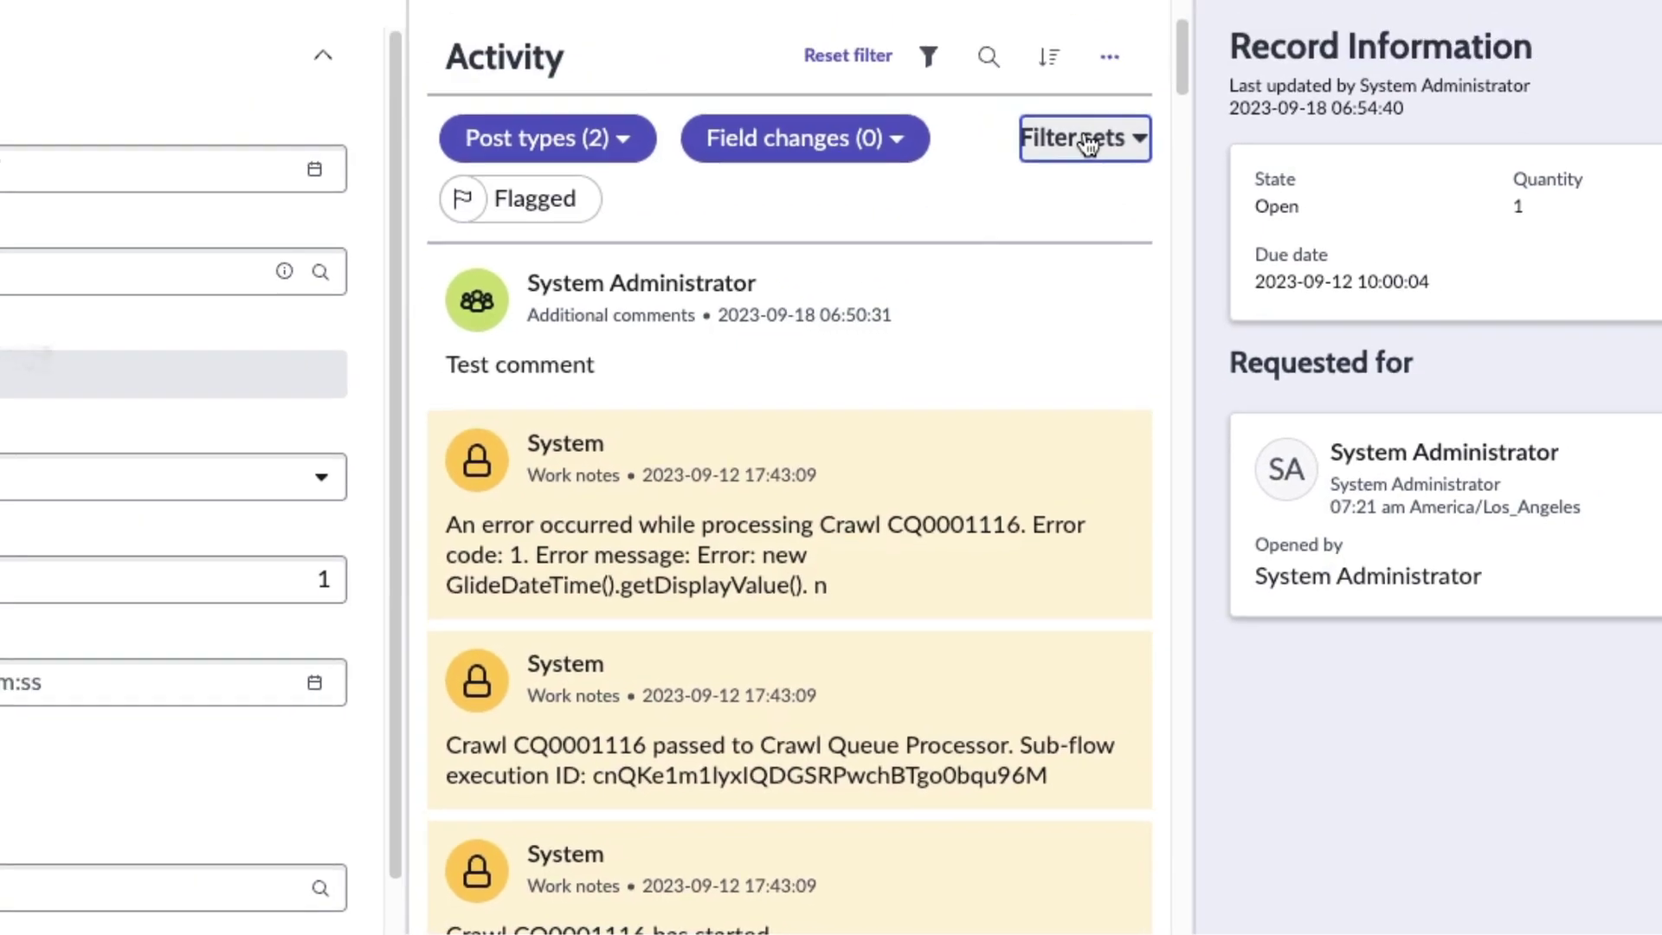
# Step: Reset all activity filters so the full feed, including the Correlation ID change, shows
pyautogui.scroll(4, 1073, 329)
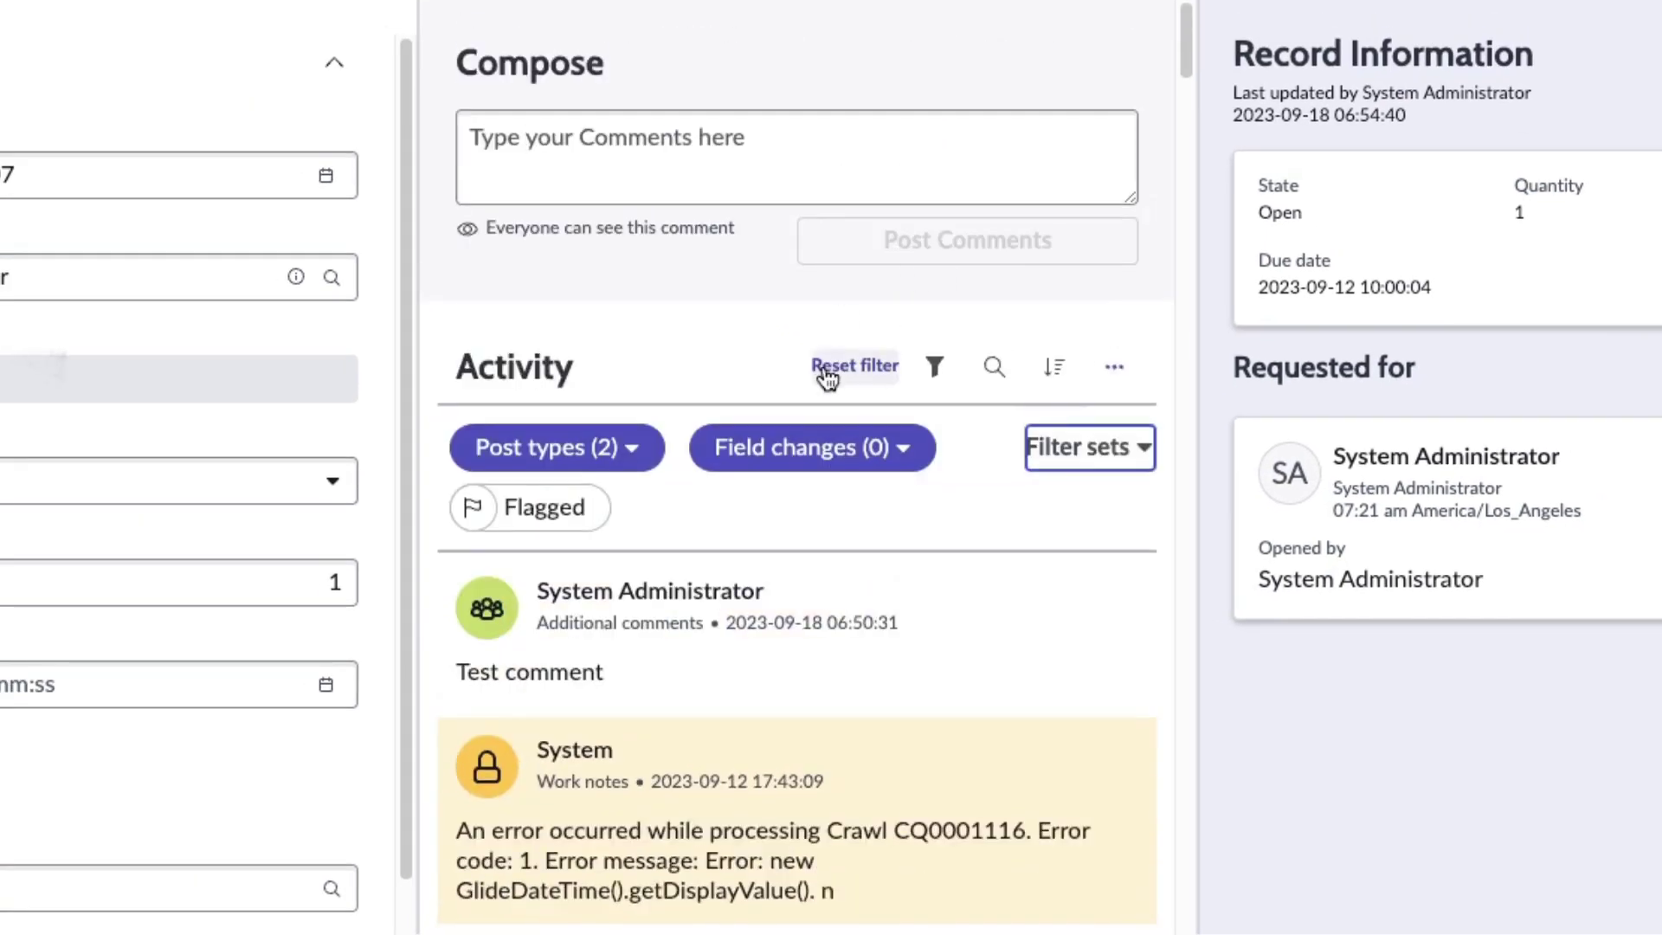
pyautogui.click(855, 367)
pyautogui.scroll(-5, 788, 464)
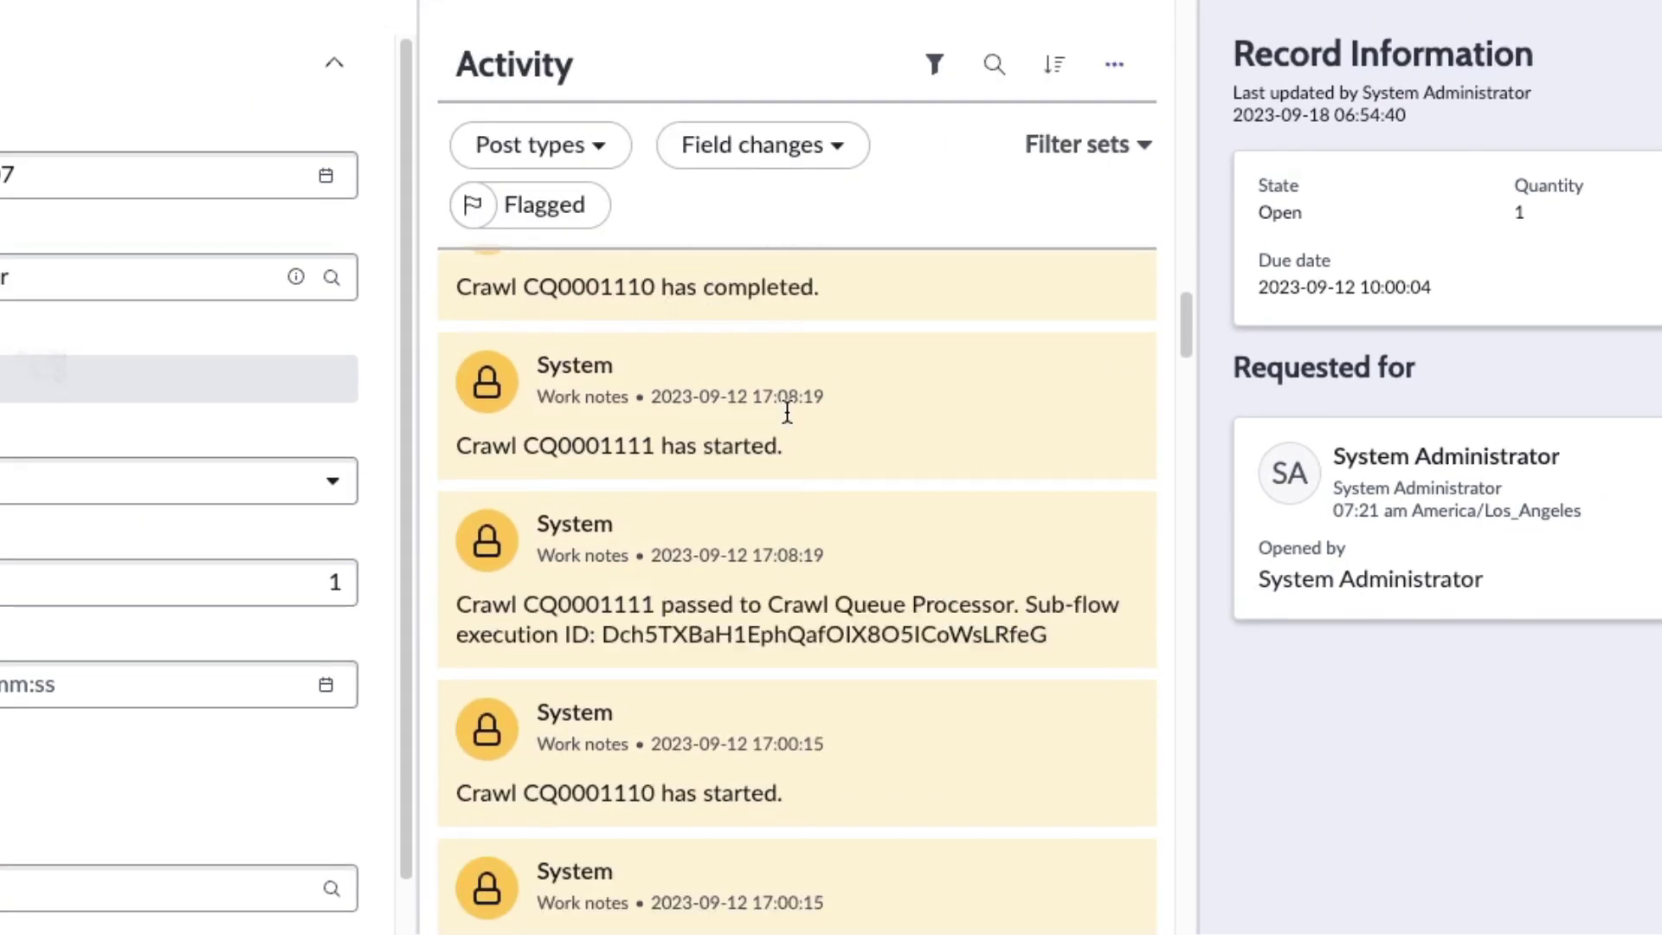
pyautogui.scroll(5, 717, 461)
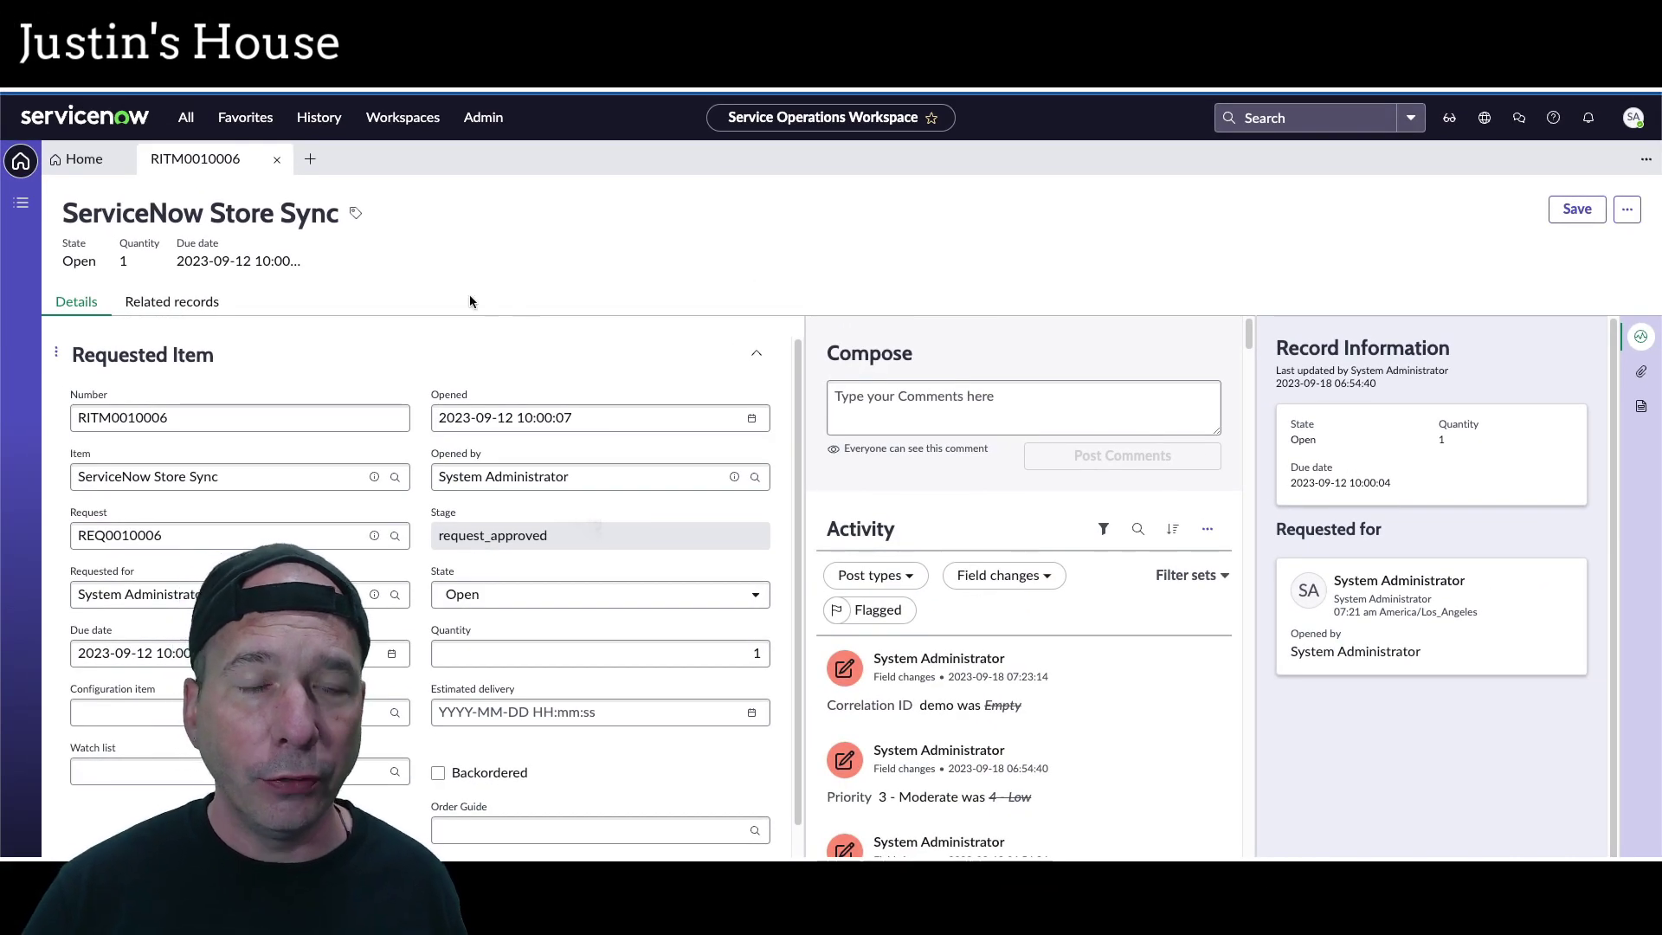
# Step: Switch to the custom workspace and open its 'Create filter sets' Activity stream feature record
pyautogui.click(380, 121)
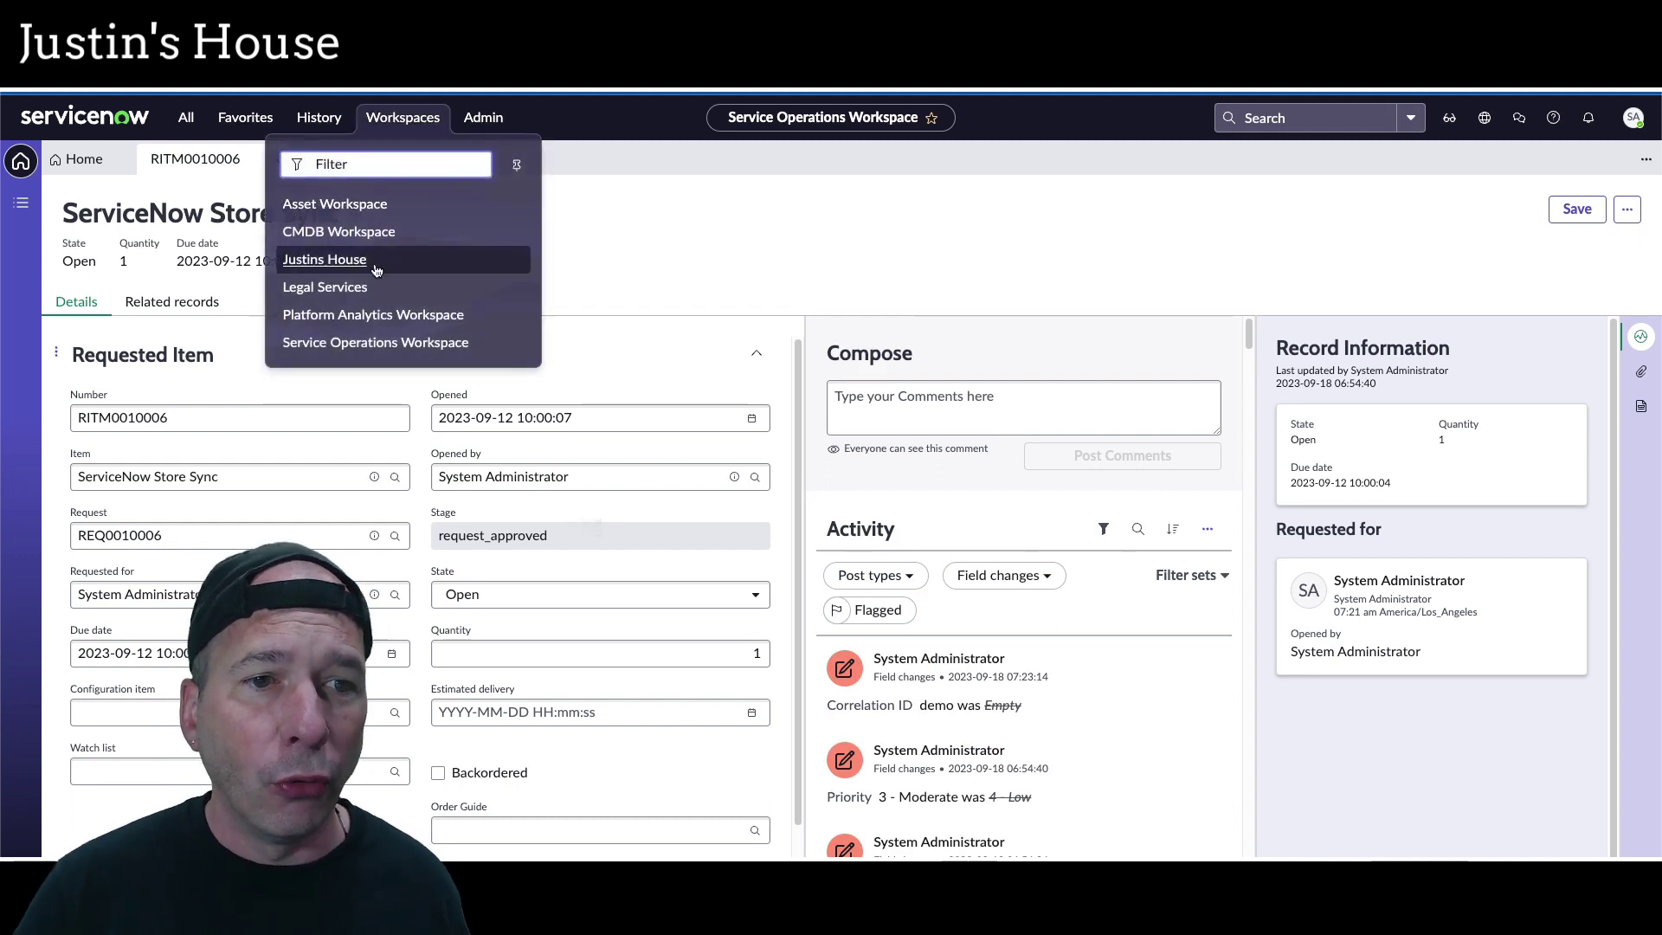
pyautogui.click(336, 259)
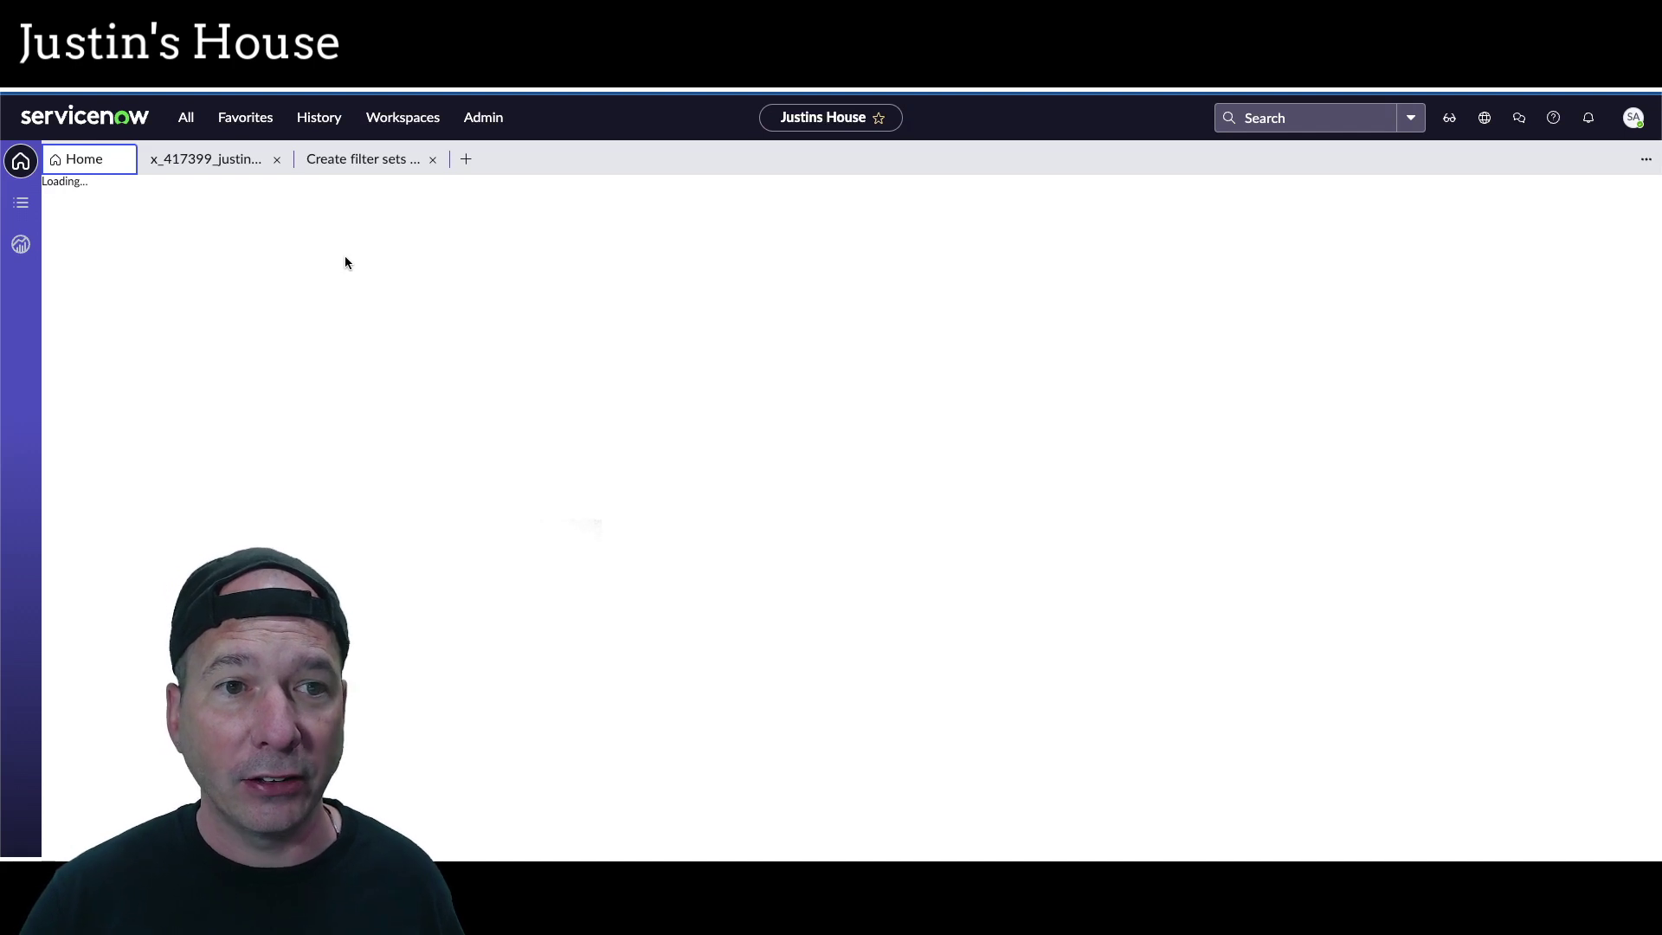
pyautogui.click(357, 161)
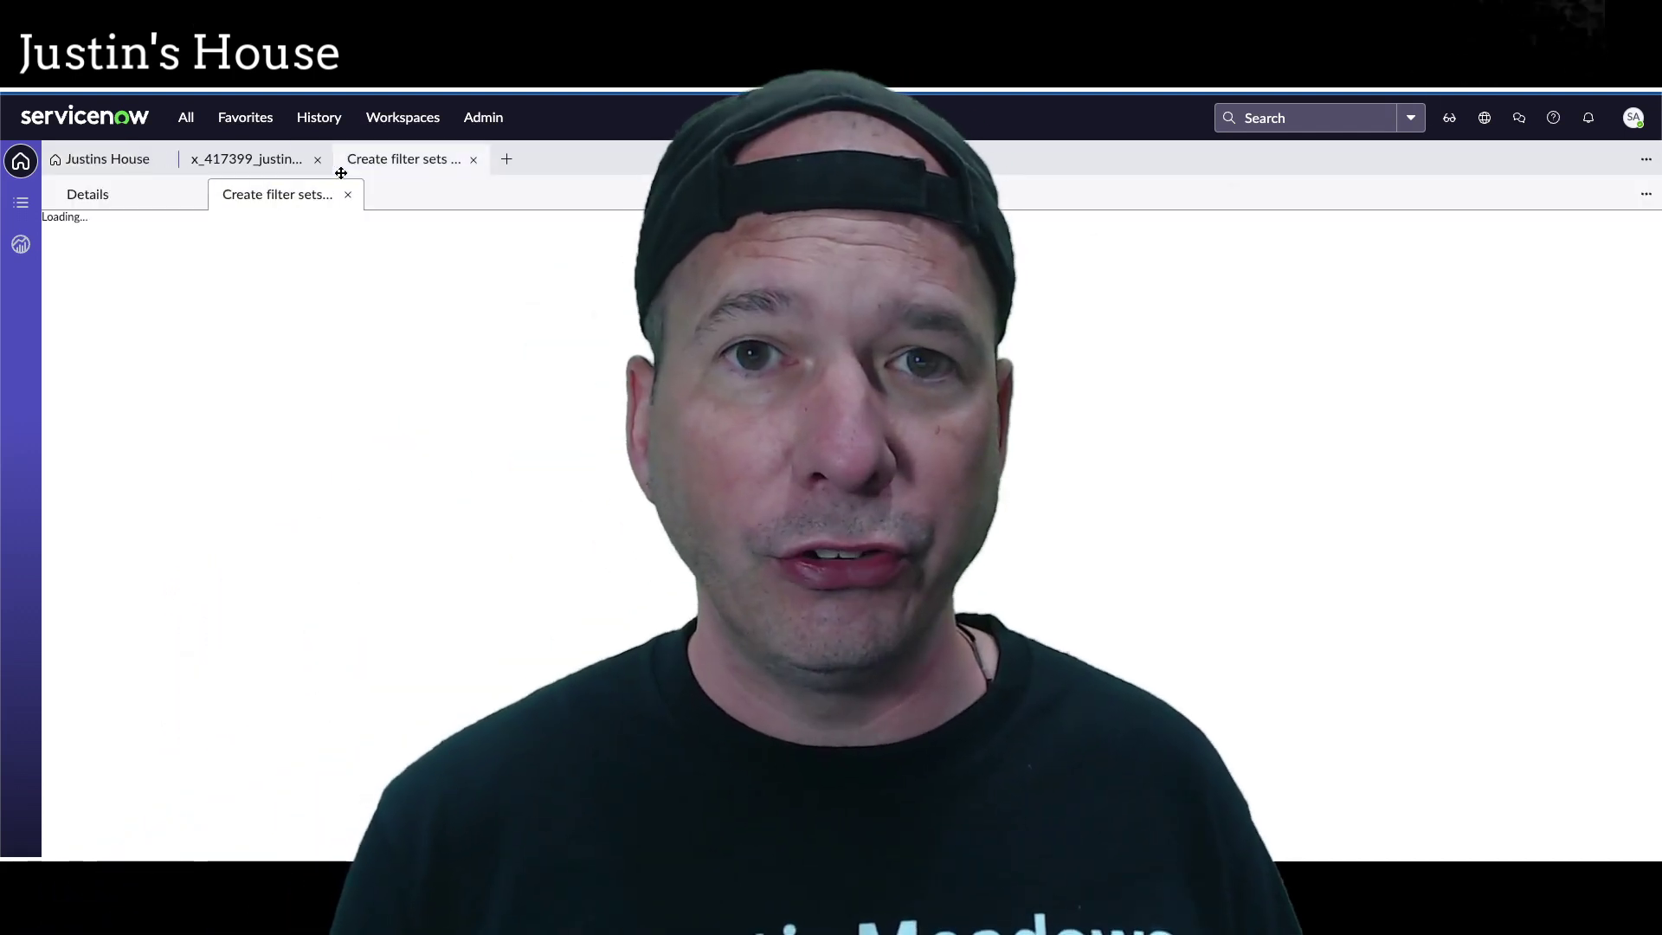